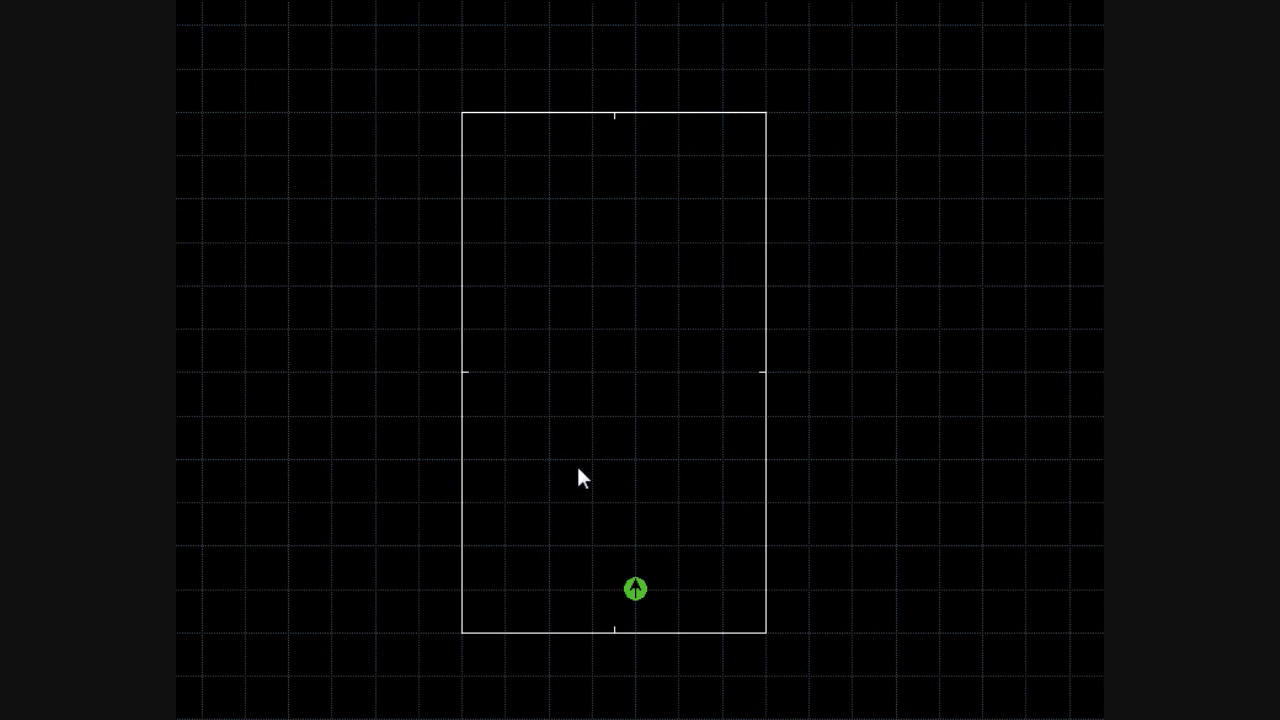
- Move the Player 1 start up three grid cells inside the room
scroll(597, 445, "down", 2)
key("Up")
key("Left")
key("Left")
key("Left")
key("Right")
key("Right")
mouse_move(723, 507)
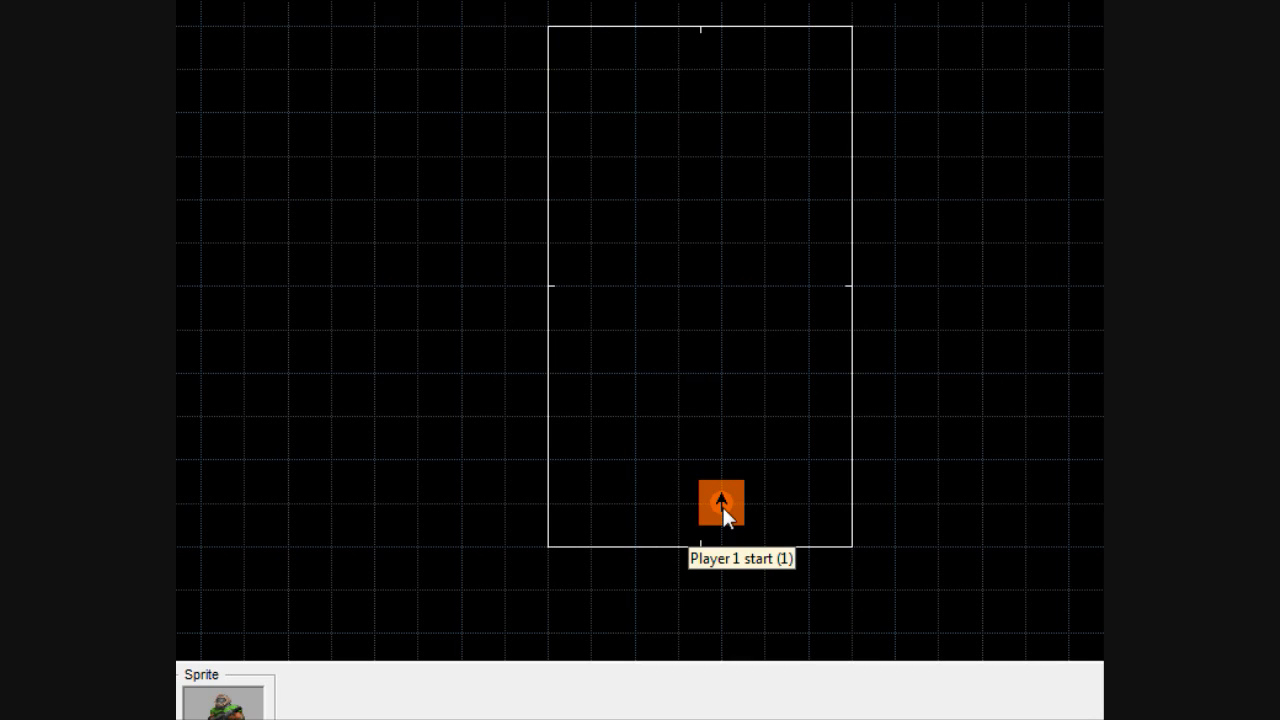
left_click(723, 507)
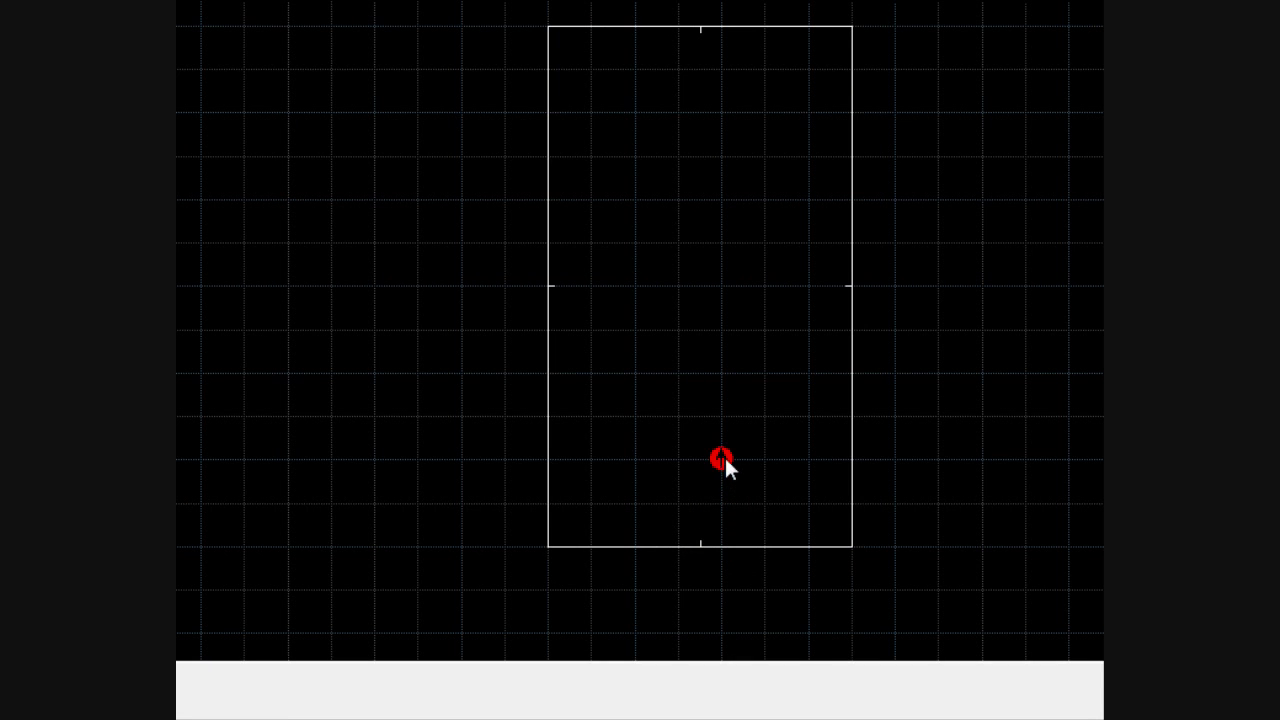
left_click(727, 371)
key("Left")
key("Left")
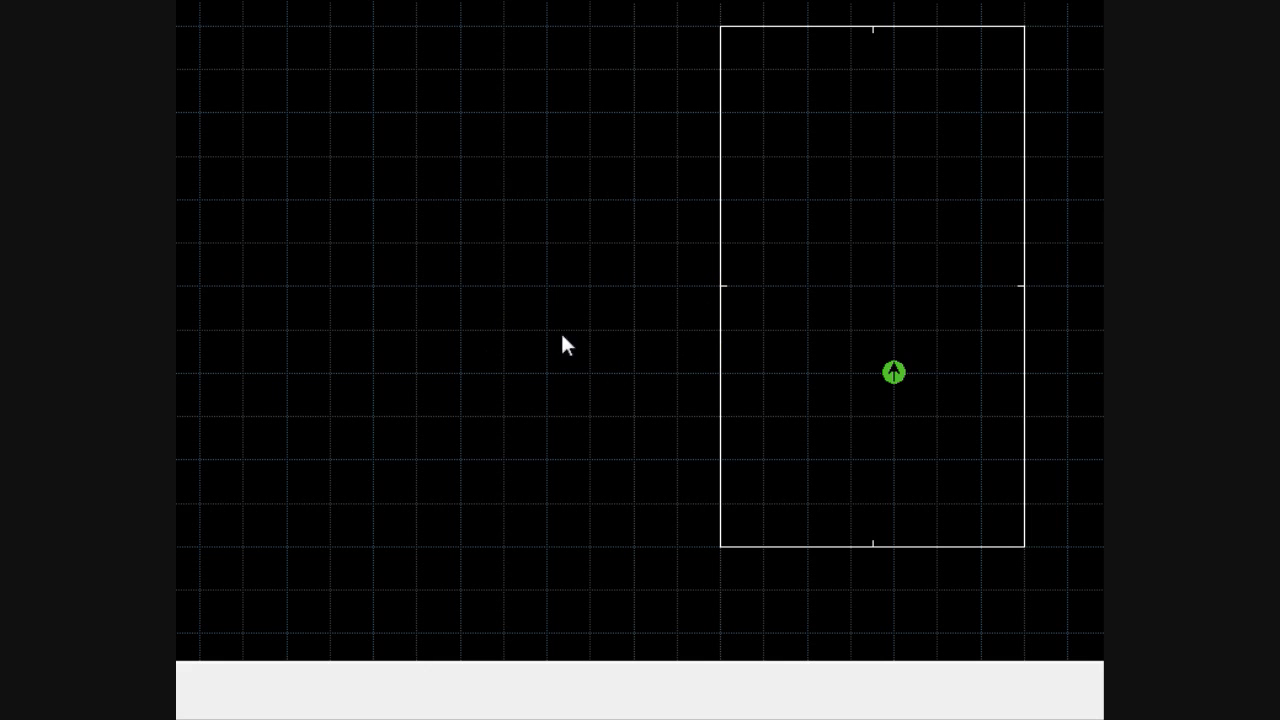
key("Right")
key("Right")
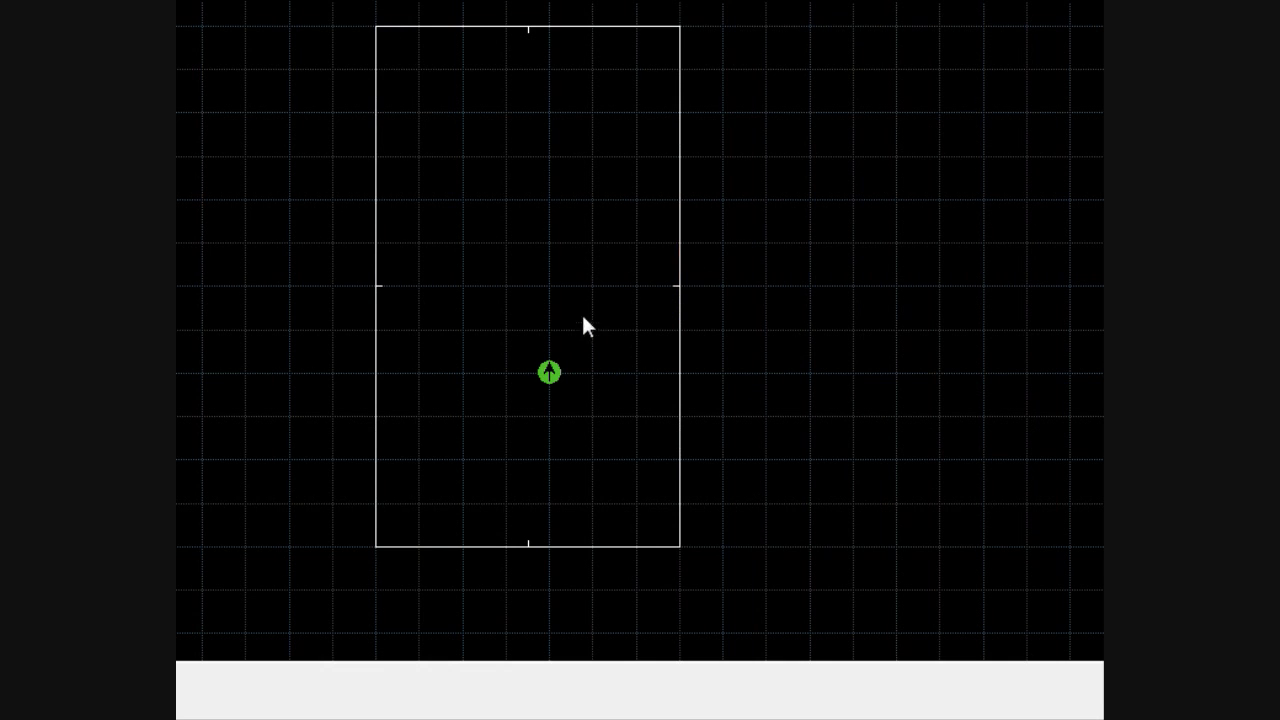
key("Left")
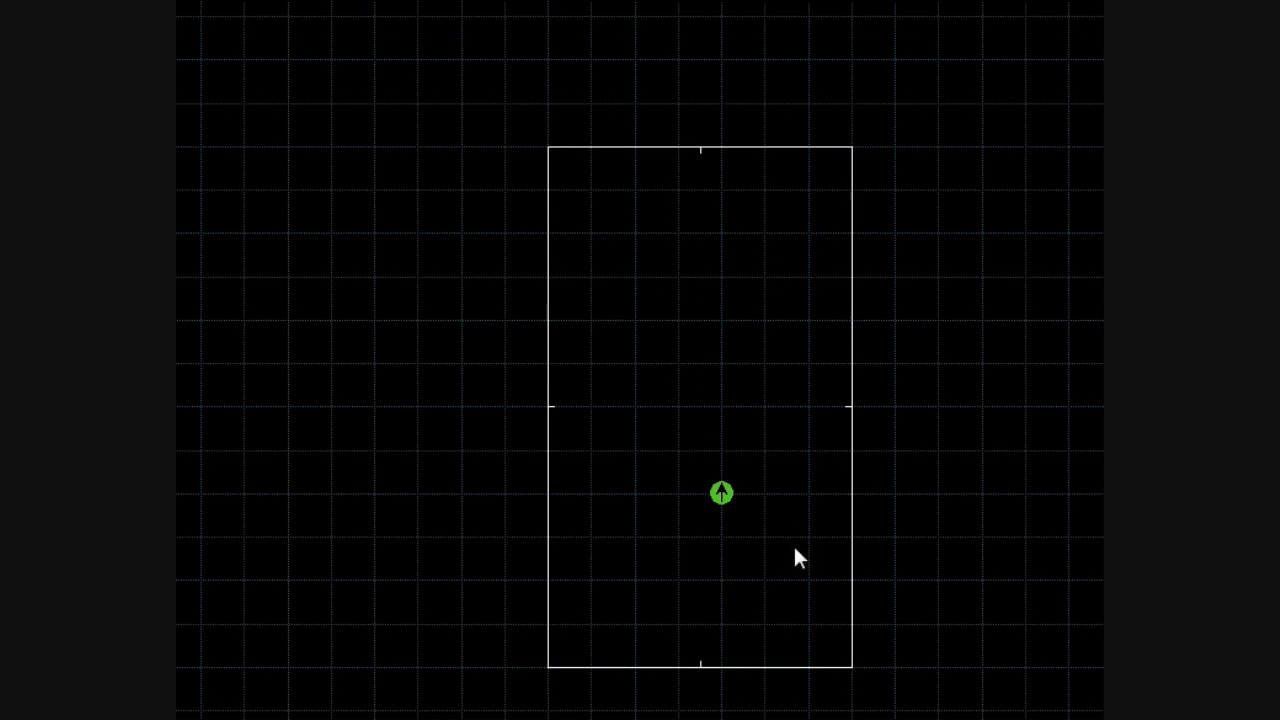
- Move the Player 1 start back down to one grid cell above the room's lower wall
left_click(736, 580)
left_click_drag(740, 415, 726, 534)
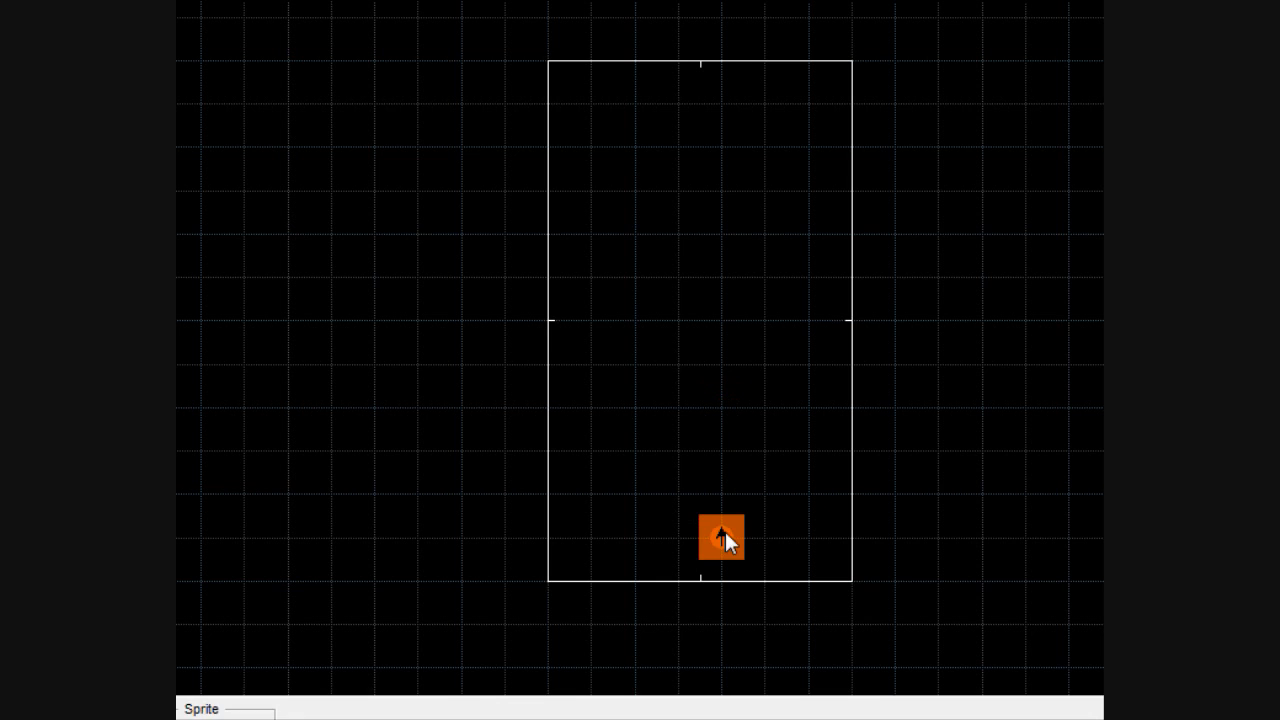
left_click(756, 475)
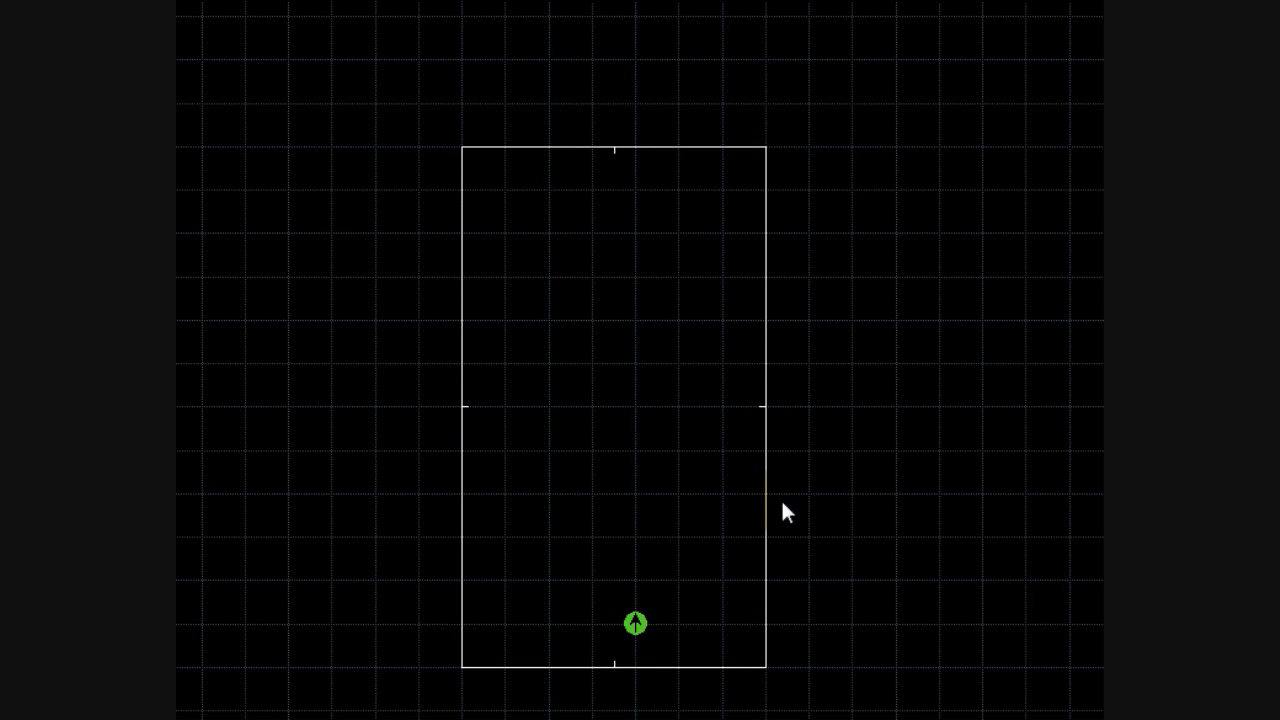
- Draw a rectangular closet sector 96 units high and five grid cells deep against the outside of the room's right wall
left_click(766, 412)
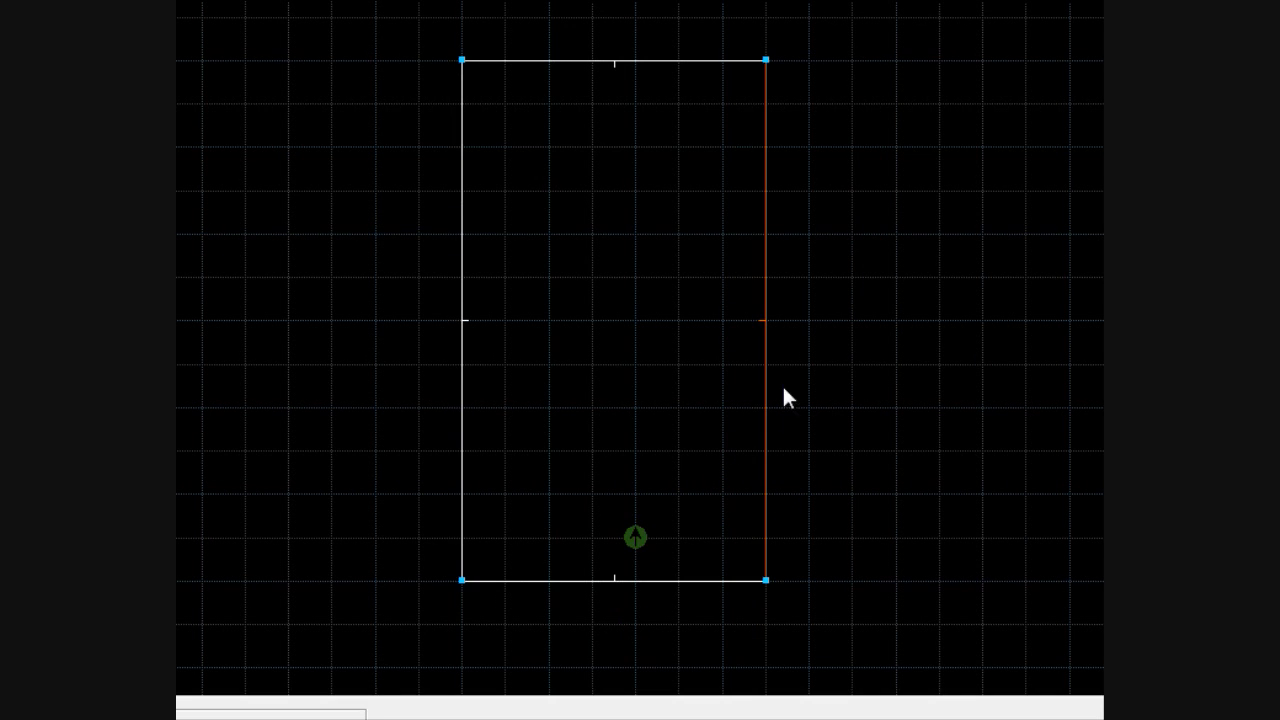
left_click(818, 327)
left_click(818, 467)
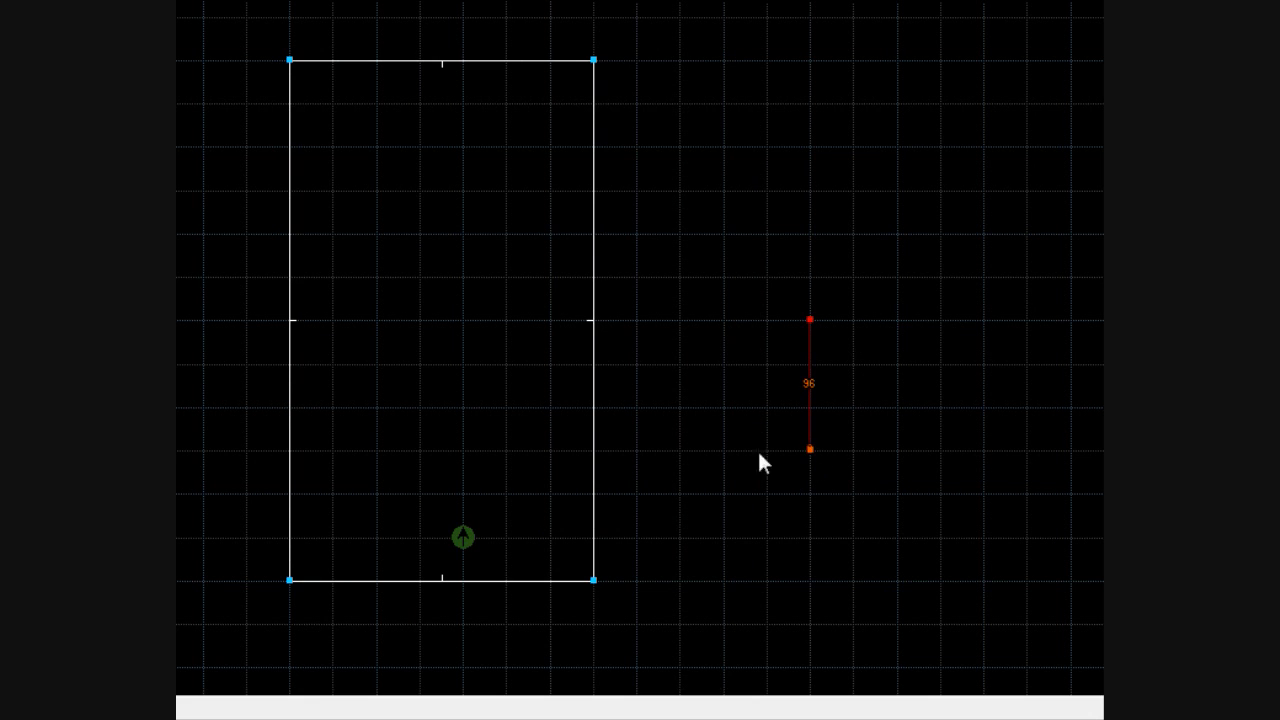
left_click(591, 452)
left_click(589, 321)
left_click(812, 320)
- Draw a rectangular closet sector 192 units wide and 128 units high against the outside of the room's left wall
left_click(466, 325)
left_click(461, 494)
left_click(720, 493)
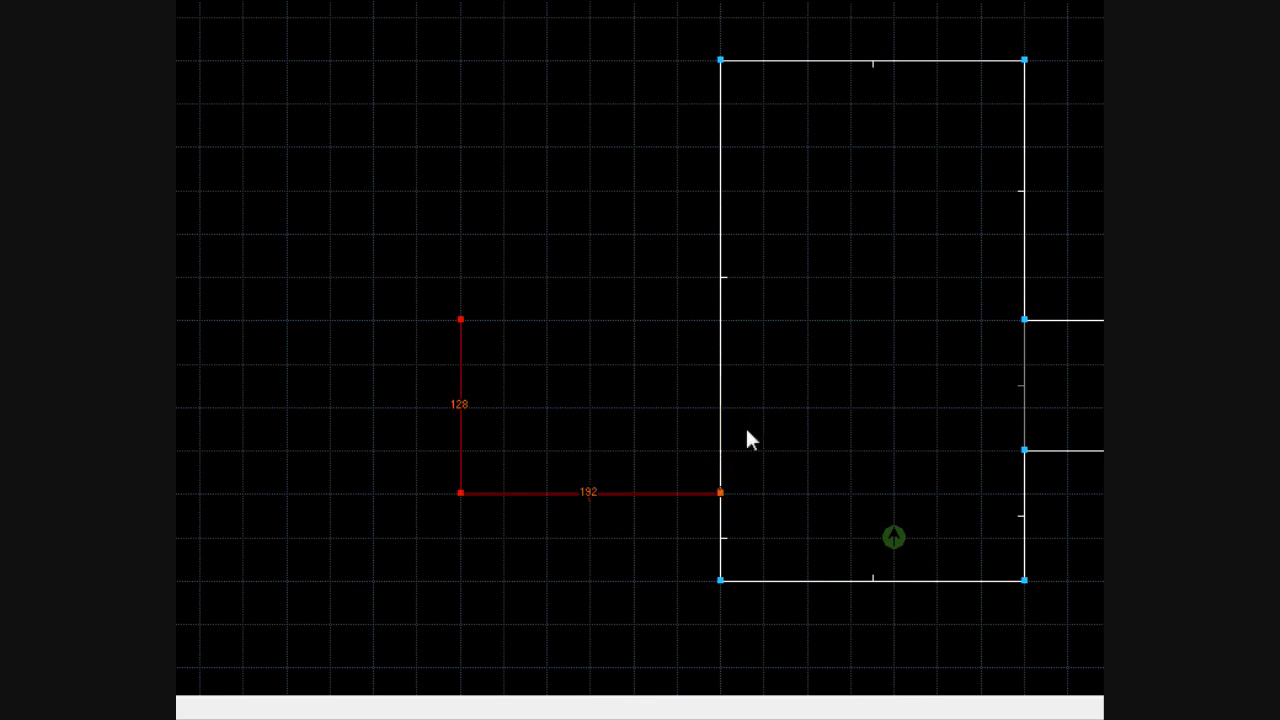
left_click(718, 322)
left_click(460, 321)
- Insert a thing near the outer end of the left closet and set its type to the Imp monster
key("t")
right_click(520, 407)
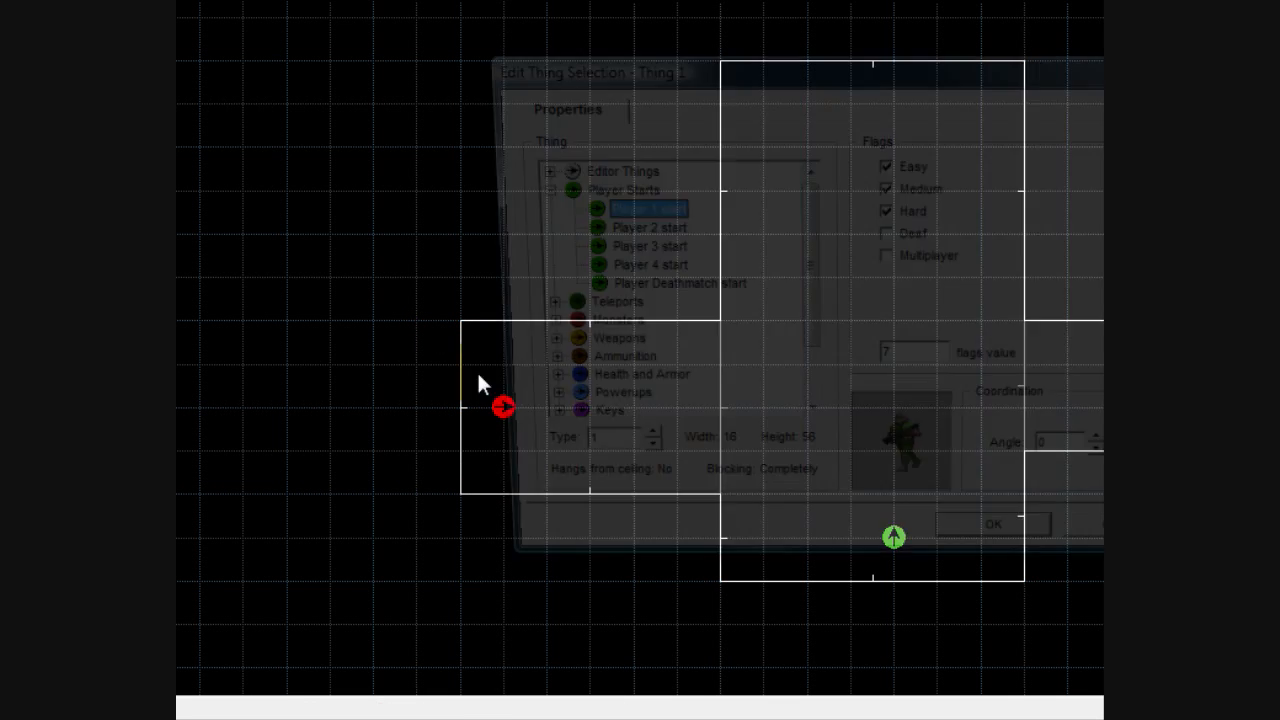
left_click(529, 190)
left_click(529, 226)
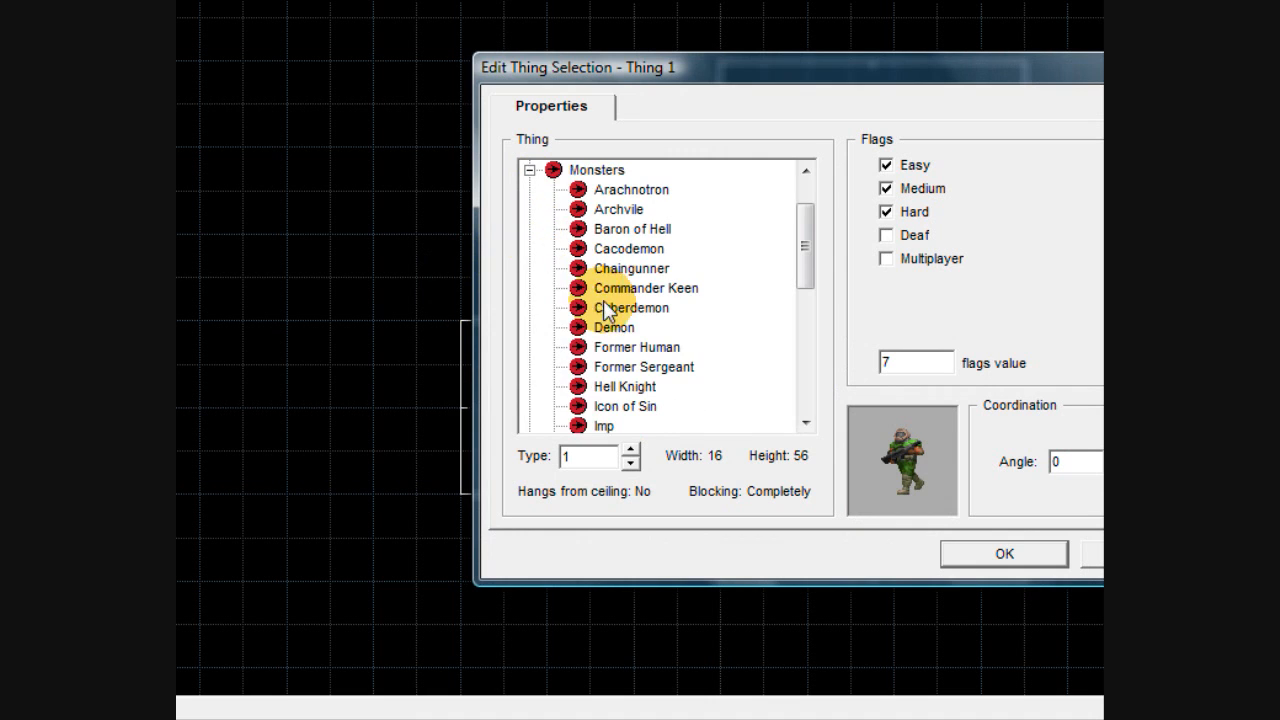
left_click(604, 426)
left_click(980, 553)
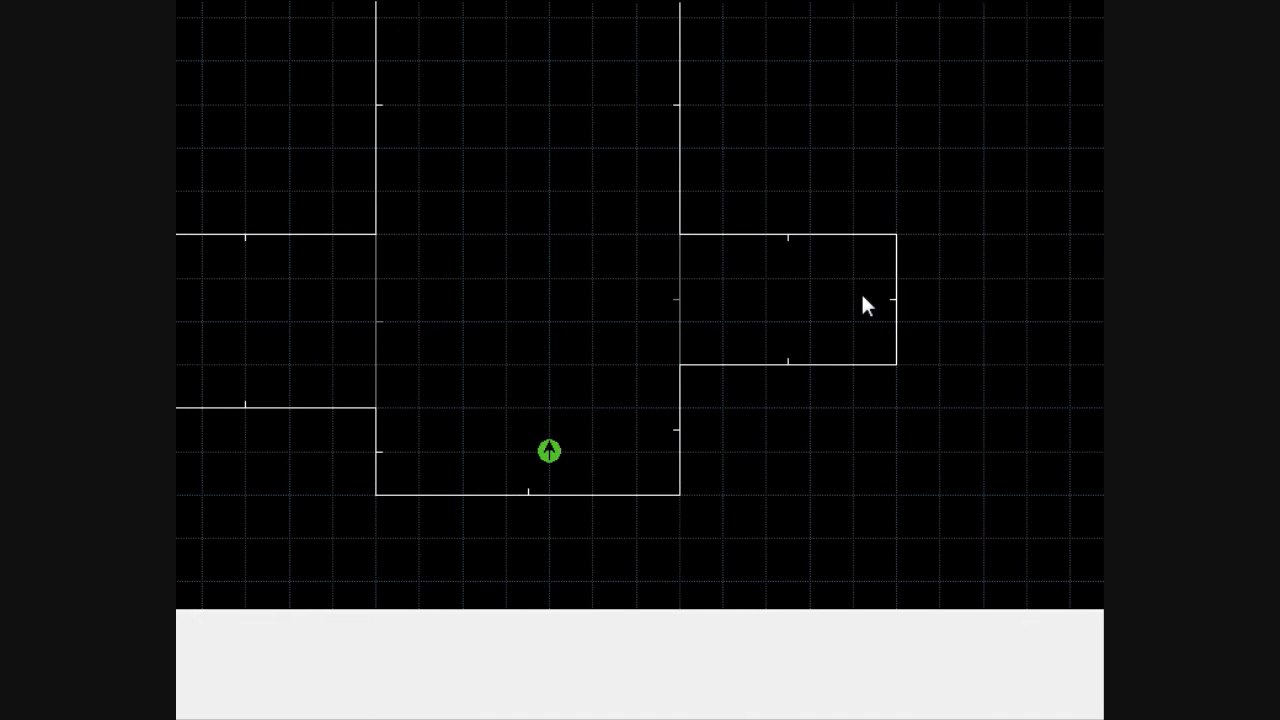
- Insert another Imp near the outer end of the right closet, facing left toward the room
right_click(851, 313)
left_click(820, 376)
left_click(698, 466)
- Narrow the left closet to two grid cells high by moving its lower and upper walls inward one cell each
key("l")
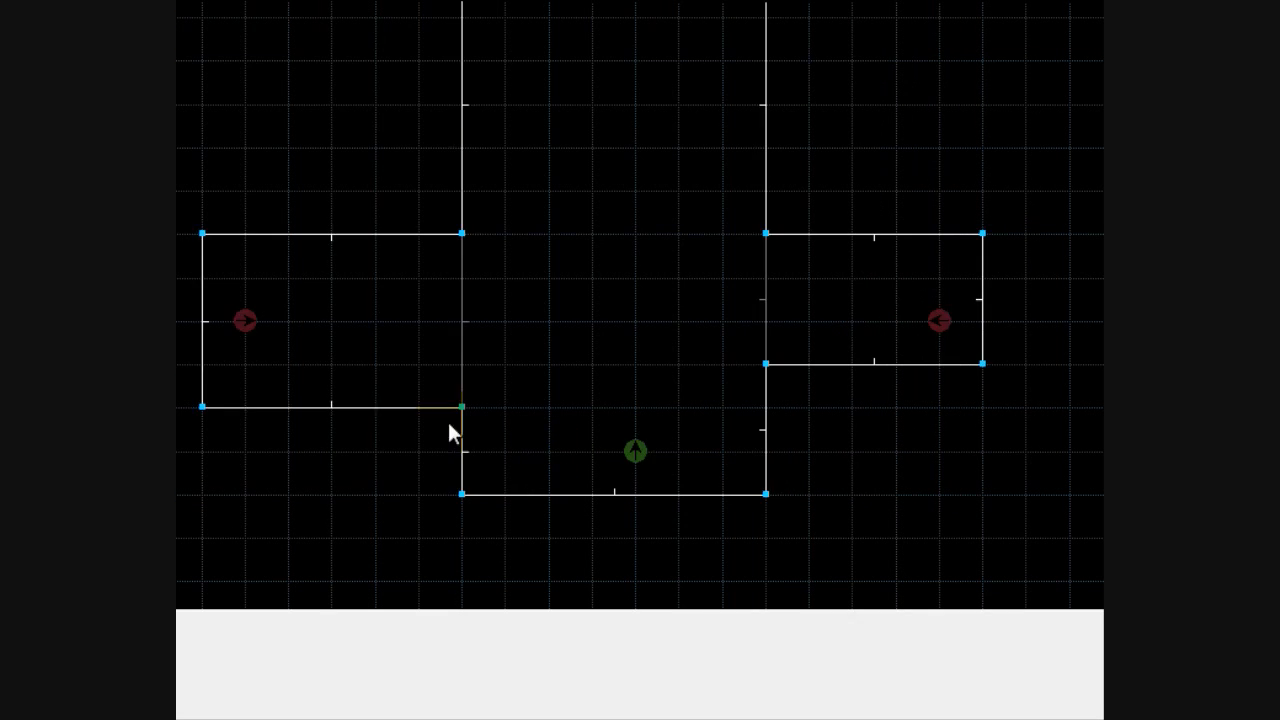
right_click_drag(309, 406, 309, 367)
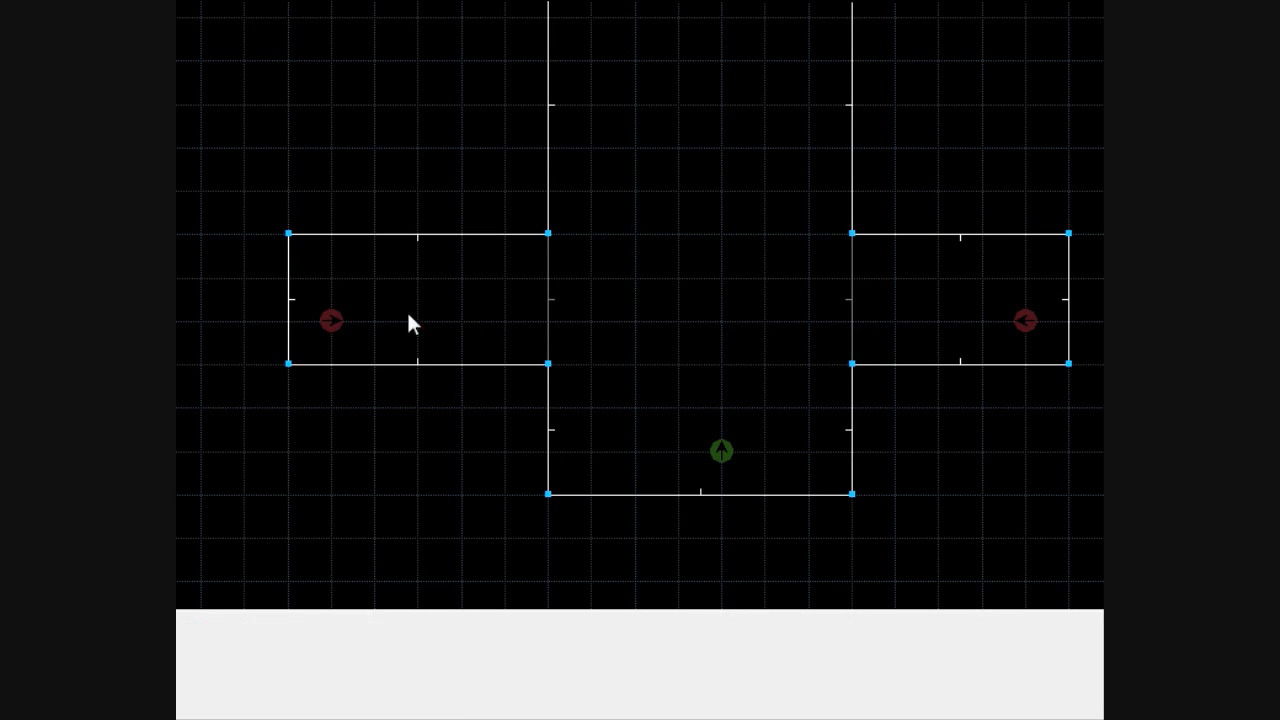
key("t")
key("Left")
key("Left")
key("Left")
key("Left")
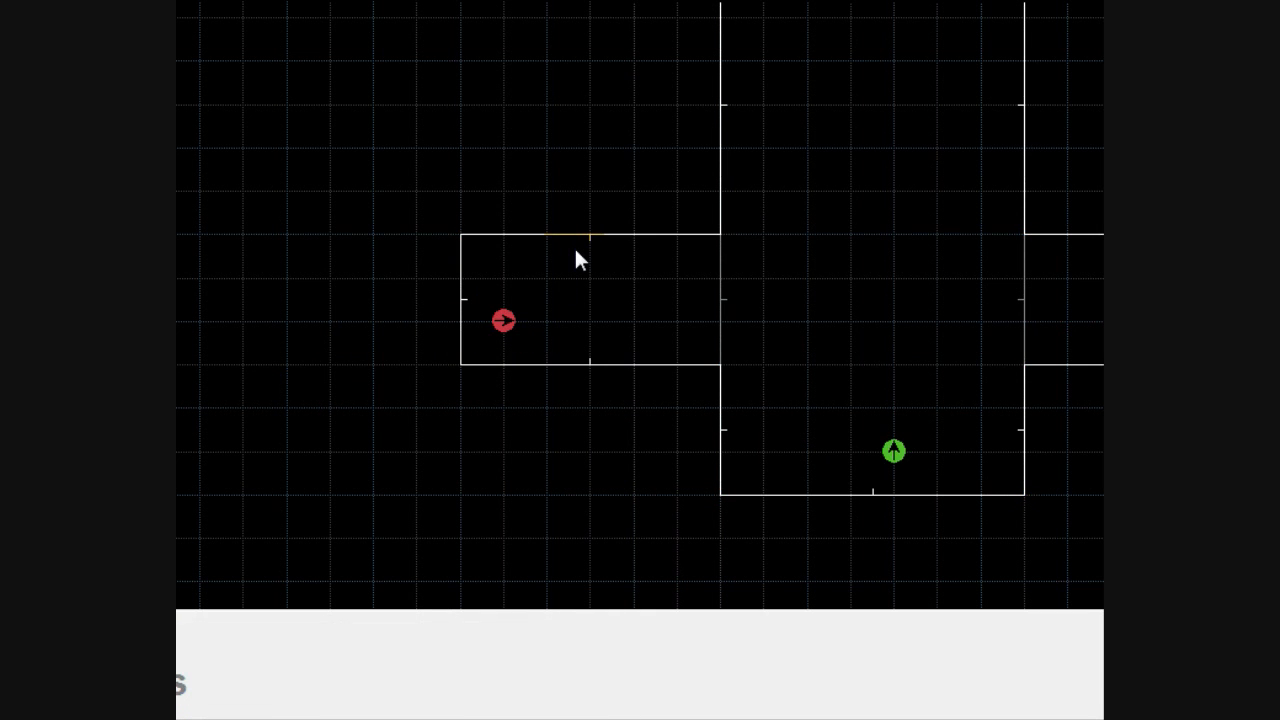
key("l")
right_click_drag(576, 235, 583, 279)
- Move the right closet's upper wall down one grid cell
key("t")
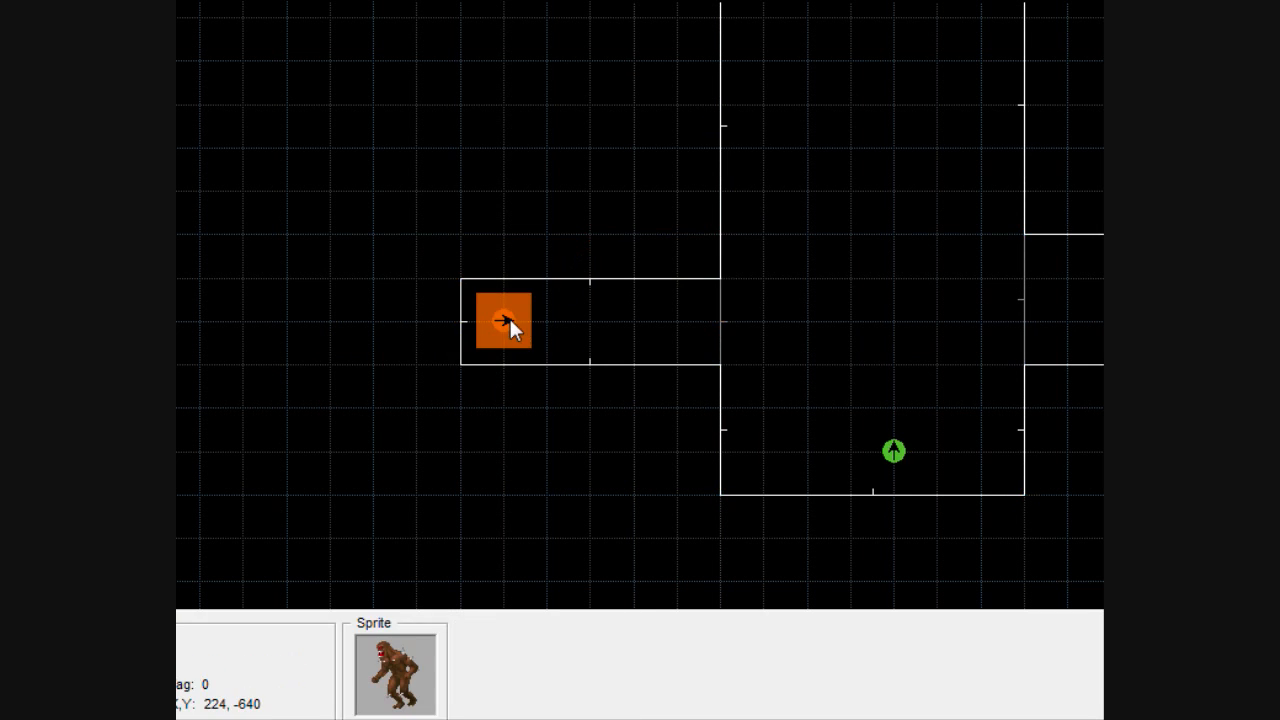
right_click_drag(508, 325, 1054, 334)
key("Right")
key("Right")
key("Right")
key("Right")
key("Right")
key("Right")
key("Right")
key("Right")
key("l")
right_click_drag(748, 258, 749, 290)
key("Left")
key("Left")
- Refine the grid and draw a sector 20 units wide and 24 high in the upper corner of the left closet's opening
scroll(416, 320, "up", 5)
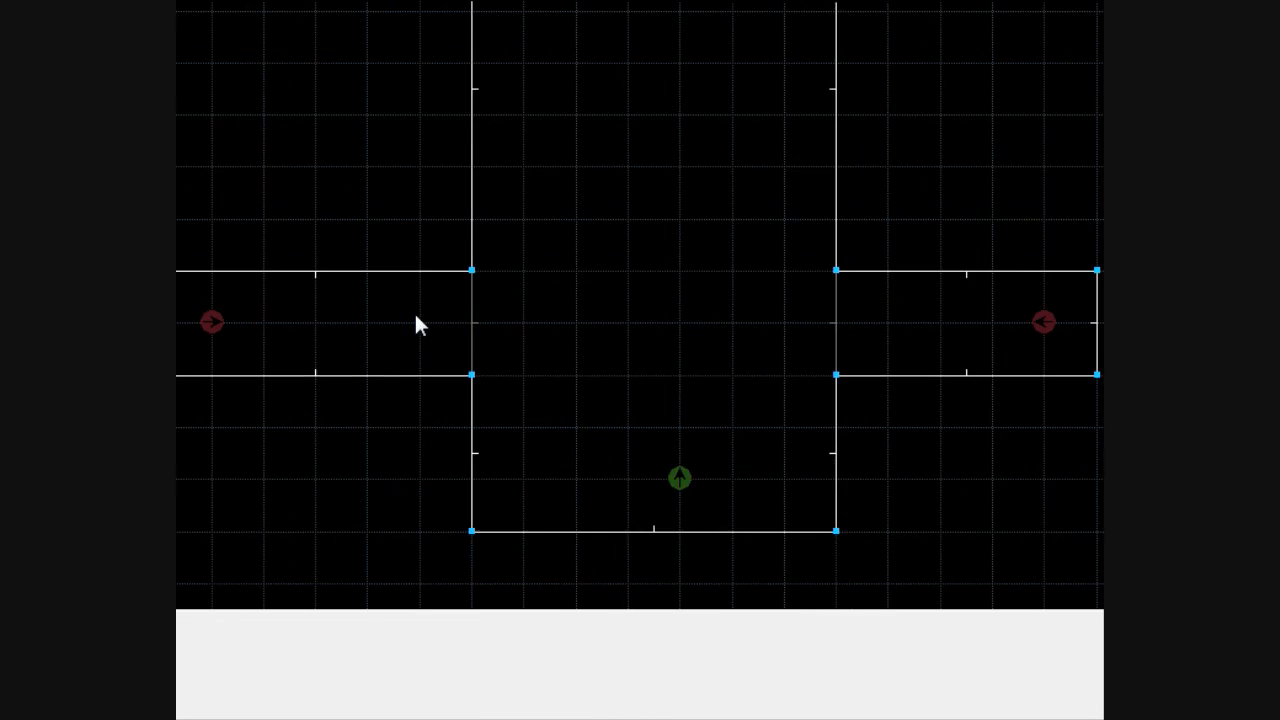
key("Left")
key("Up")
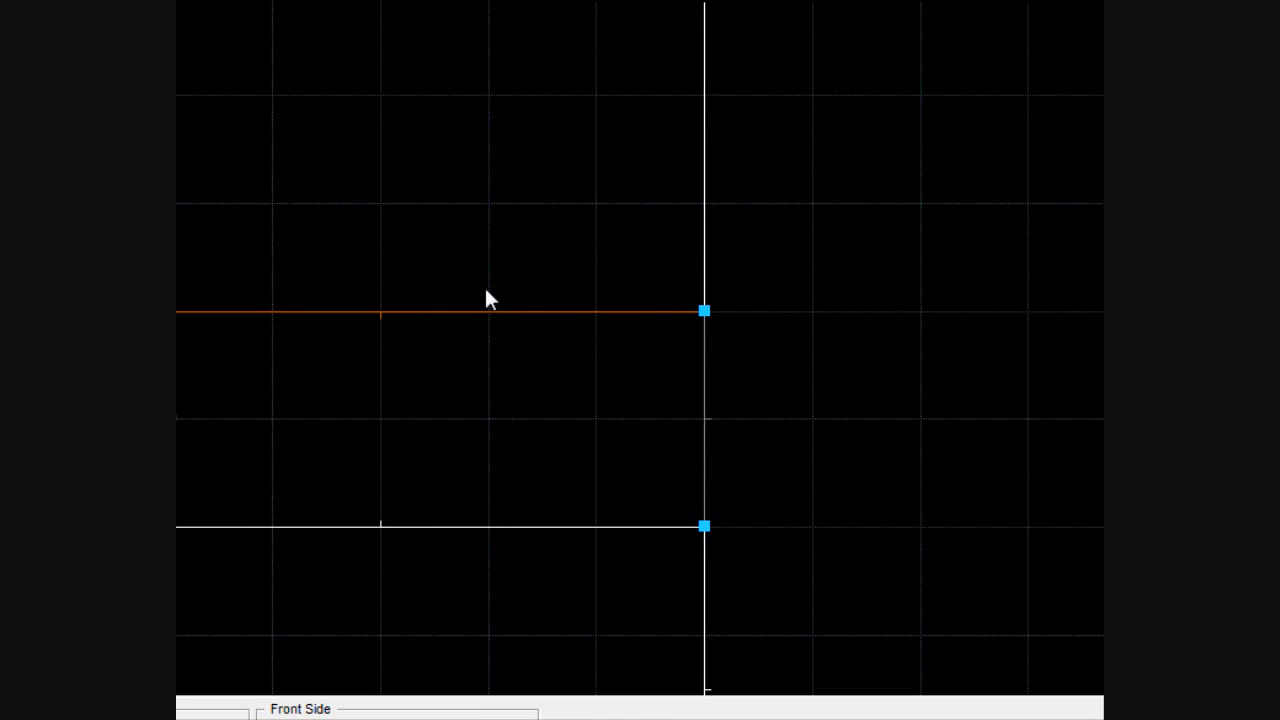
key("bracketleft")
key("bracketleft")
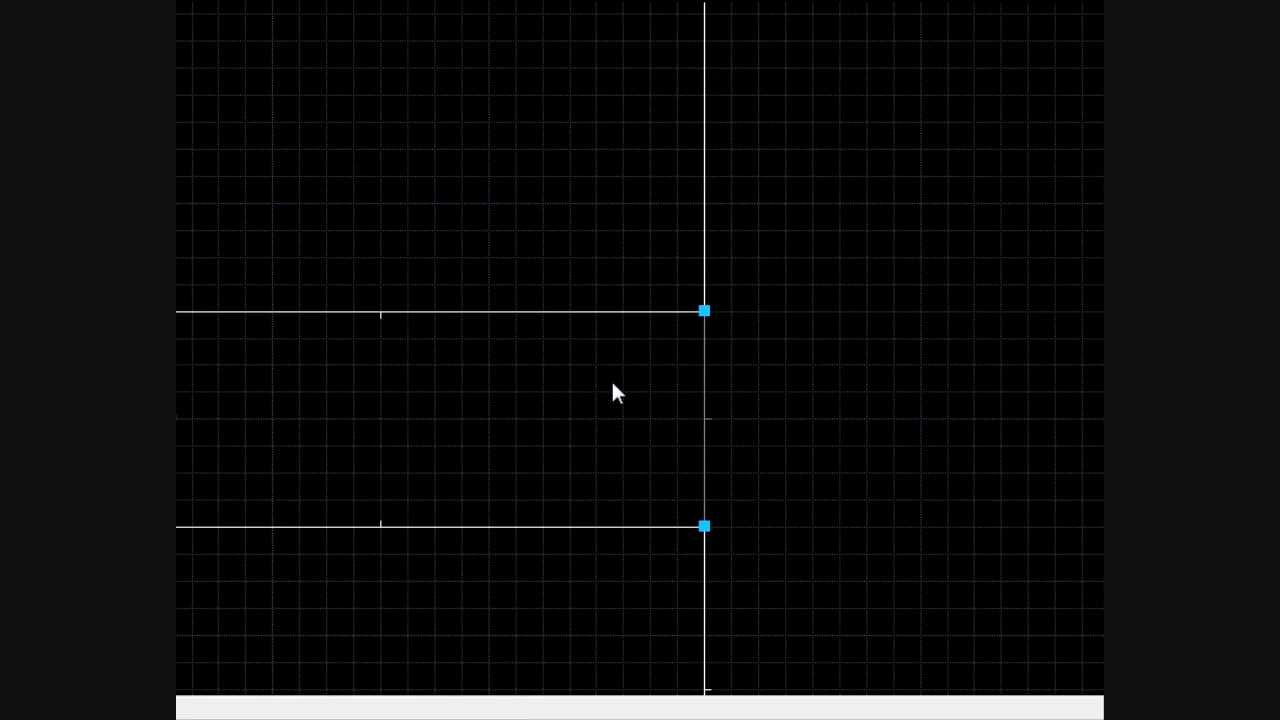
scroll(615, 395, "up", 1)
scroll(628, 418, "up", 2)
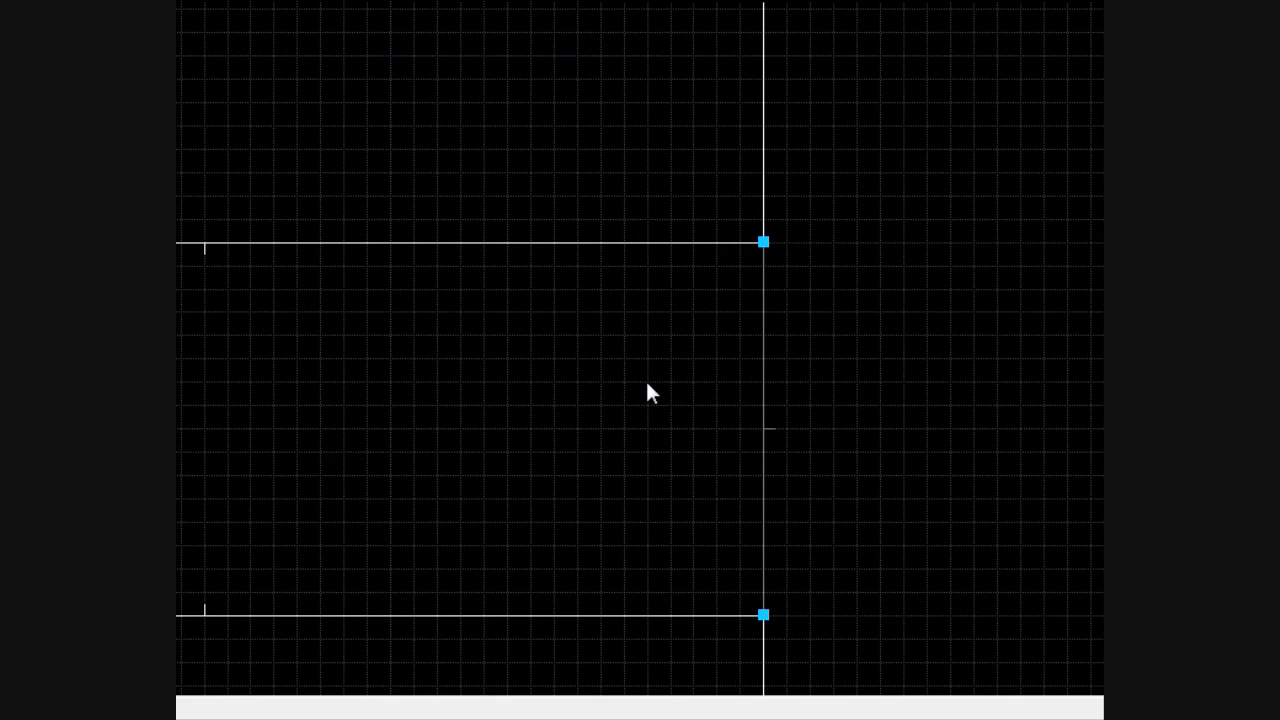
left_click(647, 381)
left_click(763, 380)
left_click(763, 243)
left_click(647, 243)
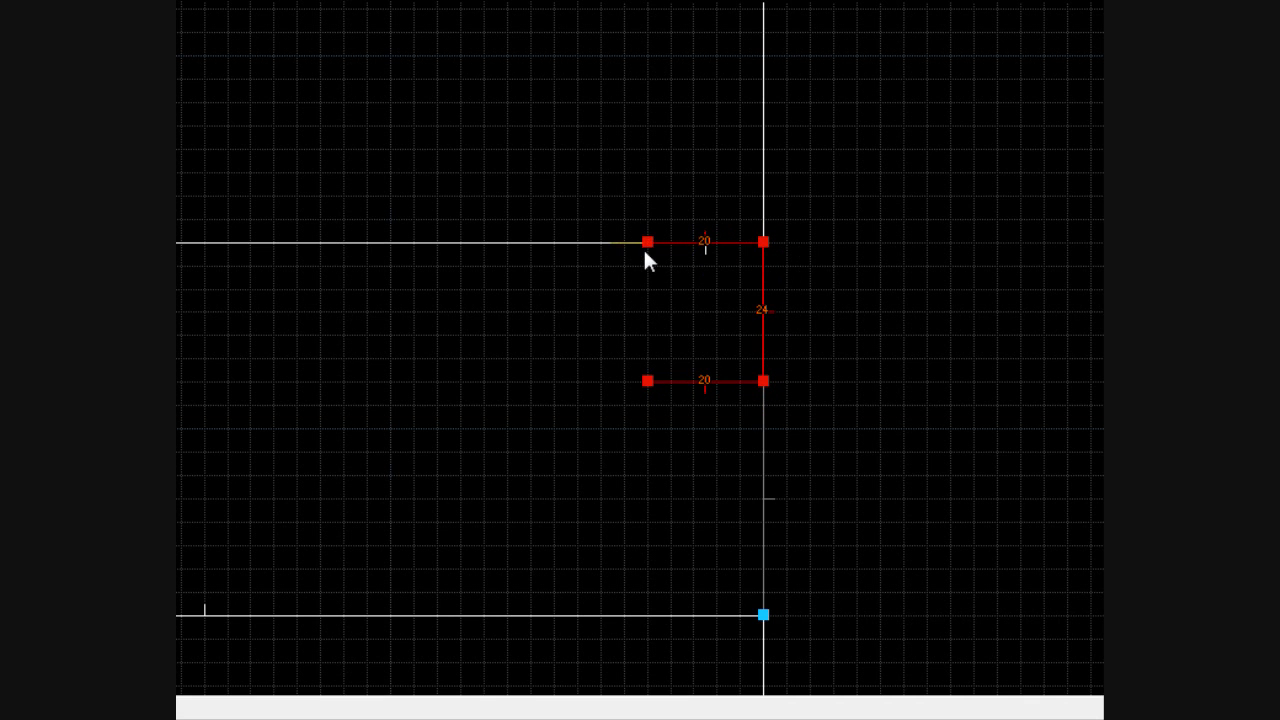
left_click(647, 381)
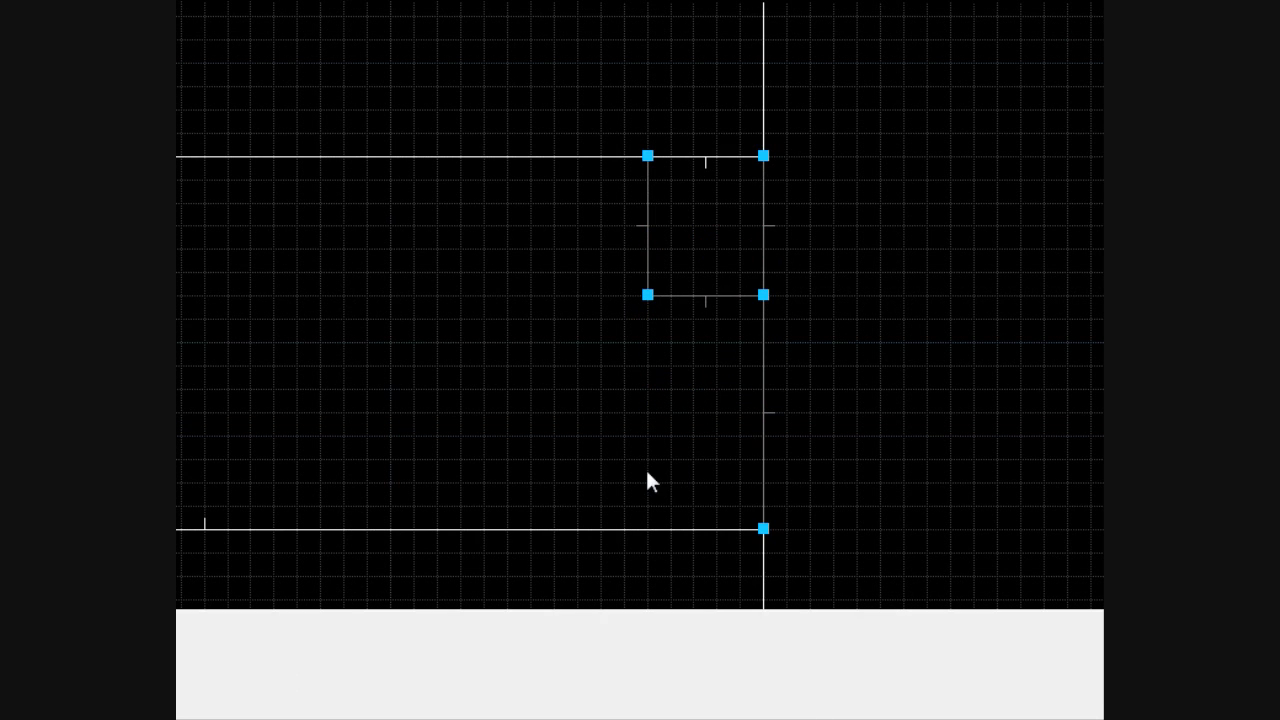
- Draw a sector 20 units wide and 16 high in the lower corner of the left closet's opening
left_click(647, 435)
left_click(647, 418)
left_click(763, 418)
left_click(763, 323)
left_click(648, 323)
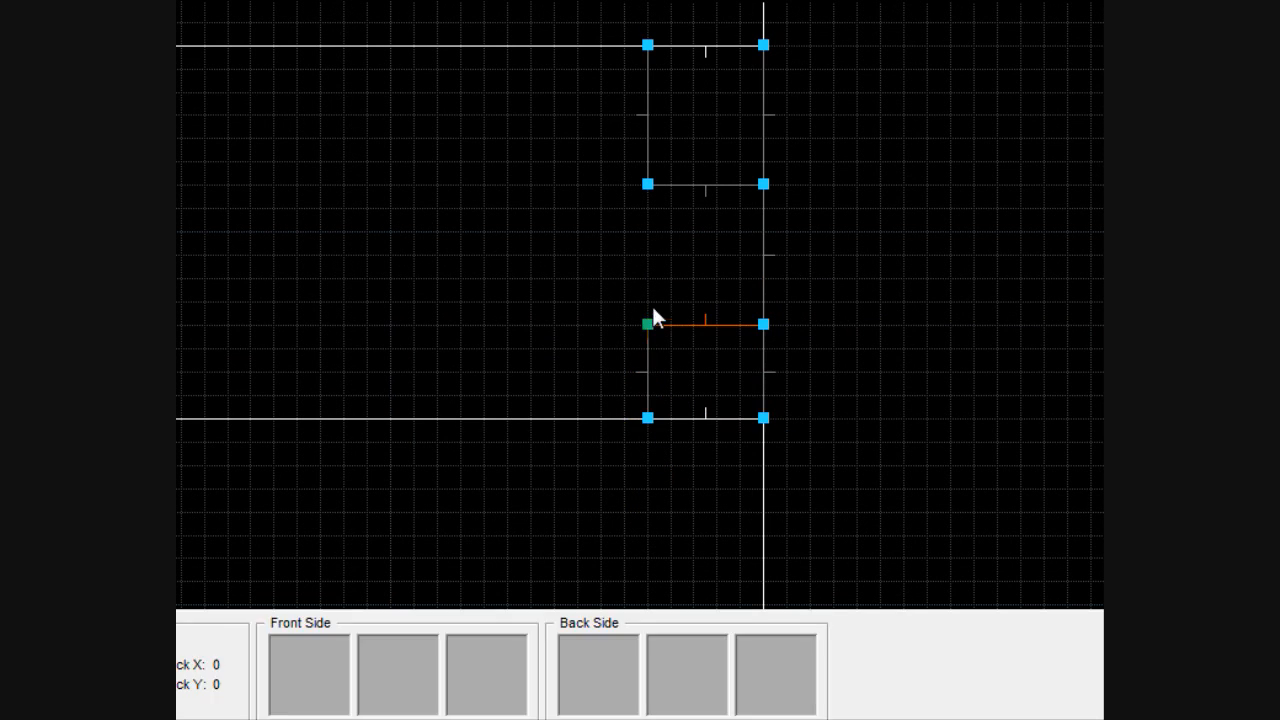
left_click(647, 323)
left_click(776, 296)
left_click(765, 190)
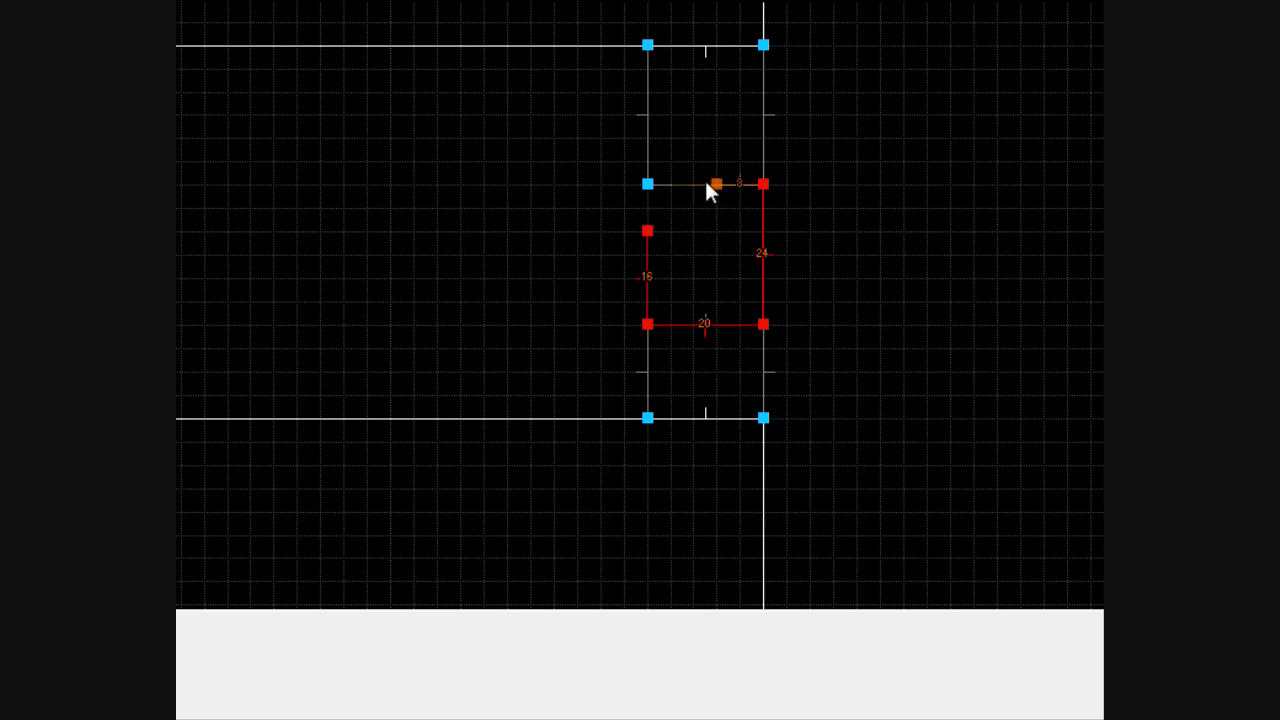
left_click(645, 193)
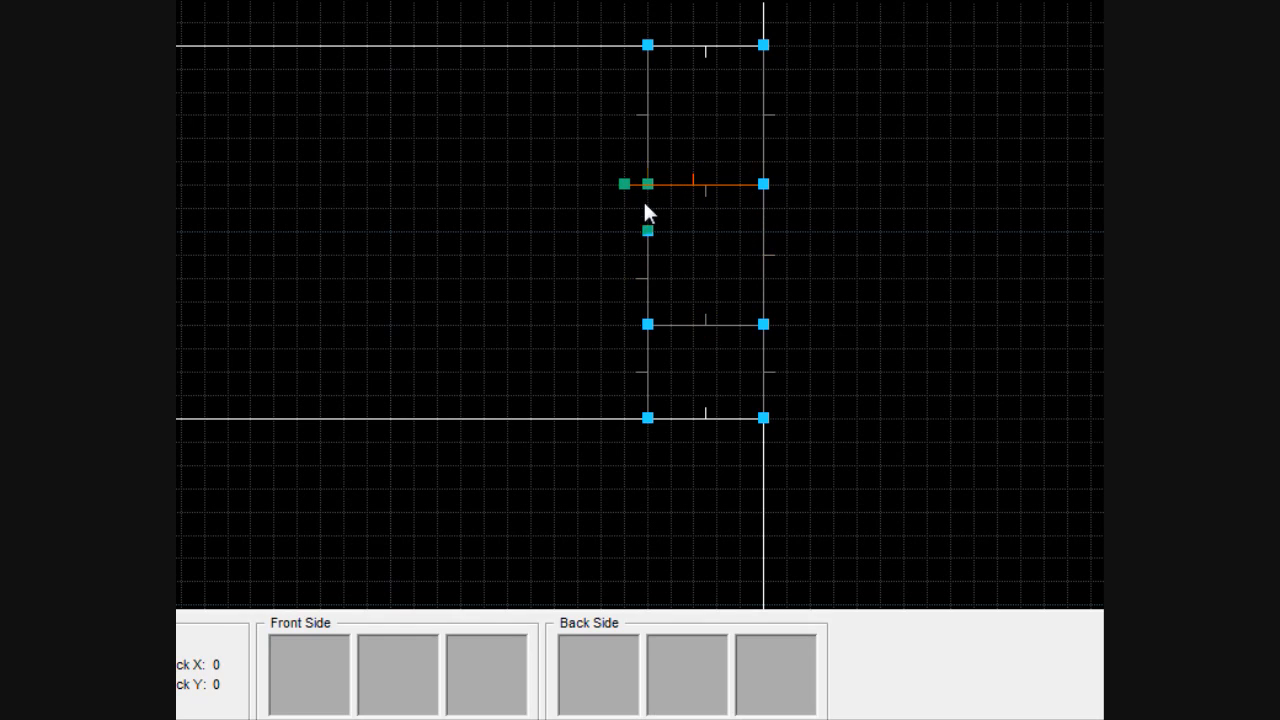
- Draw a sector 20 units wide and 24 high filling the gap between the two corner sectors of the left closet's opening
left_click(648, 277)
left_click(647, 323)
left_click(763, 323)
left_click(757, 204)
left_click(648, 269)
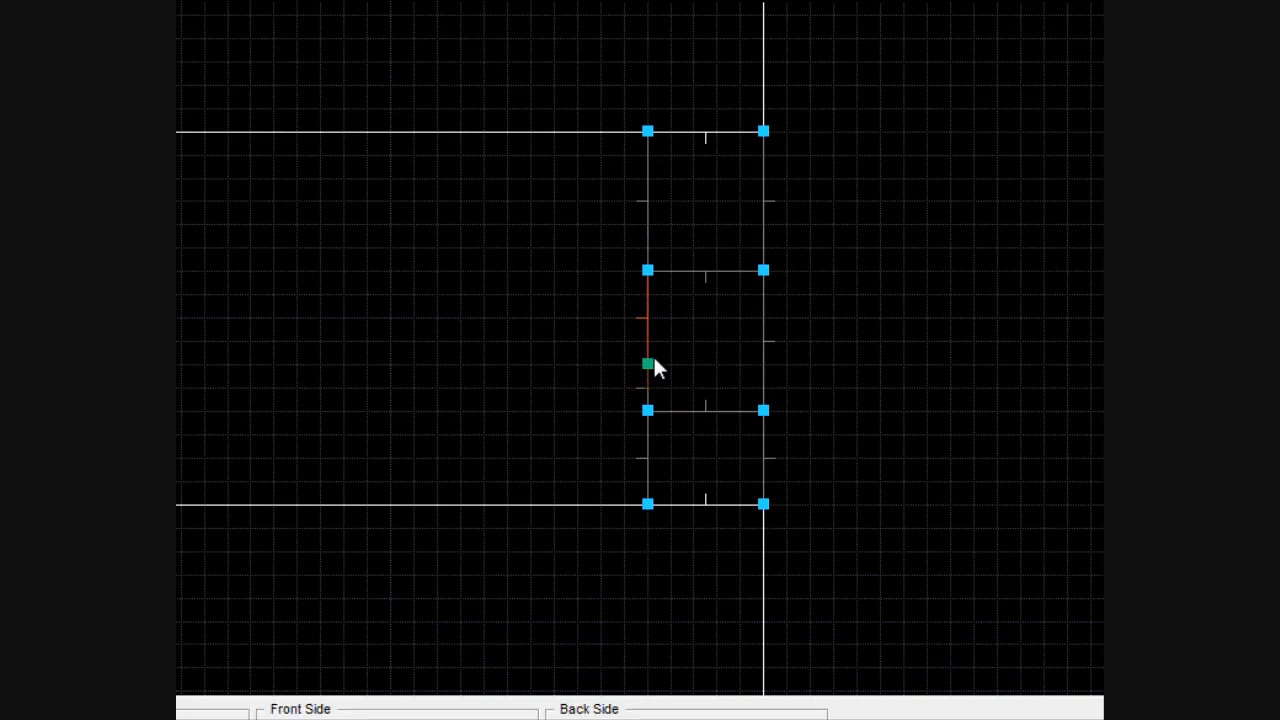
scroll(655, 363, "down", 5)
scroll(731, 412, "up", 4)
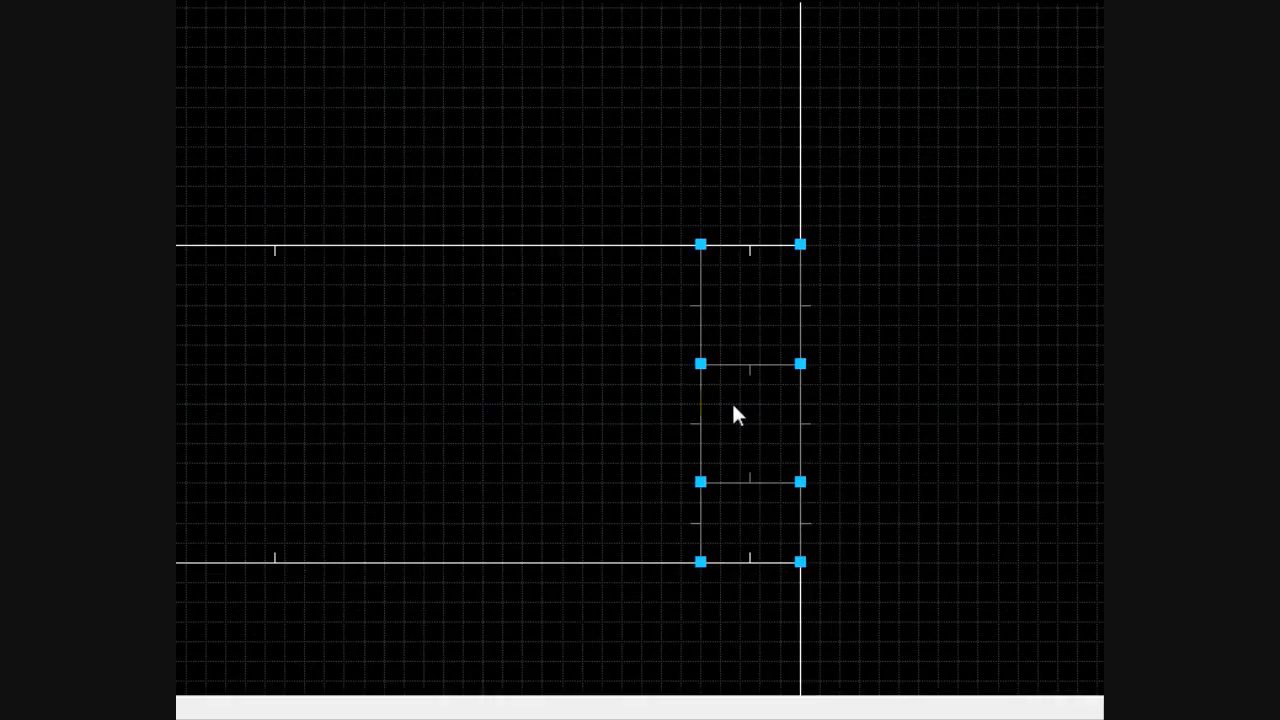
- Draw a sector 16 units wide and 24 high in the upper corner of the right closet's opening
scroll(731, 402, "down", 3)
key("Right")
key("Right")
key("Right")
key("Right")
key("Right")
key("Right")
key("Right")
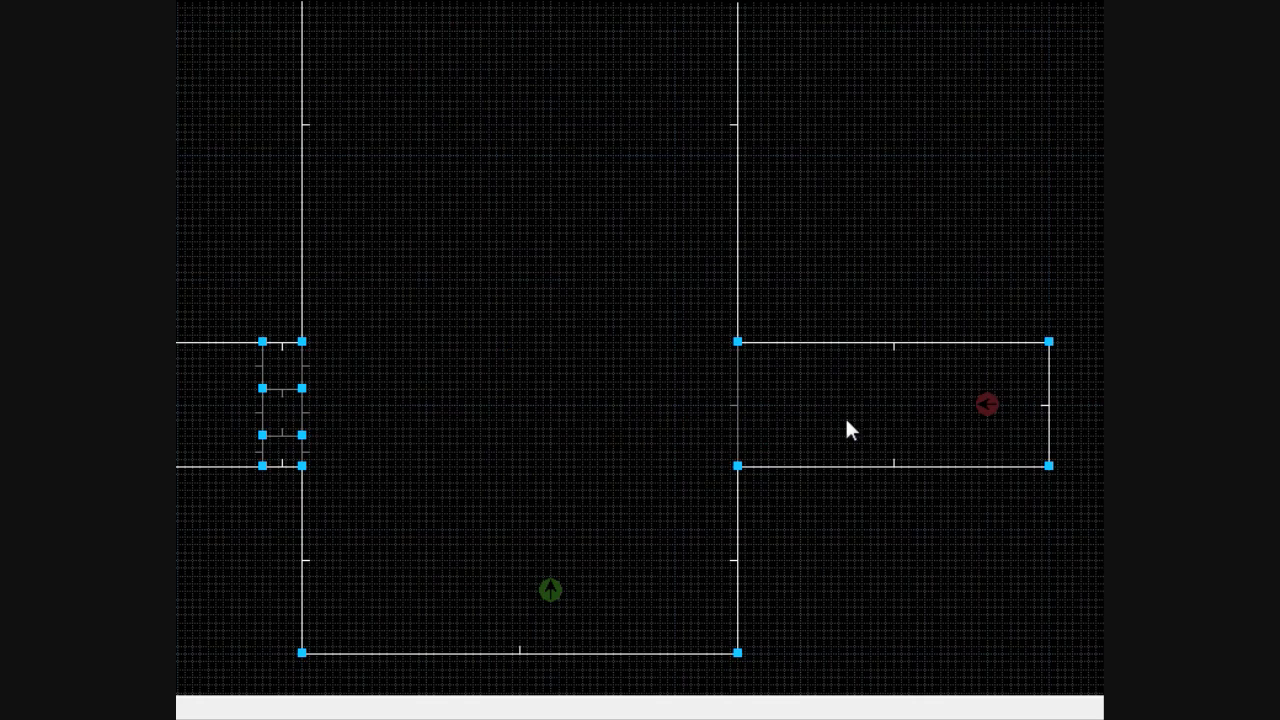
scroll(846, 418, "up", 5)
left_click(672, 325)
left_click(556, 322)
key("Up")
left_click(563, 248)
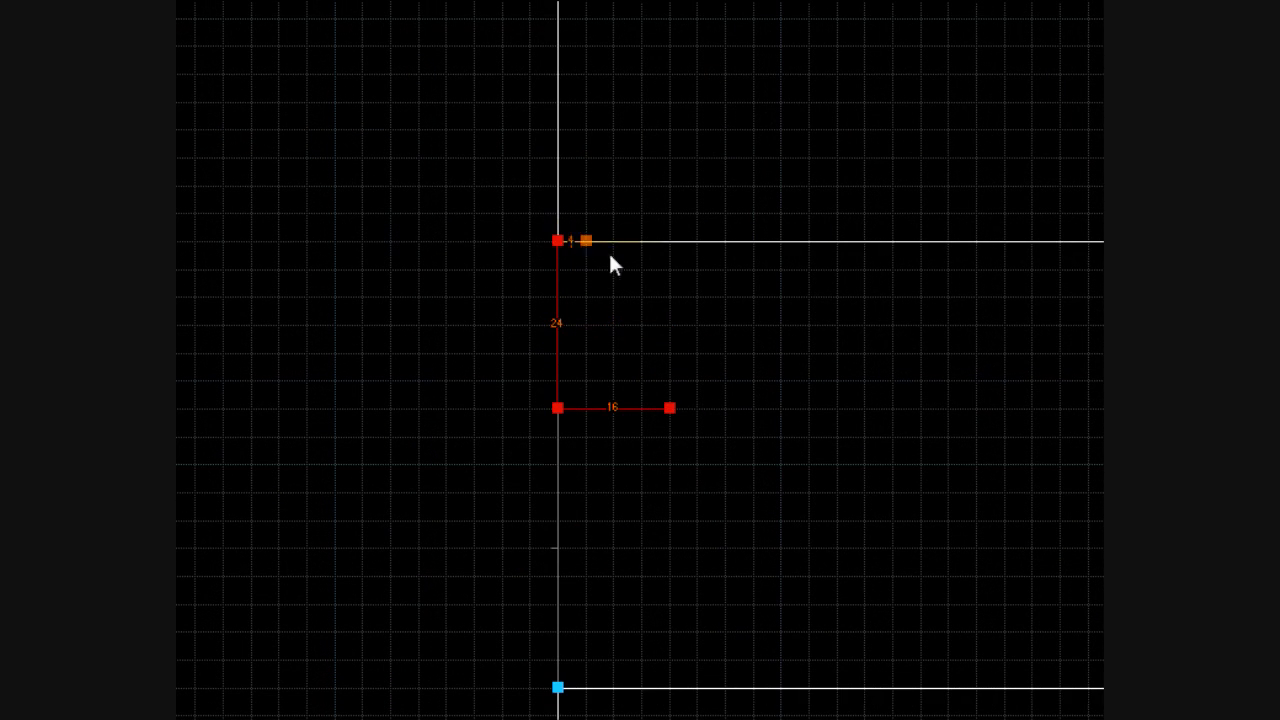
left_click(667, 250)
left_click(669, 408)
- Draw a 16 by 16 unit sector in the lower corner of the right closet's opening, squaring up its misplaced corner vertex
key("Down")
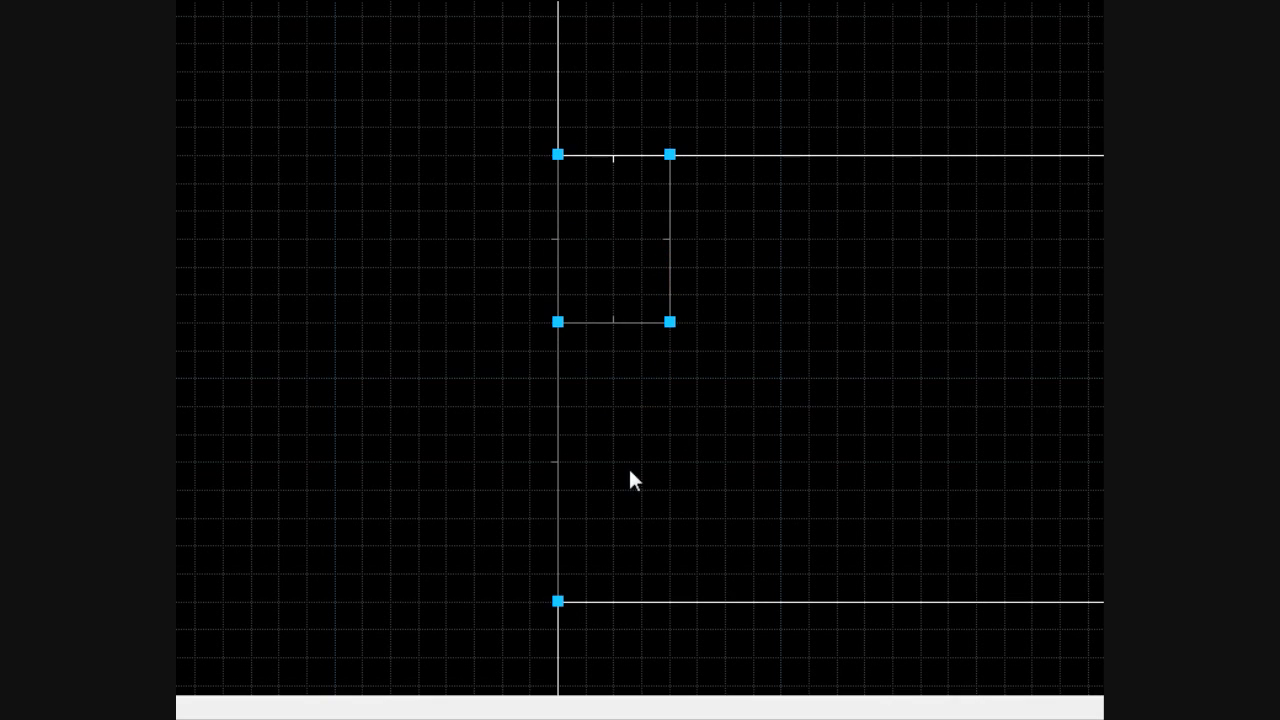
left_click(652, 483)
left_click(563, 497)
key("Down")
key("Down")
left_click(561, 447)
left_click(671, 445)
left_click(644, 352)
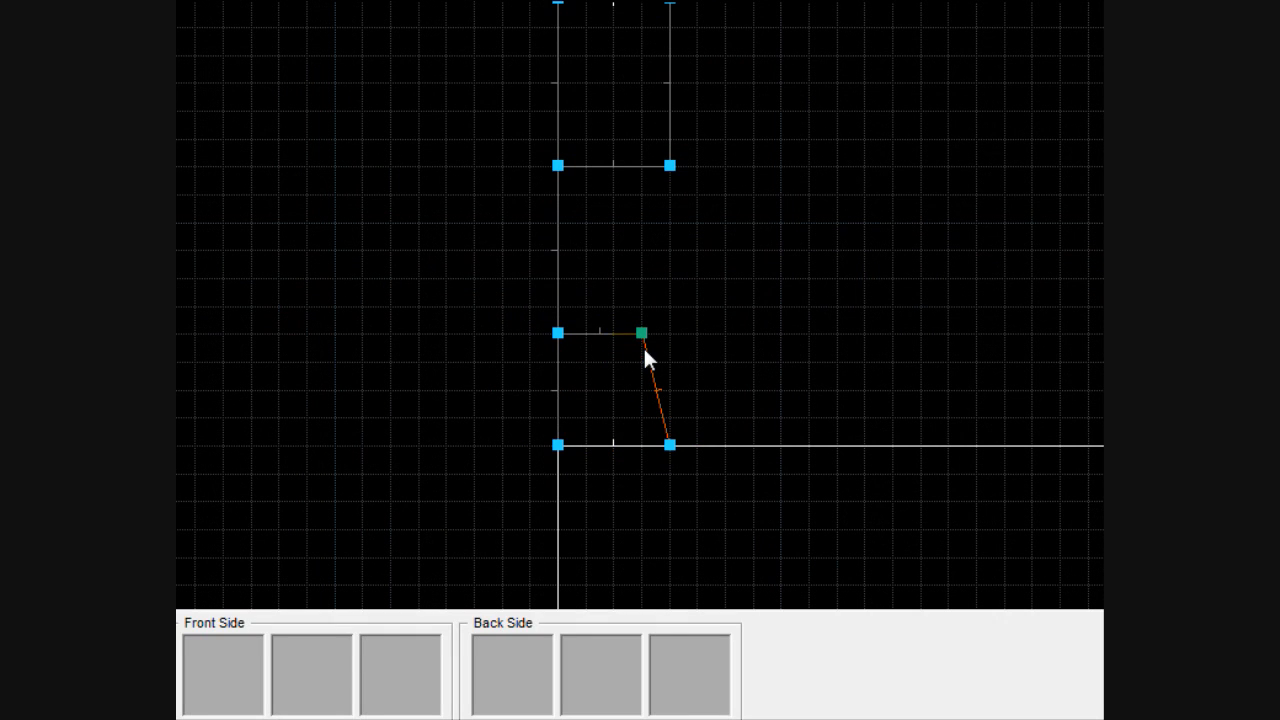
left_click_drag(643, 337, 671, 333)
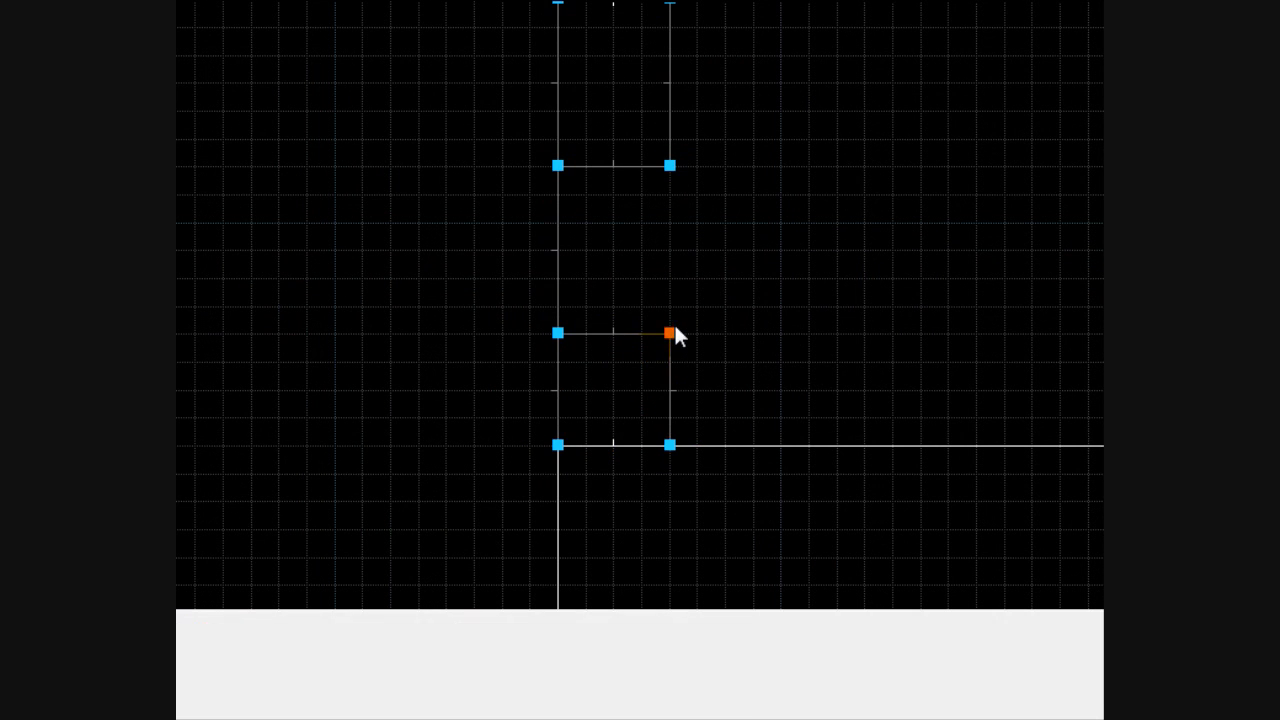
- Draw a sector 16 units wide and 24 high filling the gap between the two corner sectors of the right closet's opening
left_click(671, 226)
left_click(576, 330)
left_click(566, 168)
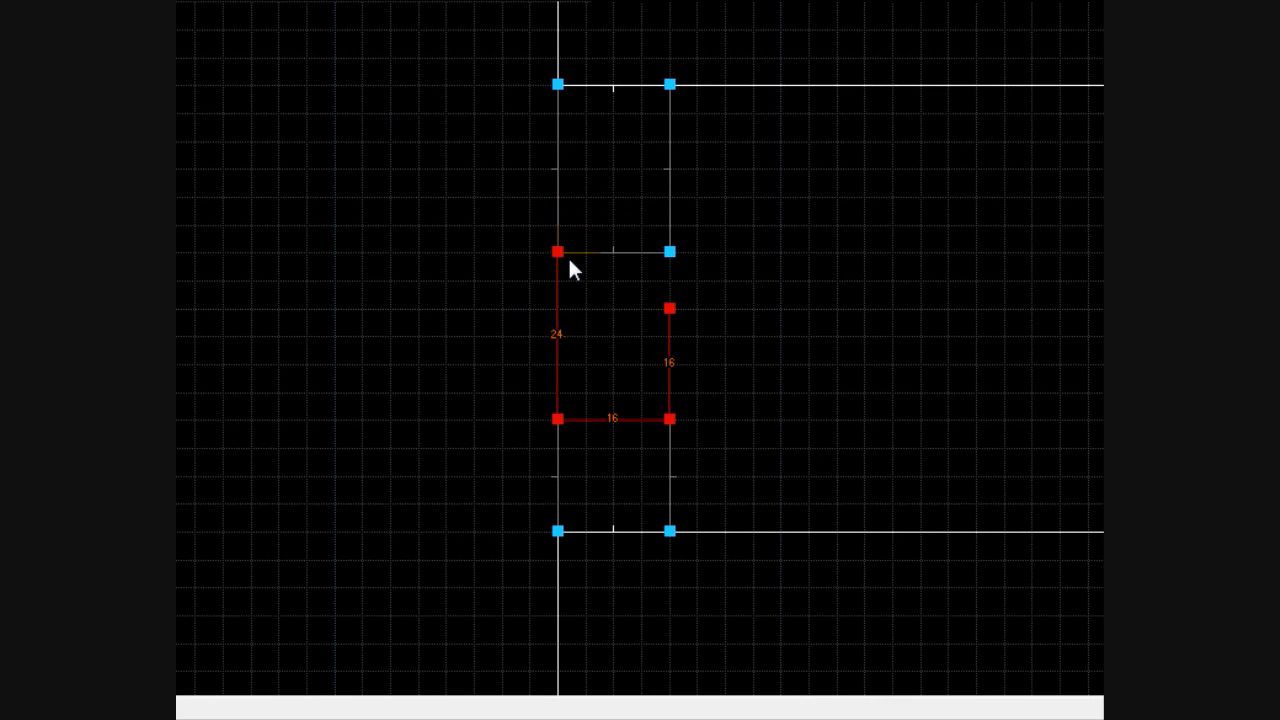
left_click(663, 258)
left_click(666, 308)
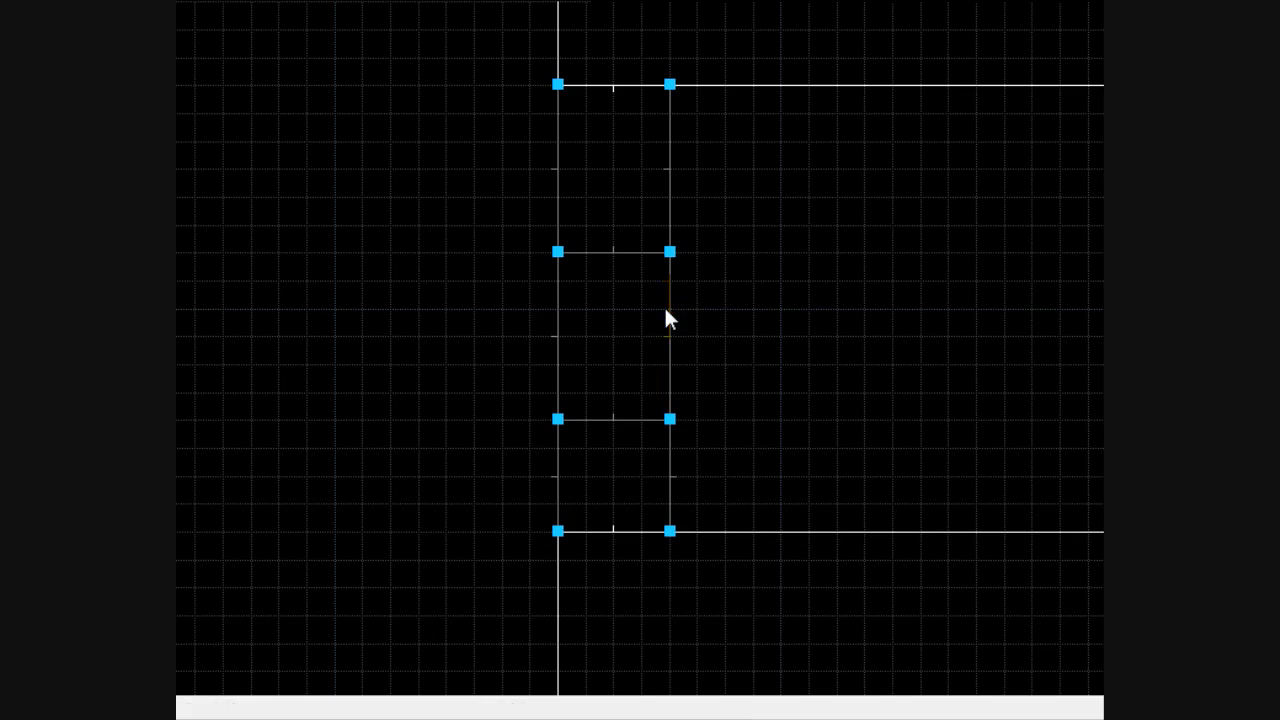
- Move the lower dividing line of the left closet's opening up 4 units, making the middle and lower sectors 20 units high
scroll(665, 308, "down", 7)
scroll(453, 270, "up", 3)
scroll(443, 371, "up", 5)
scroll(443, 371, "down", 3)
key("s")
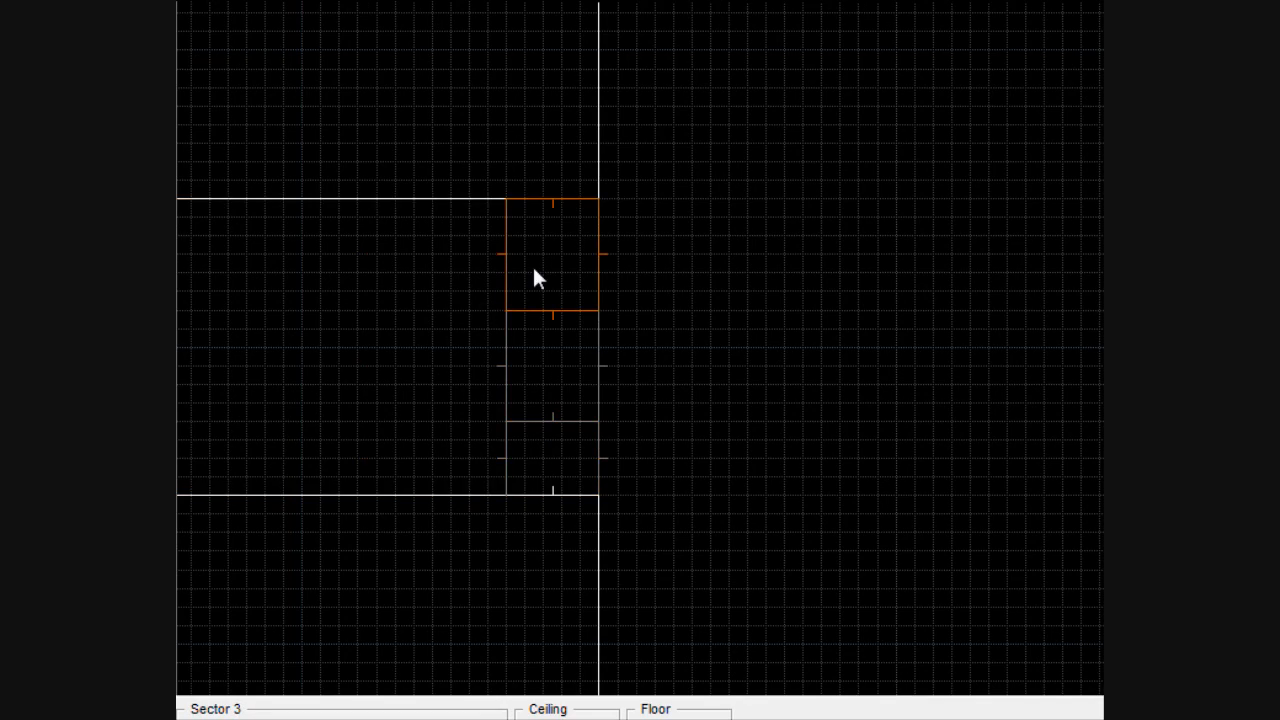
scroll(593, 372, "down", 5)
scroll(549, 405, "up", 8)
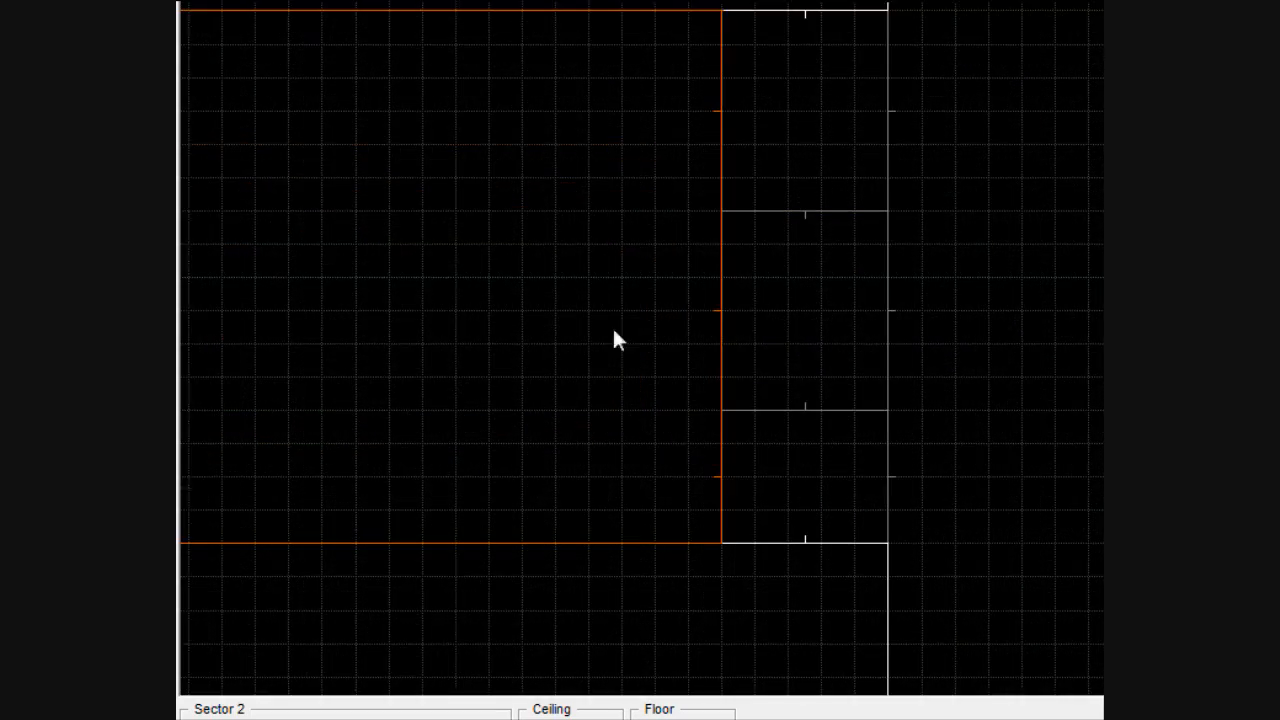
key("l")
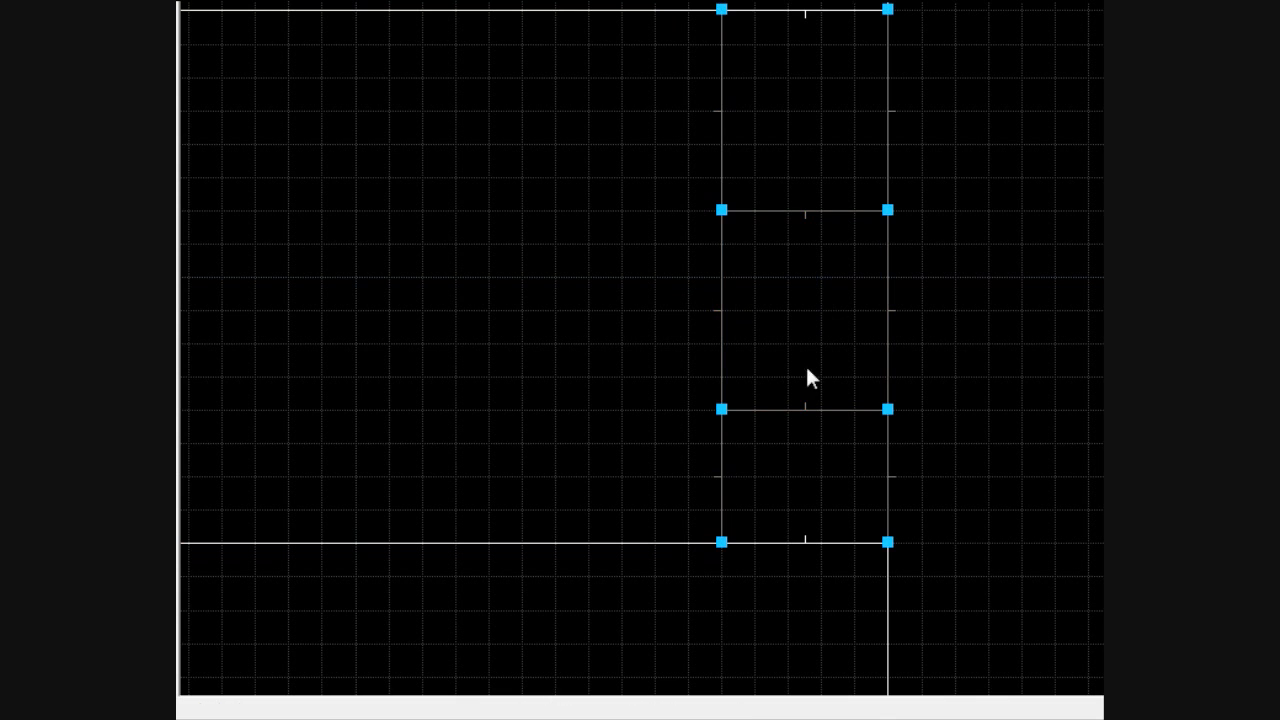
left_click_drag(835, 408, 828, 370)
- Move the left closet's Imp to about 20 units behind the opening
scroll(828, 370, "down", 3)
key("t")
right_click_drag(295, 340, 682, 340)
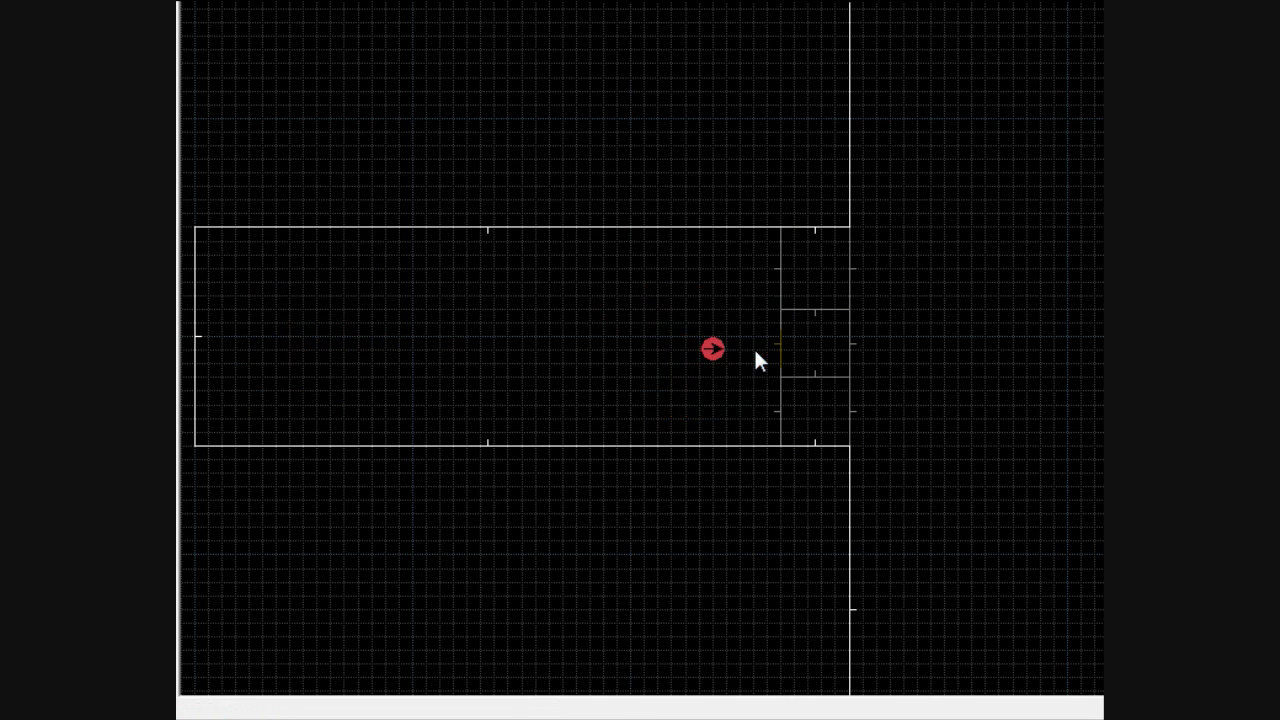
- Try lowering the upper dividing line of the left closet's opening by 4 units, compare it with the Imp's size, and restore it
scroll(720, 366, "up", 4)
key("l")
key("Right")
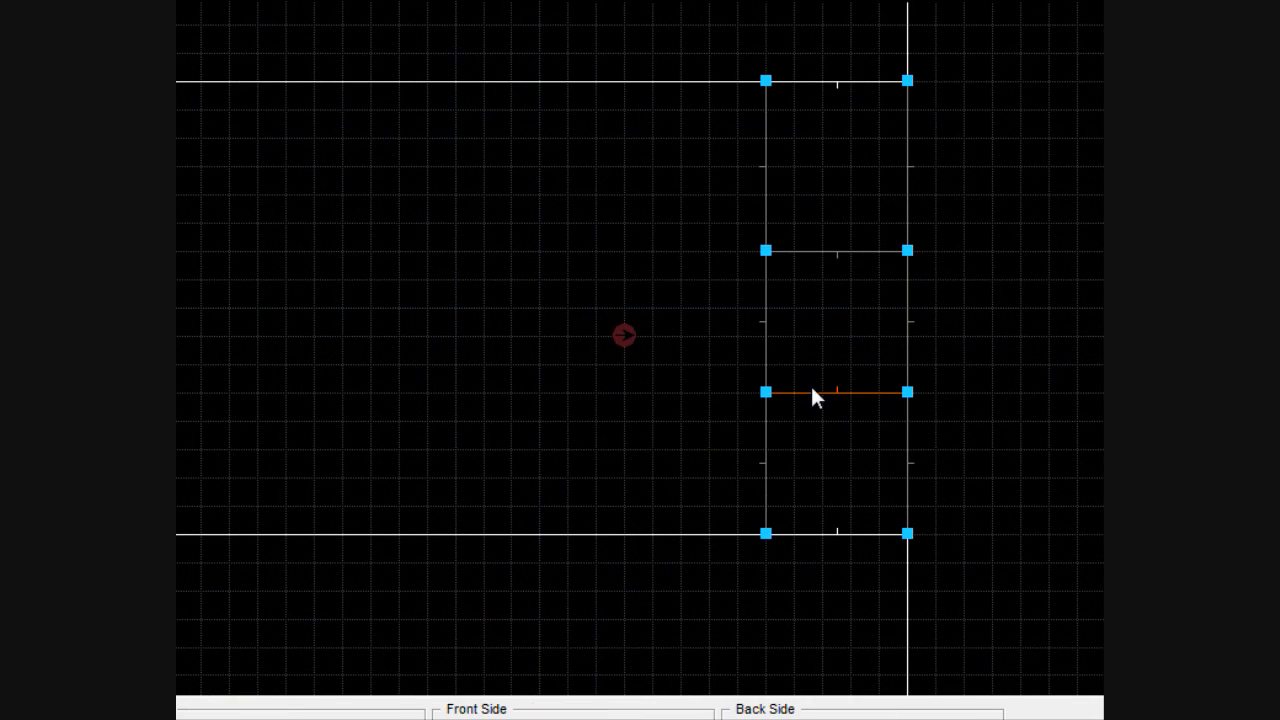
key("Right")
left_click_drag(741, 270, 740, 298)
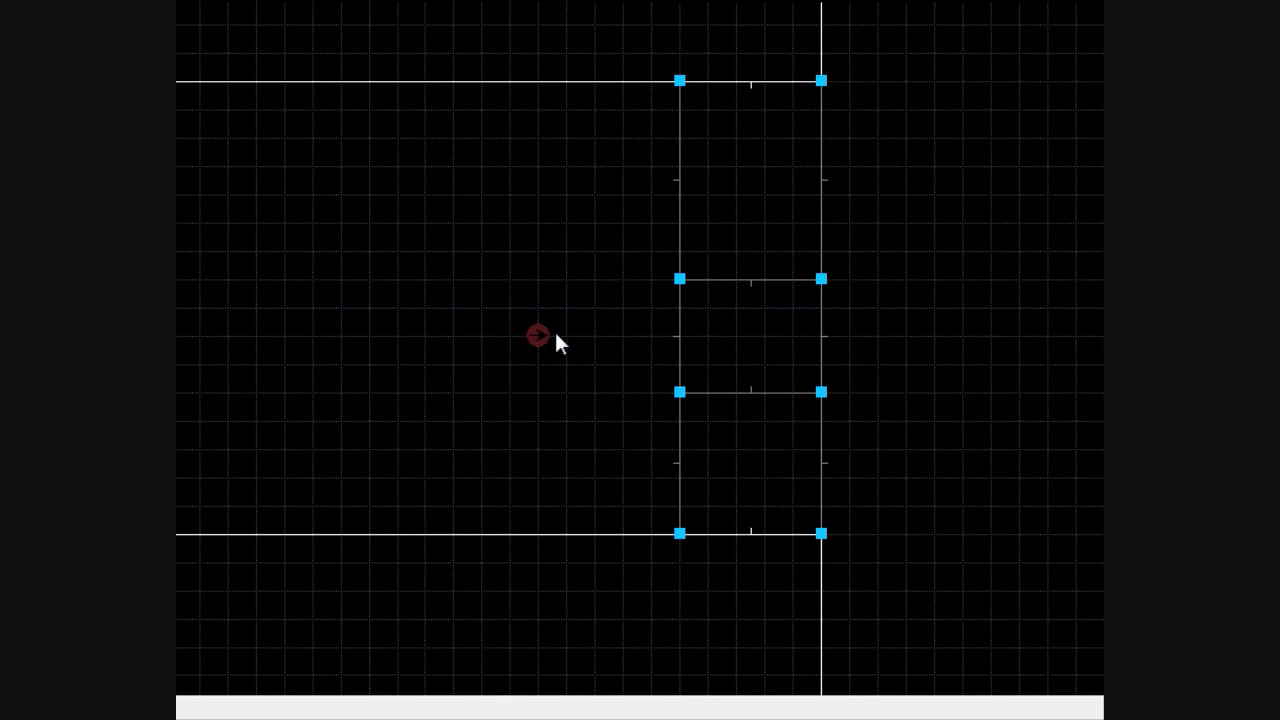
key("t")
scroll(556, 338, "down", 4)
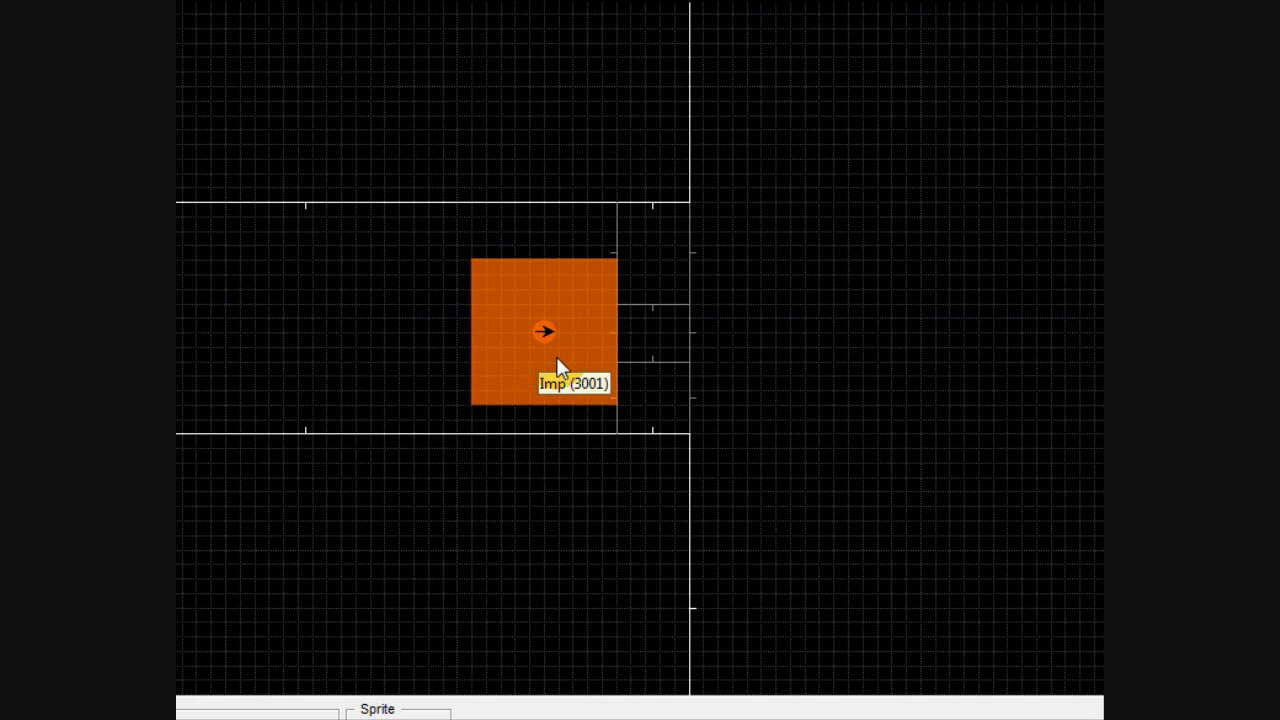
scroll(586, 334, "up", 2)
key("l")
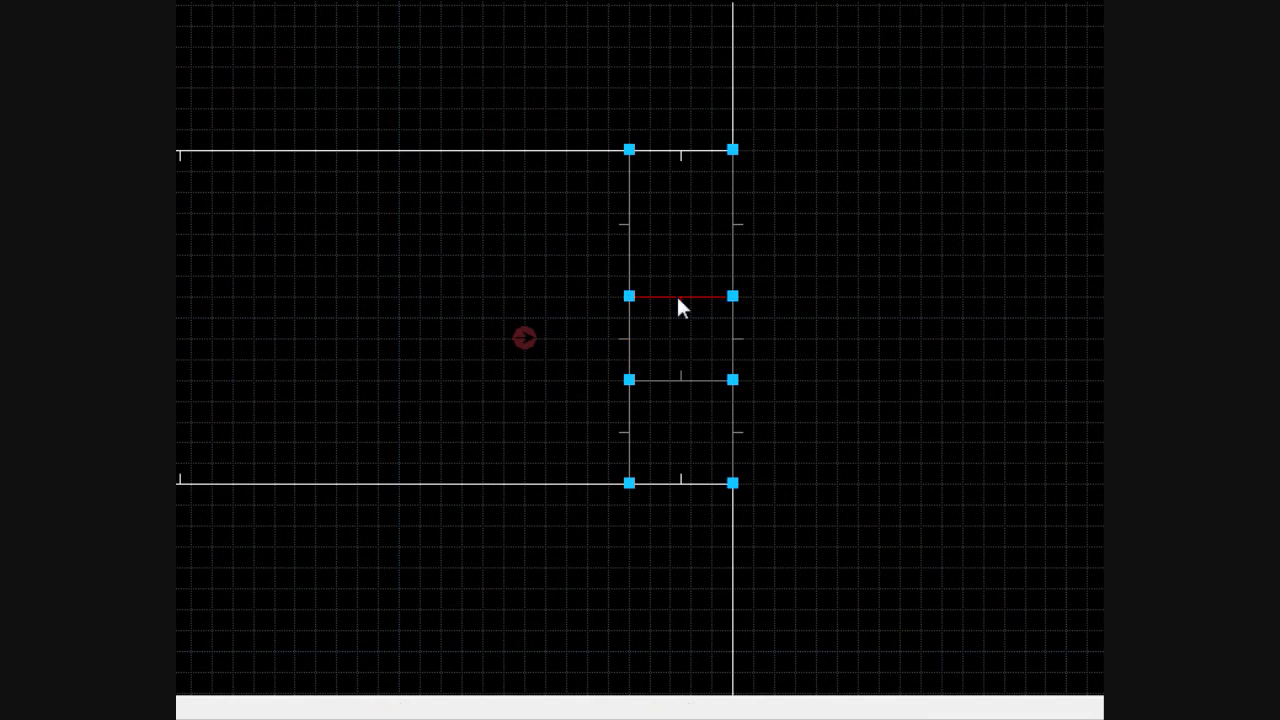
scroll(579, 302, "down", 3)
- Move the left closet's Imp deeper into the closet, about 100 units behind the opening
key("t")
right_click_drag(549, 313, 465, 312)
- Move the lower dividing line of the right closet's opening up 4 units, making the middle and lower sectors 20 units high
key("Right")
key("Right")
key("Right")
key("Right")
key("Right")
scroll(790, 321, "up", 3)
key("l")
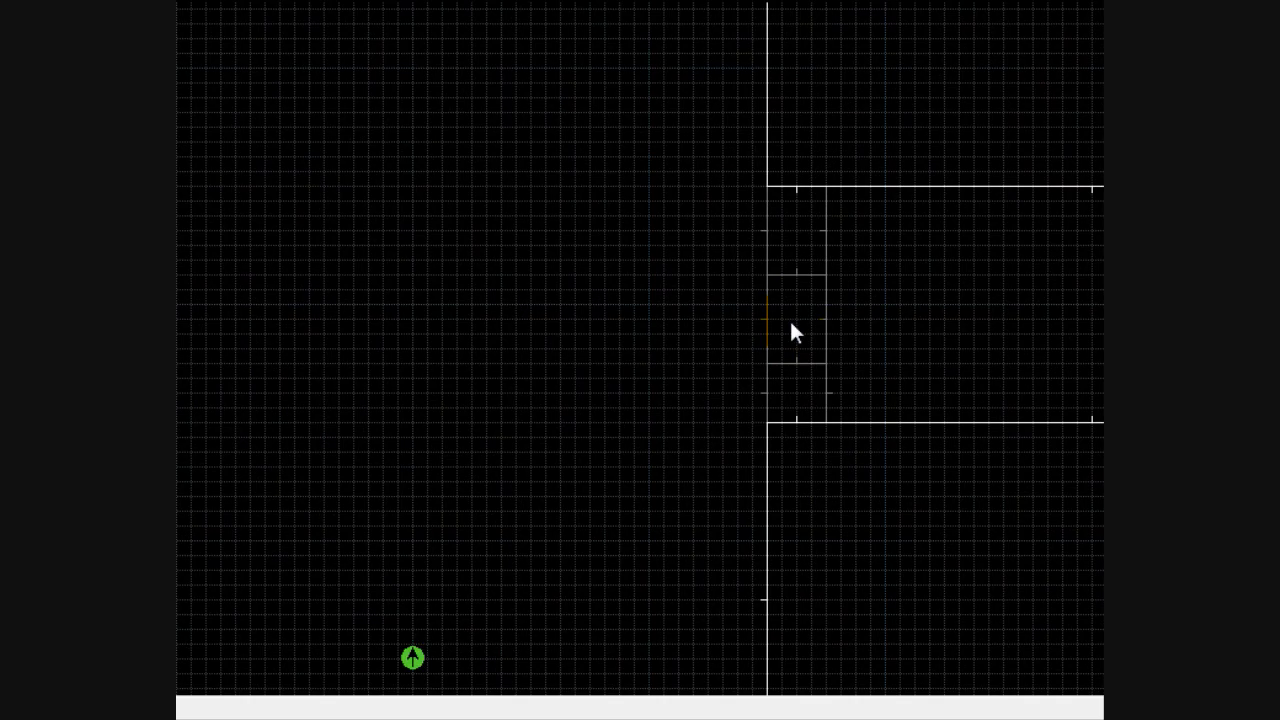
scroll(790, 321, "up", 3)
right_click_drag(795, 386, 795, 367)
- Move the right closet's Imp deeper into the closet, about 92 units behind the opening
scroll(808, 367, "down", 4)
key("Right")
key("t")
key("Right")
key("Right")
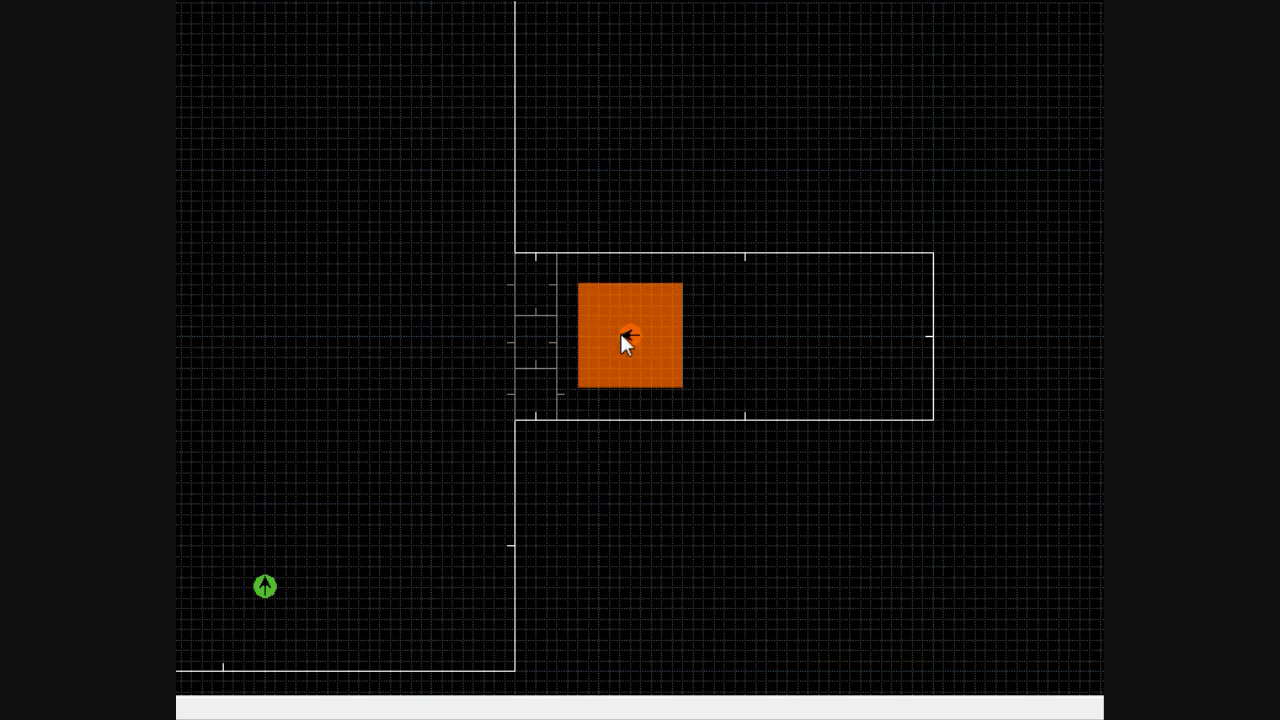
right_click_drag(619, 333, 794, 348)
- Draw a vertical line 52 units long ending on the left closet's lower wall, 44 units behind the opening's sectors
key("Left")
key("Left")
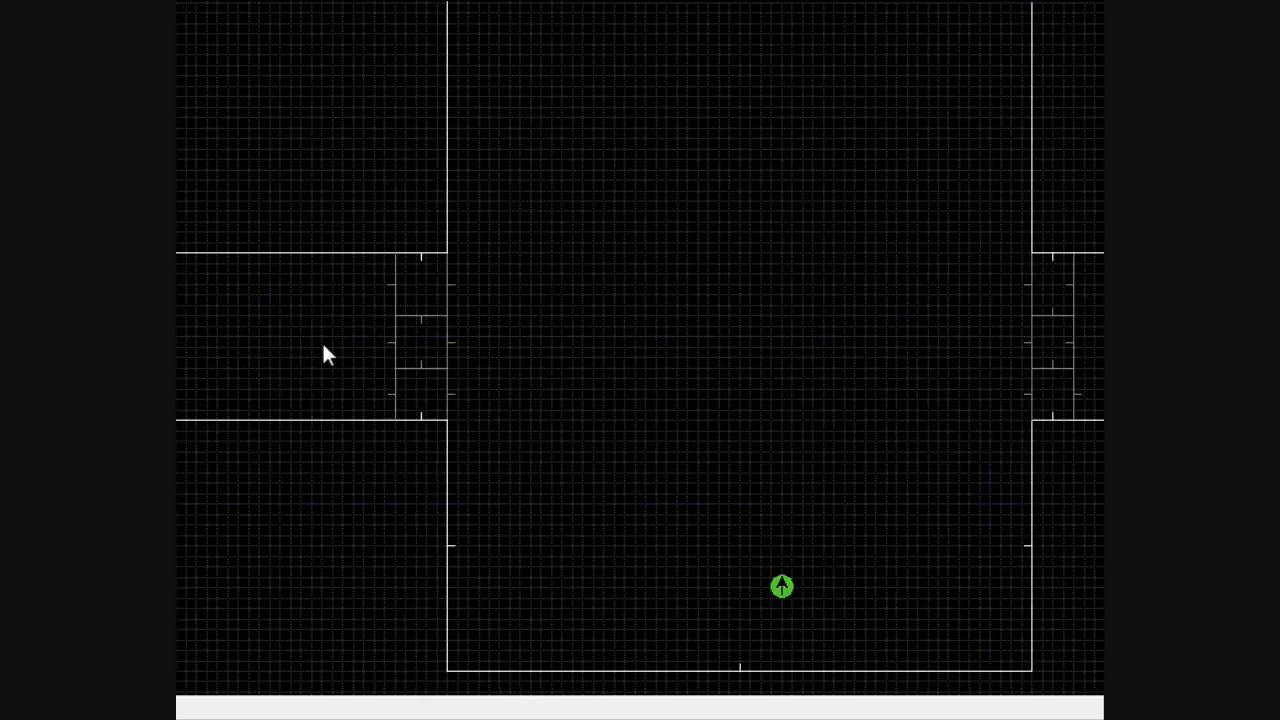
key("Left")
key("Left")
key("l")
scroll(440, 325, "down", 5)
scroll(445, 338, "up", 6)
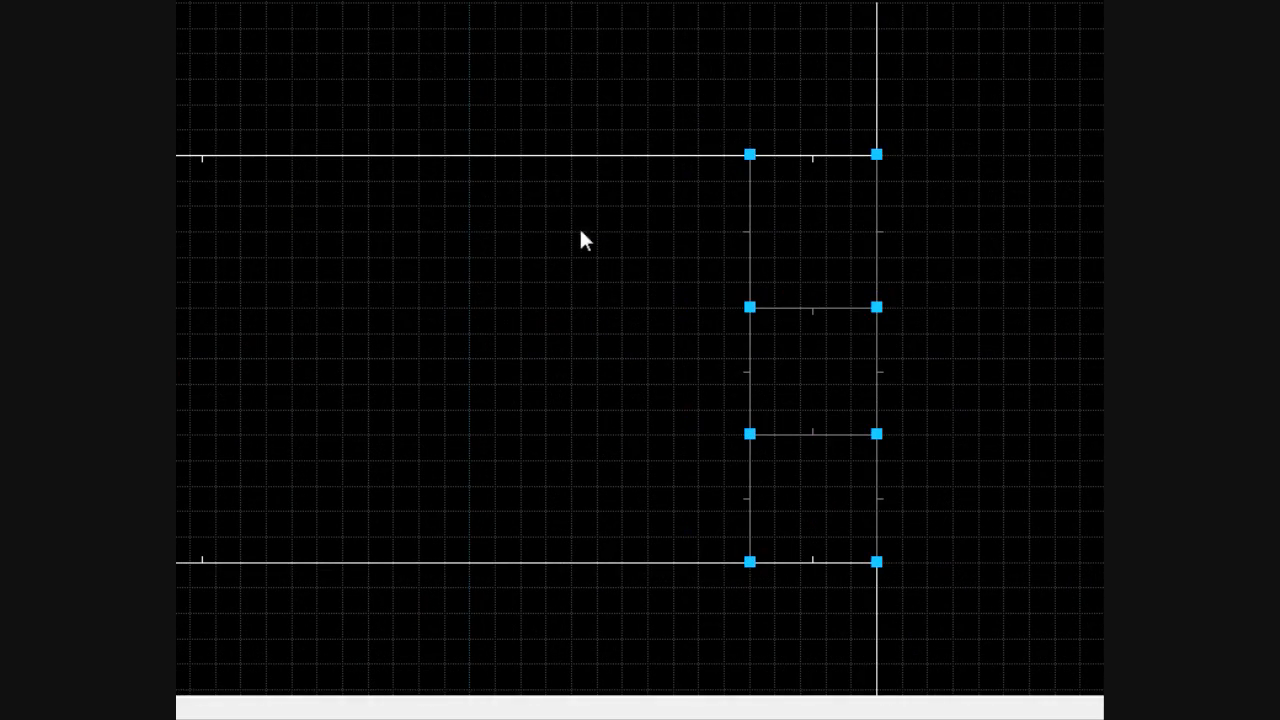
right_click(473, 232)
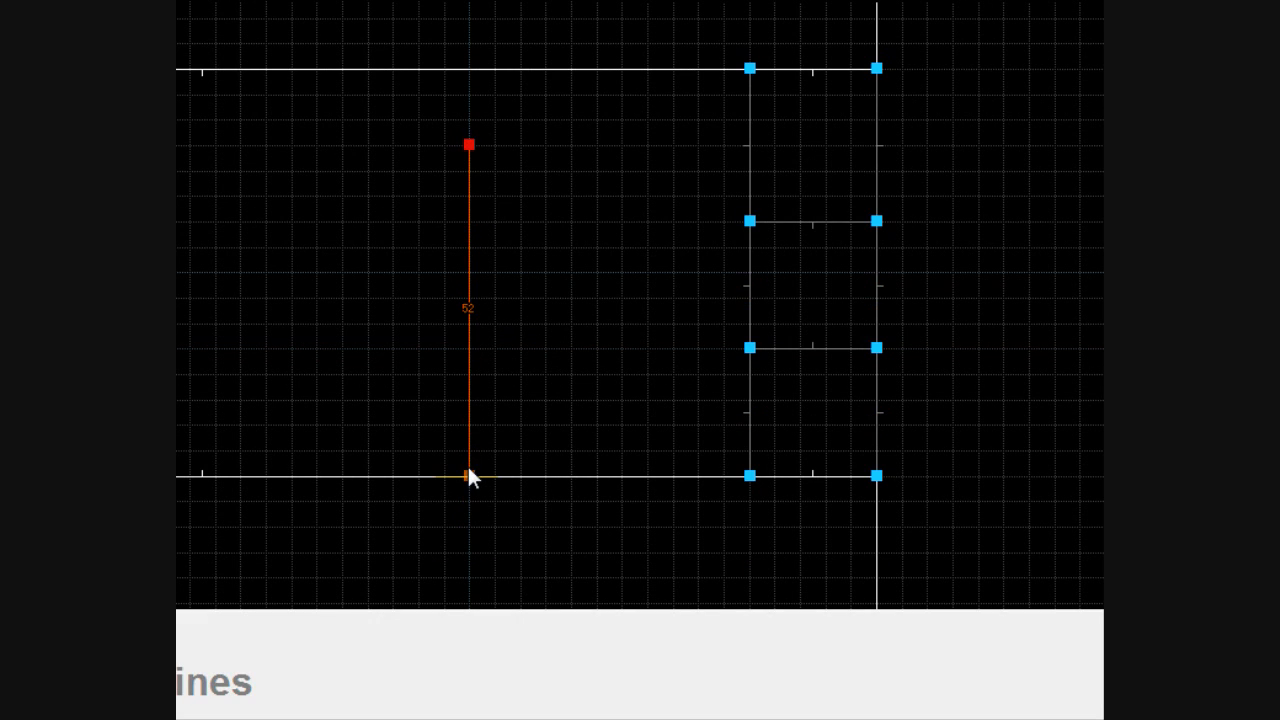
left_click(469, 475)
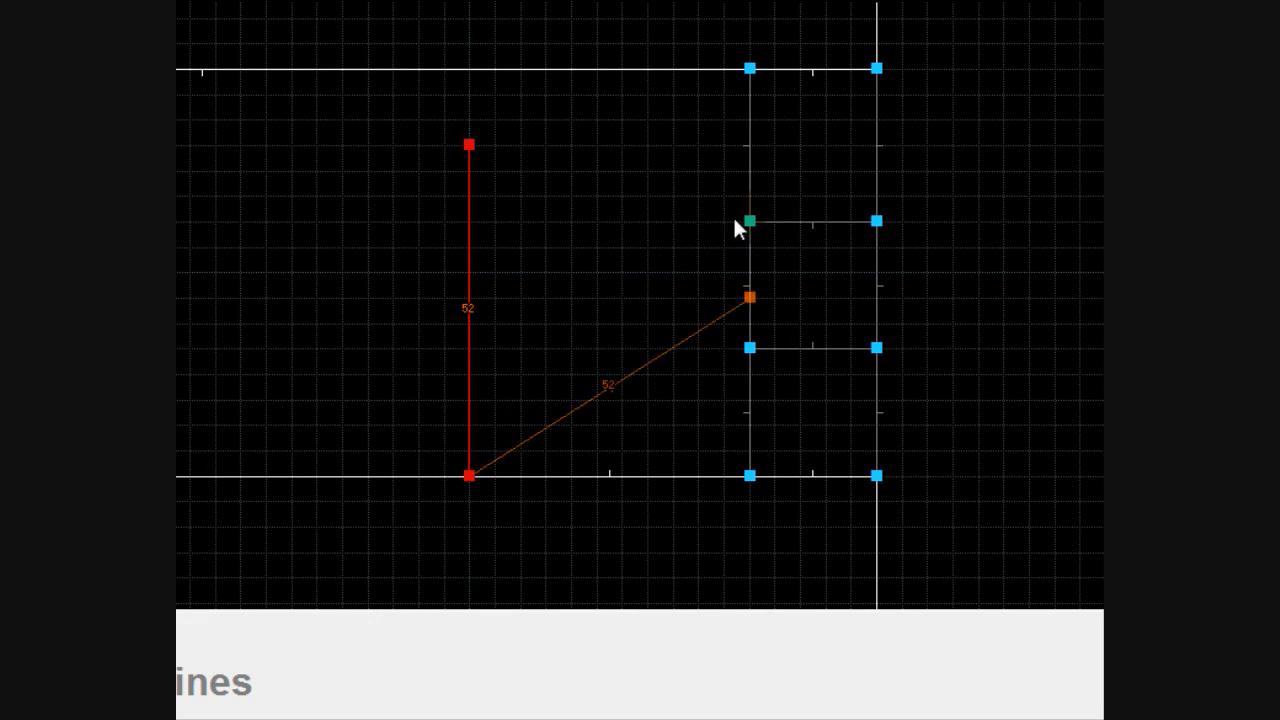
key("Escape")
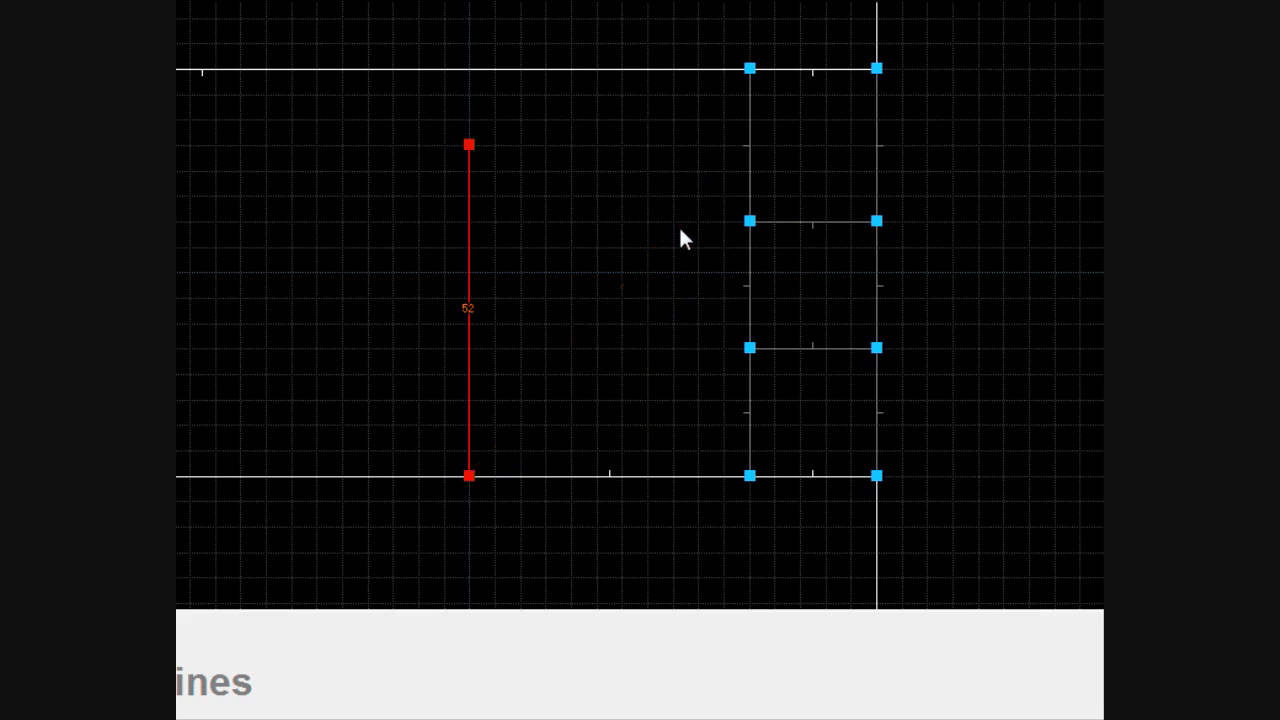
scroll(562, 226, "down", 3)
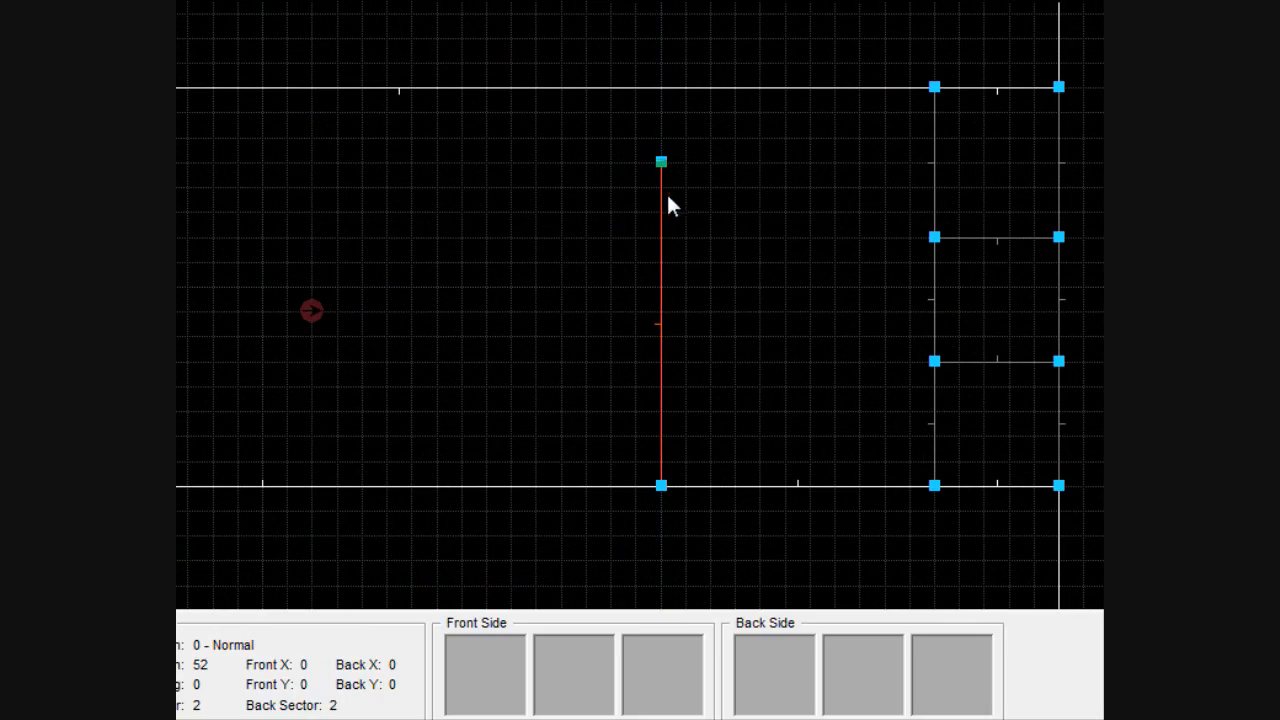
- Extend the left closet's new line to the upper wall and align both ends, making it vertical and 64 units long
scroll(665, 195, "up", 2)
left_click_drag(653, 232, 694, 159)
left_click_drag(697, 255, 670, 224)
scroll(626, 366, "down", 3)
scroll(636, 482, "up", 1)
left_click_drag(627, 509, 654, 507)
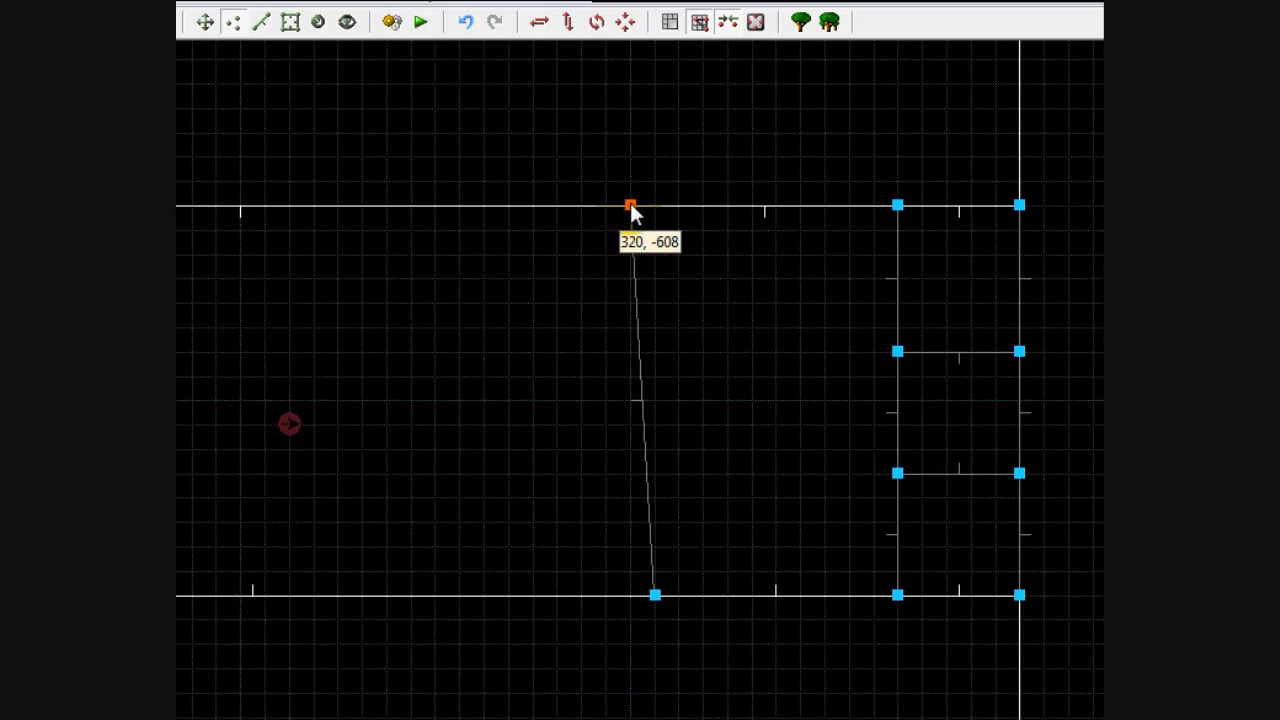
left_click_drag(654, 594, 630, 596)
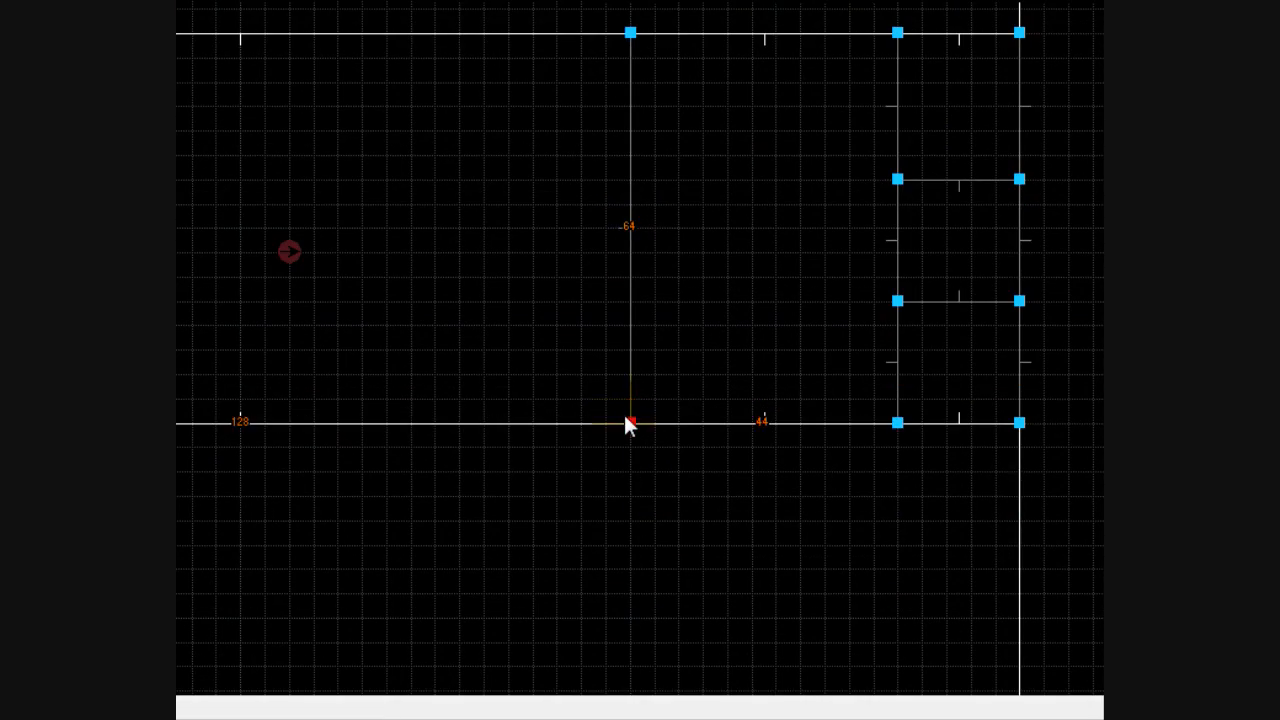
left_click_drag(626, 423, 628, 423)
scroll(674, 426, "down", 5)
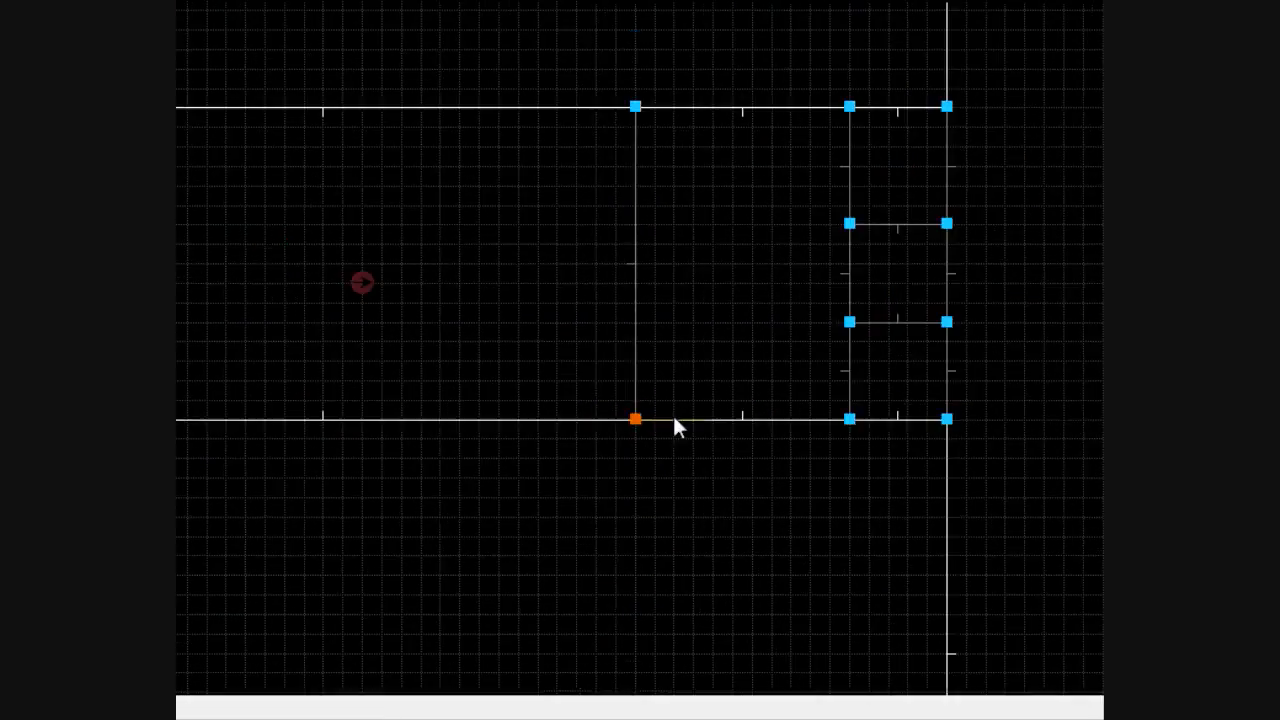
- Draw a vertical line across the right closet from wall to wall, 28 units behind the opening's sectors
scroll(903, 380, "up", 3)
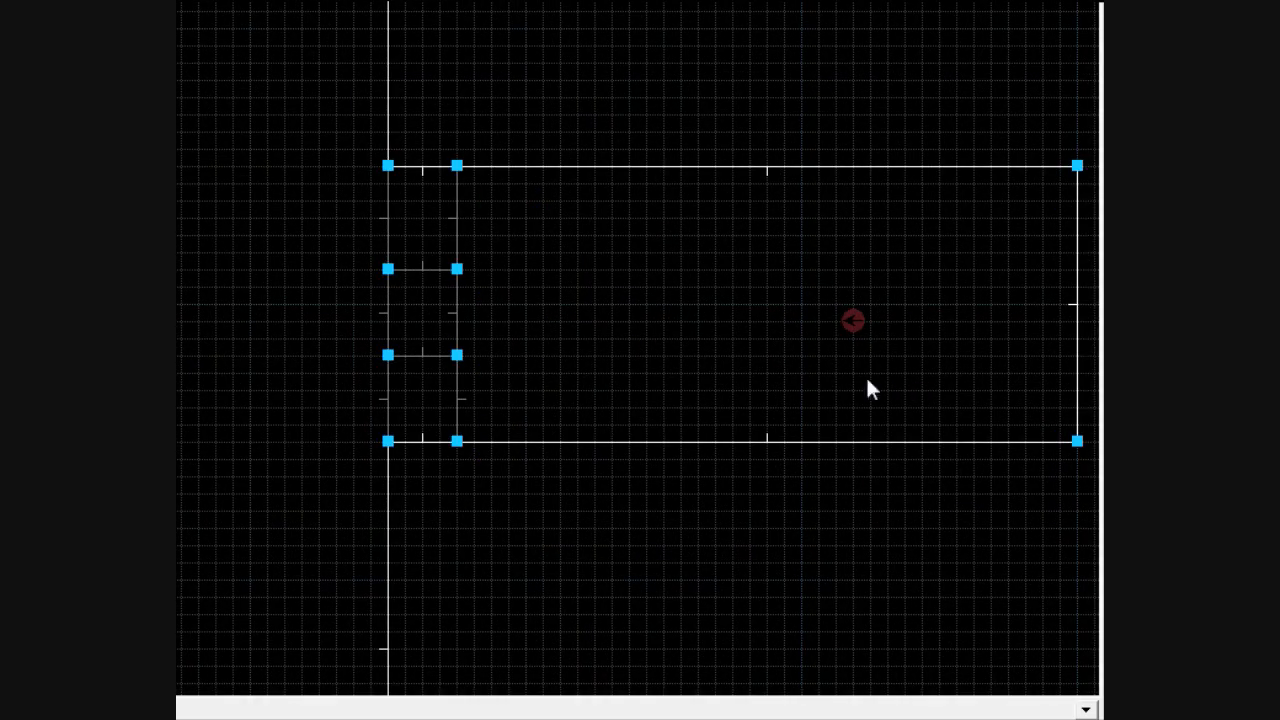
left_click(578, 216)
left_click(577, 441)
left_click_drag(579, 222, 586, 194)
scroll(871, 349, "up", 3)
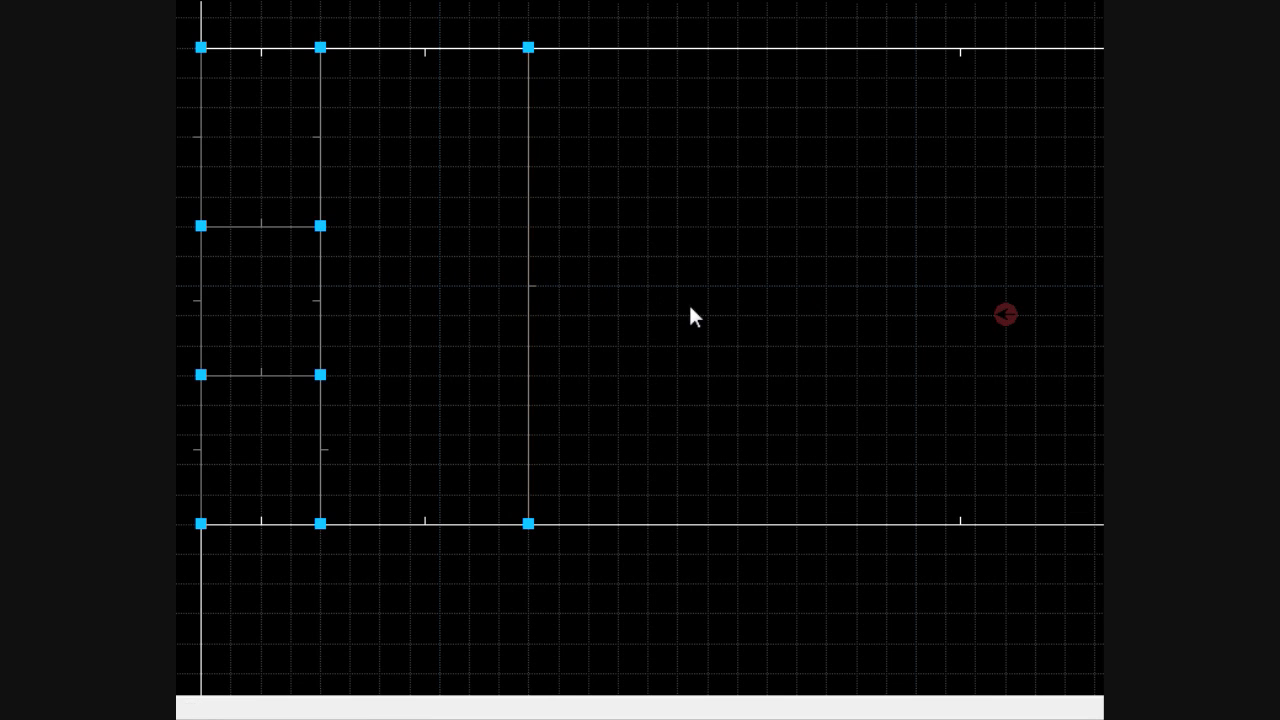
- Examine the dividing lines of both closets and the room between them
key("Right")
scroll(706, 280, "down", 6)
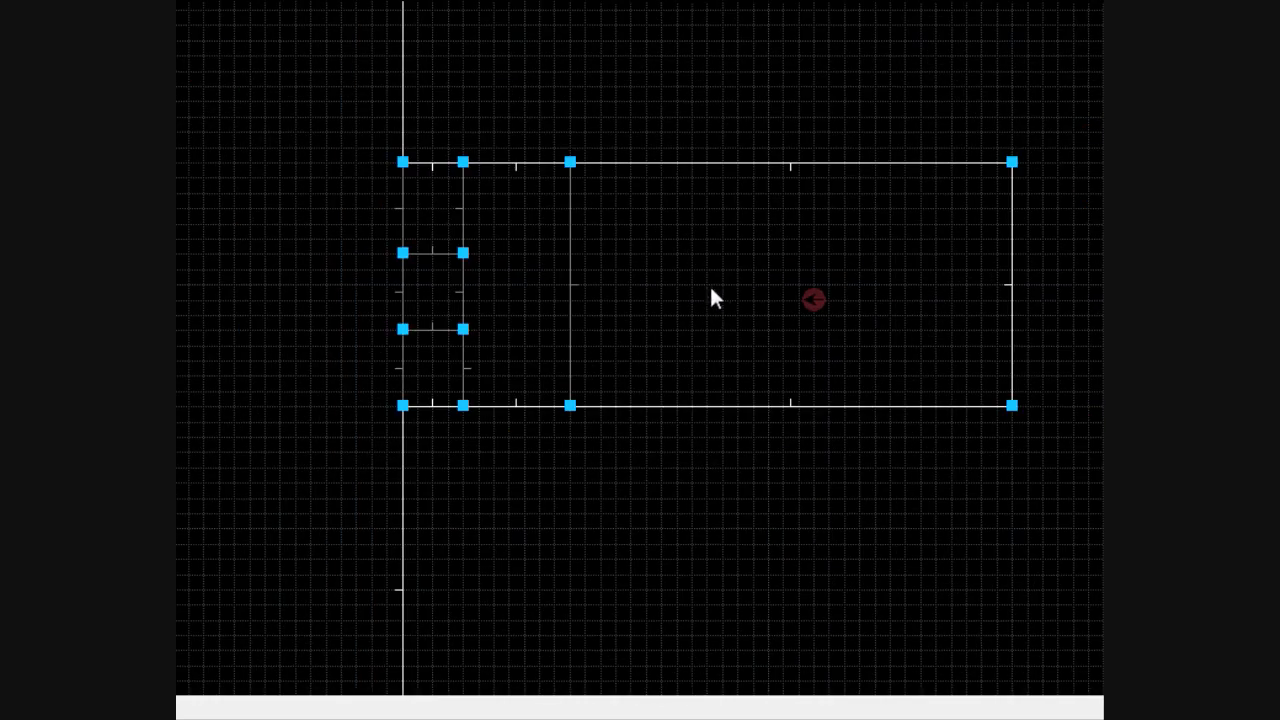
key("Left")
key("Left")
key("Left")
key("Left")
key("Left")
key("Left")
key("Right")
key("Right")
key("Right")
key("Right")
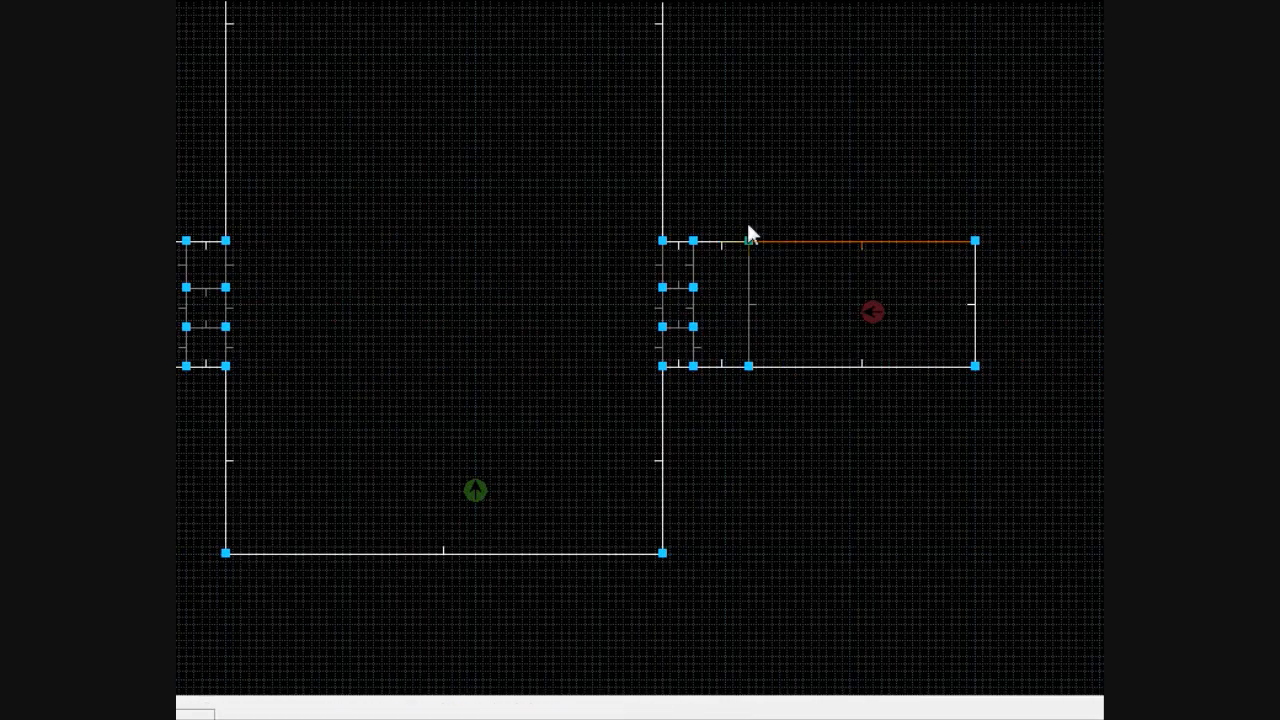
key("Up")
key("Up")
key("Right")
key("Down")
key("Down")
key("Left")
key("Left")
key("Left")
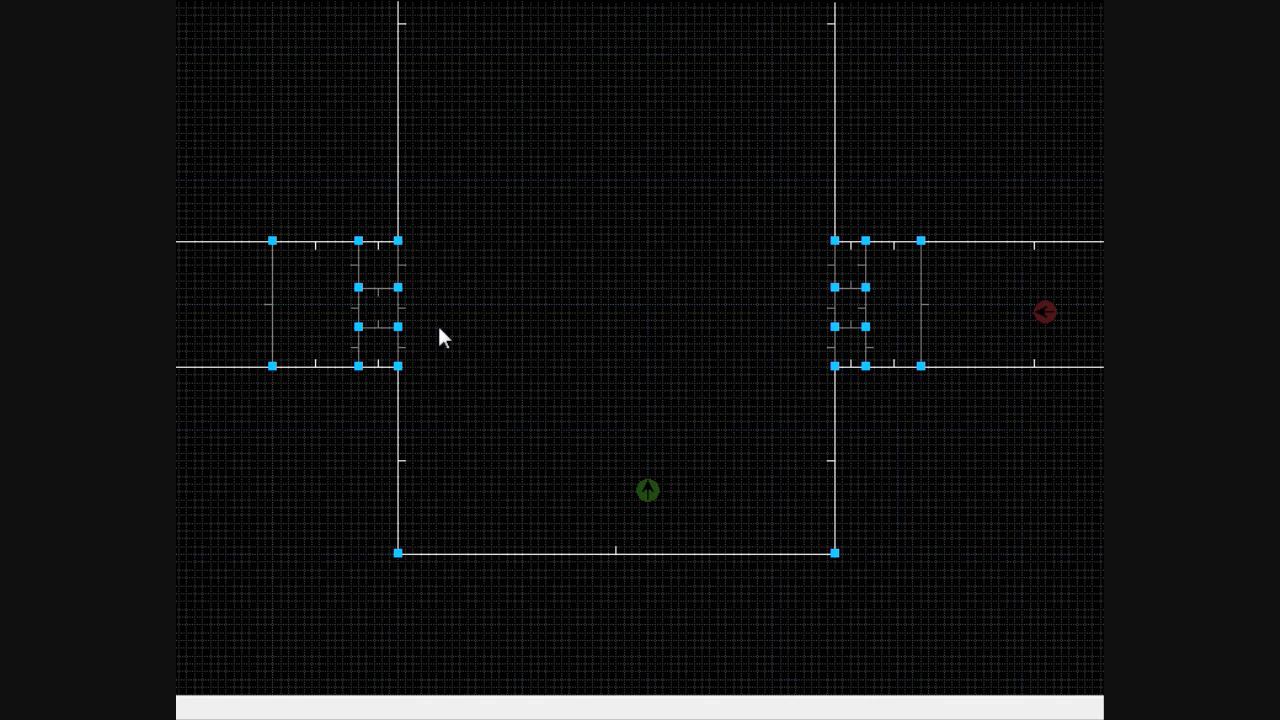
- Move the left closet's back wall about 40 units toward the room
key("Left")
key("Left")
key("Left")
key("Left")
key("Left")
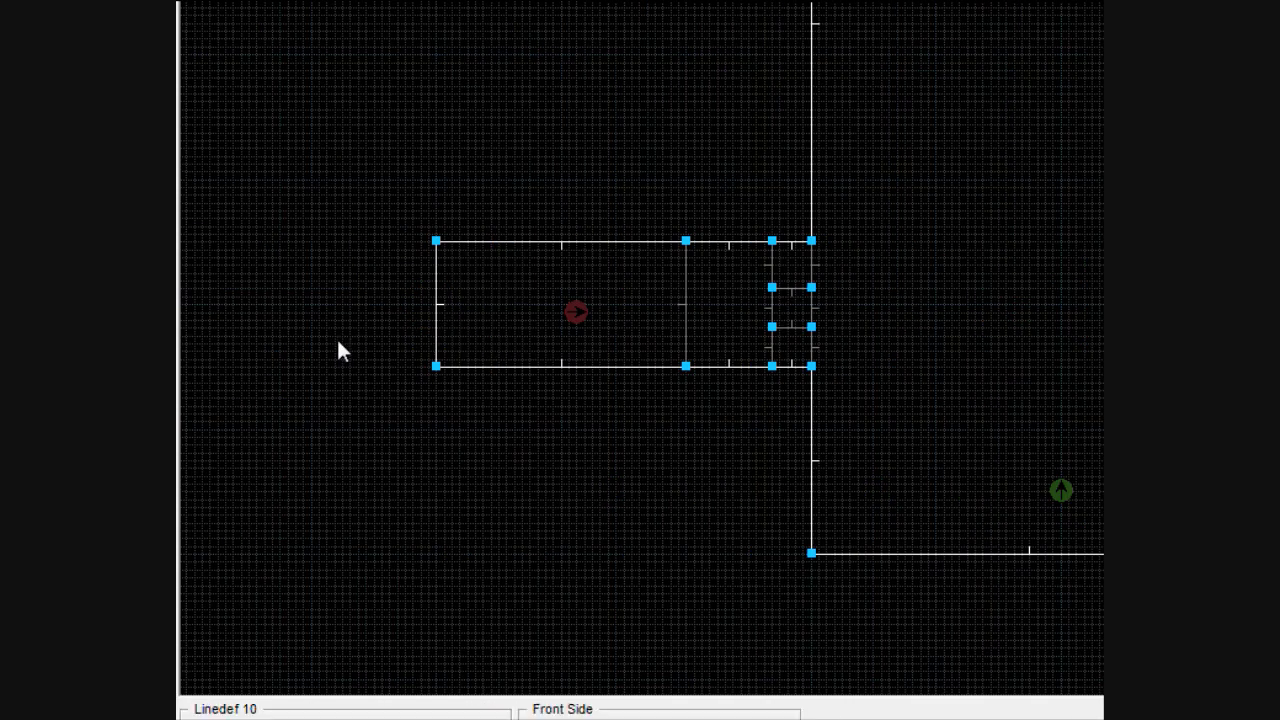
left_click_drag(434, 314, 520, 313)
- Move the right closet's back wall about 24 units toward the room
key("Right")
key("Right")
key("Right")
key("Right")
key("Right")
key("Right")
key("Right")
key("Right")
key("Right")
left_click_drag(786, 306, 743, 311)
- Check the position of the Imp in each shortened closet relative to the walls and dividing line
key("t")
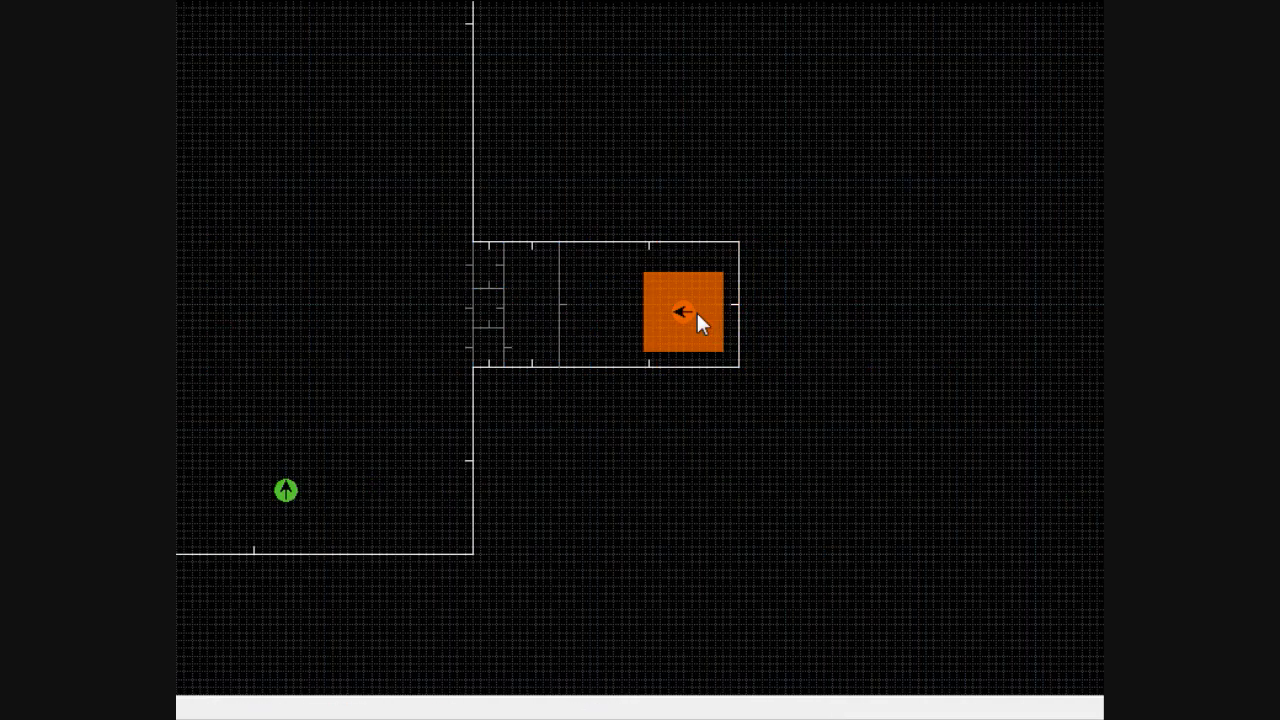
key("Left")
key("Left")
key("Left")
key("Left")
key("Left")
key("Left")
key("Left")
key("Left")
key("Left")
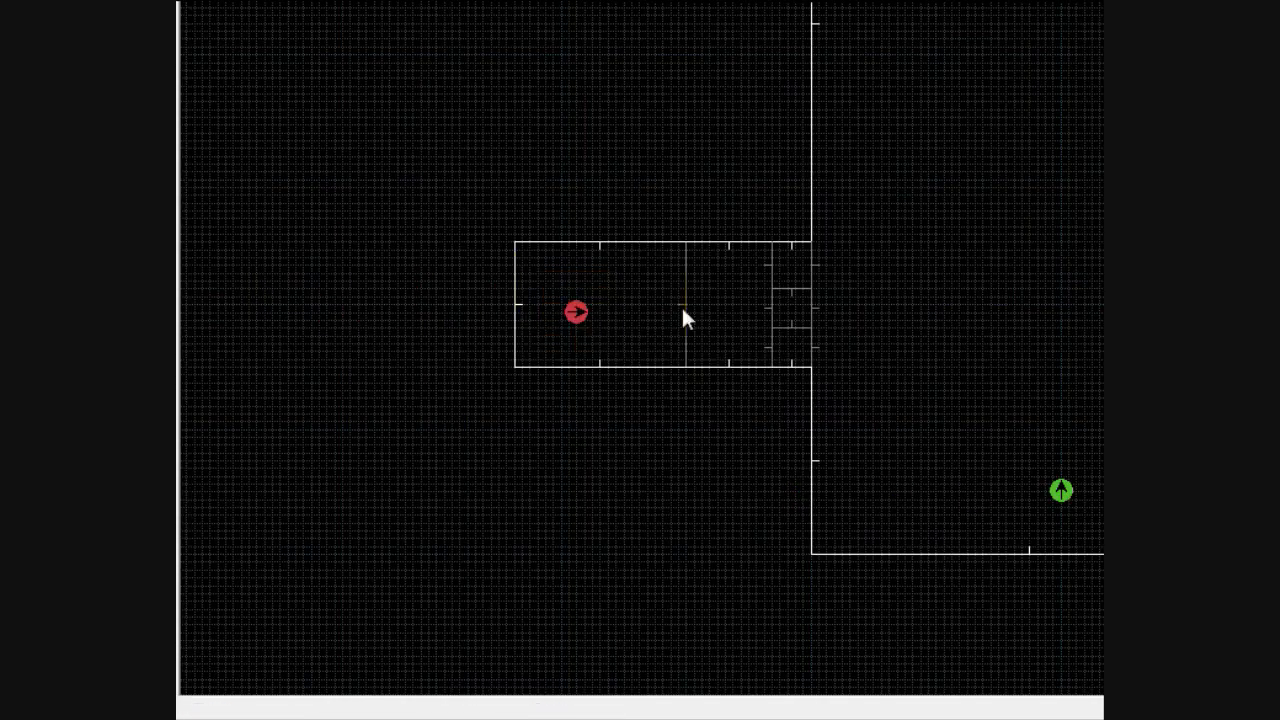
key("Right")
key("Right")
key("Right")
key("Right")
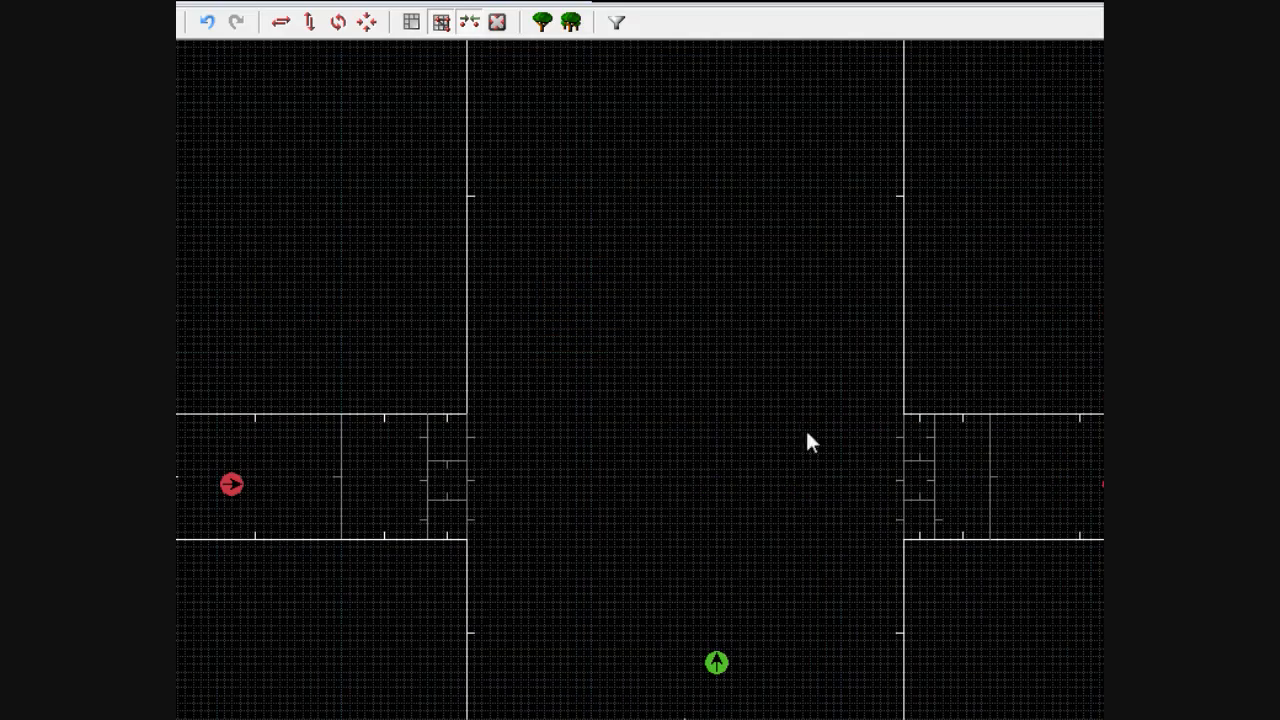
key("Right")
key("Right")
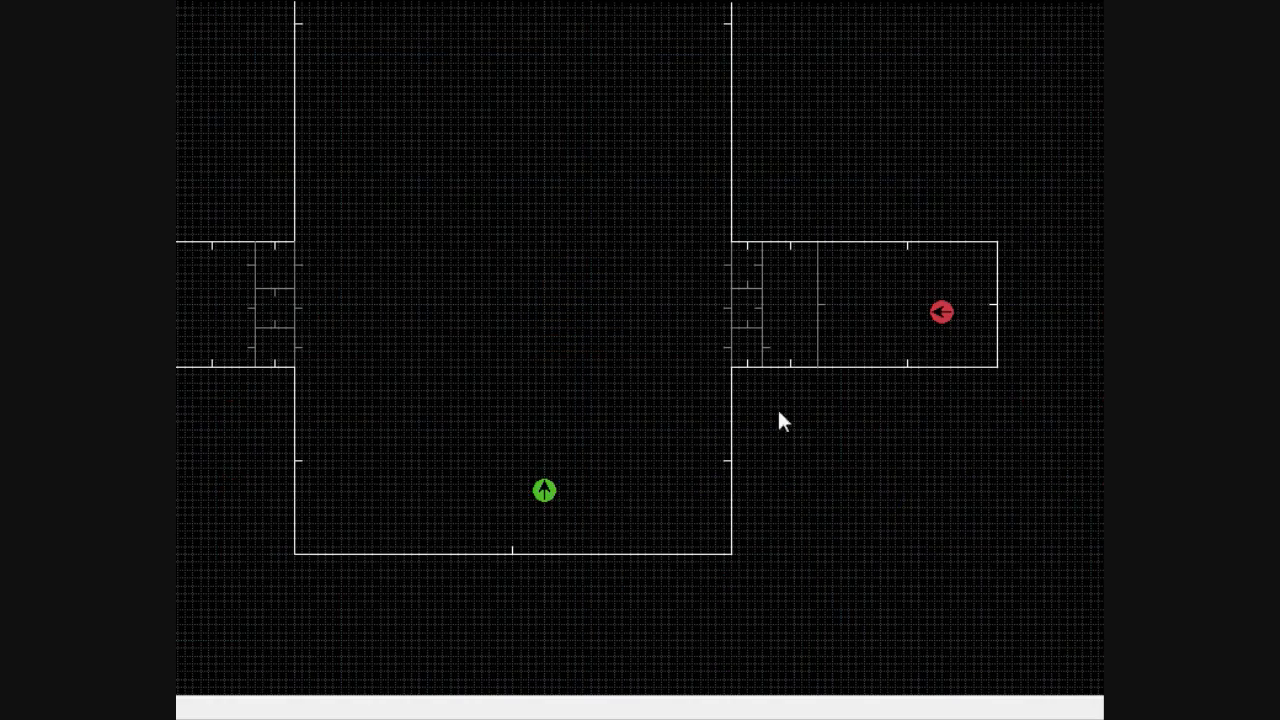
key("Left")
key("Left")
key("Left")
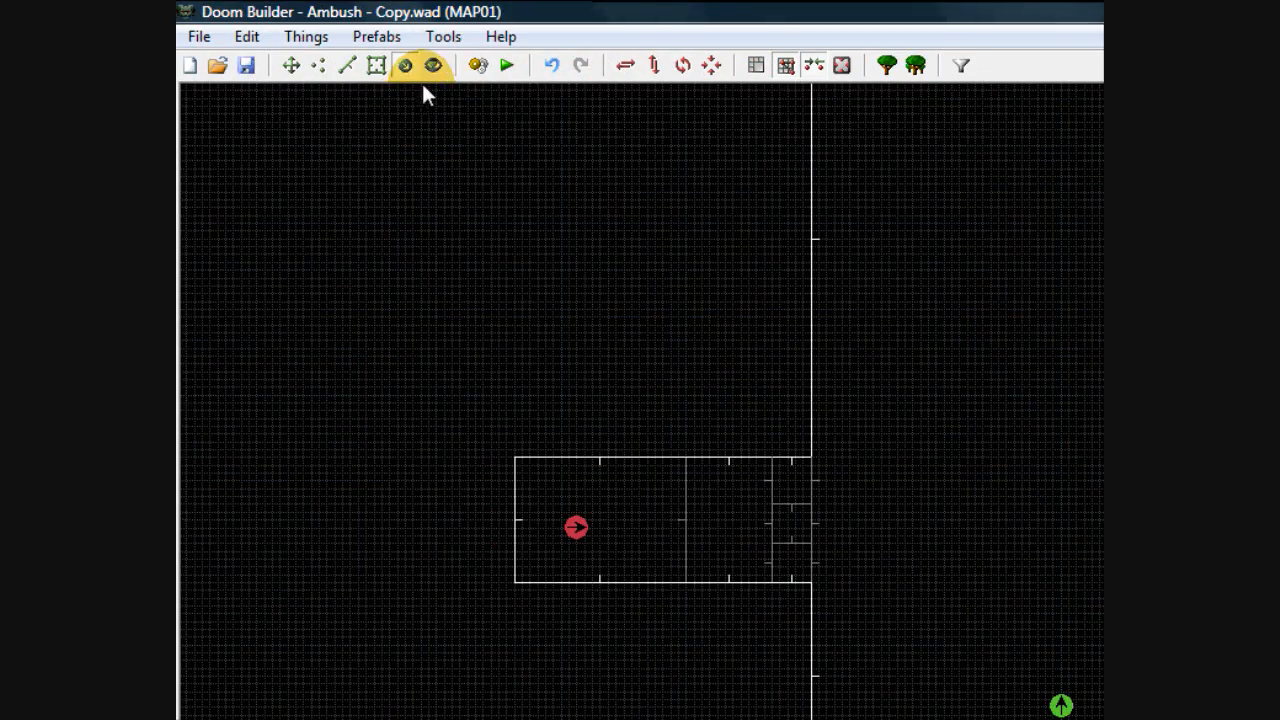
- Preview the map in 3D and walk through the room to look into the closets
left_click(434, 65)
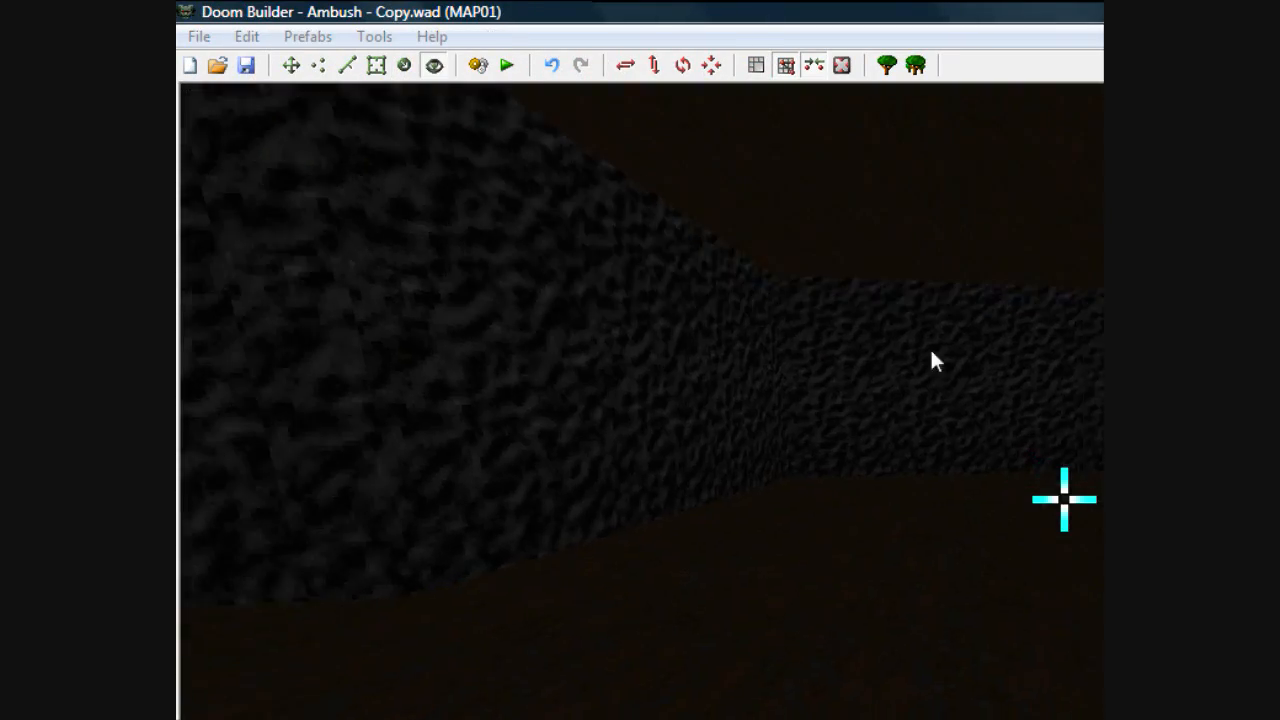
key("w")
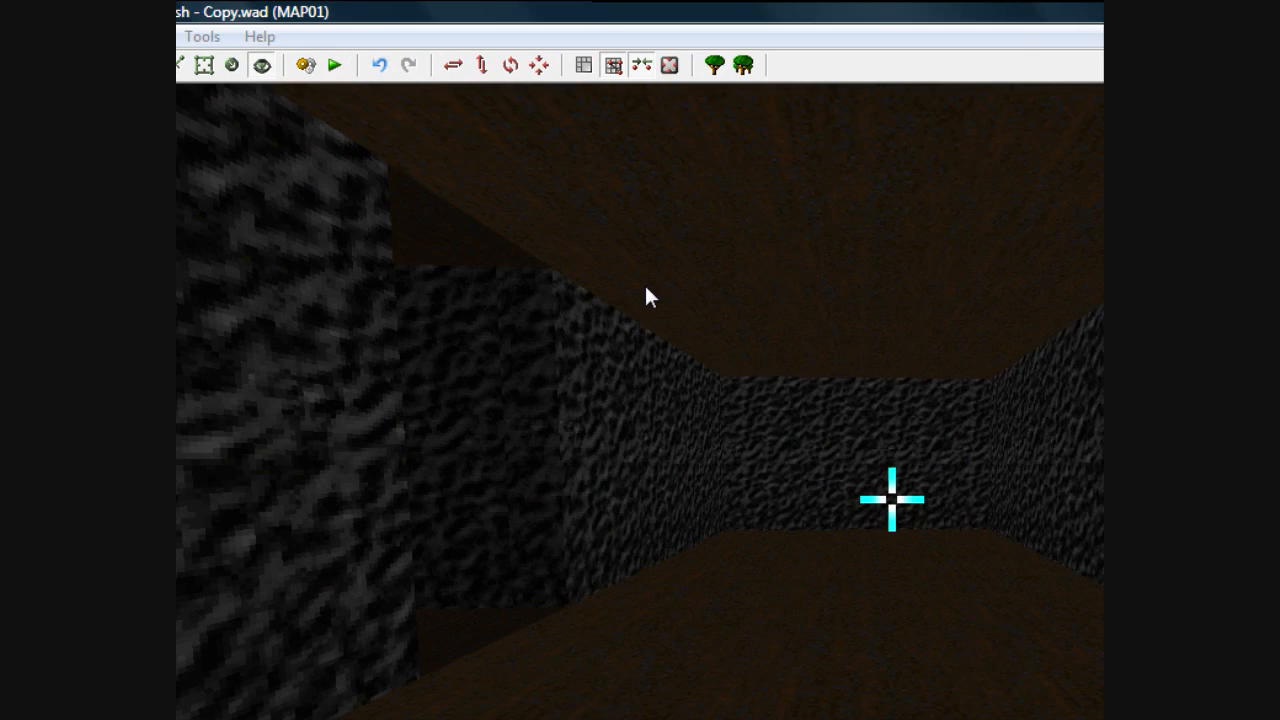
key("w")
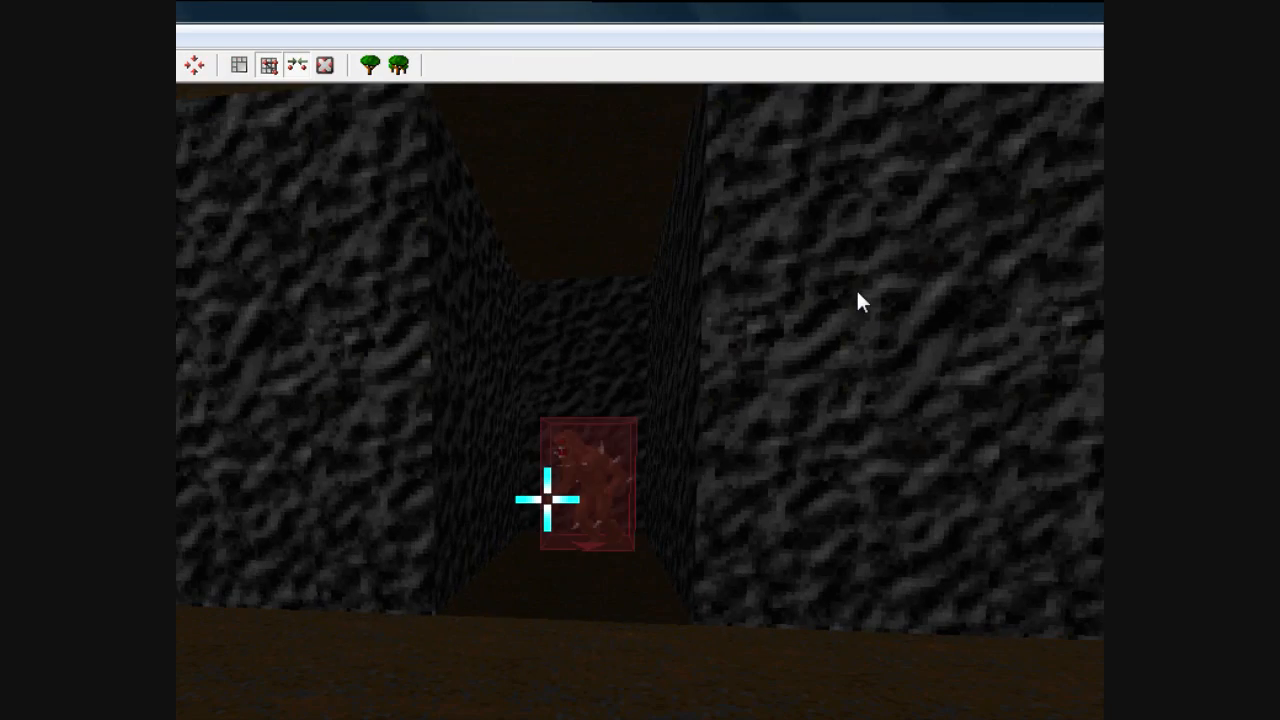
key("w")
key("Left")
key("w")
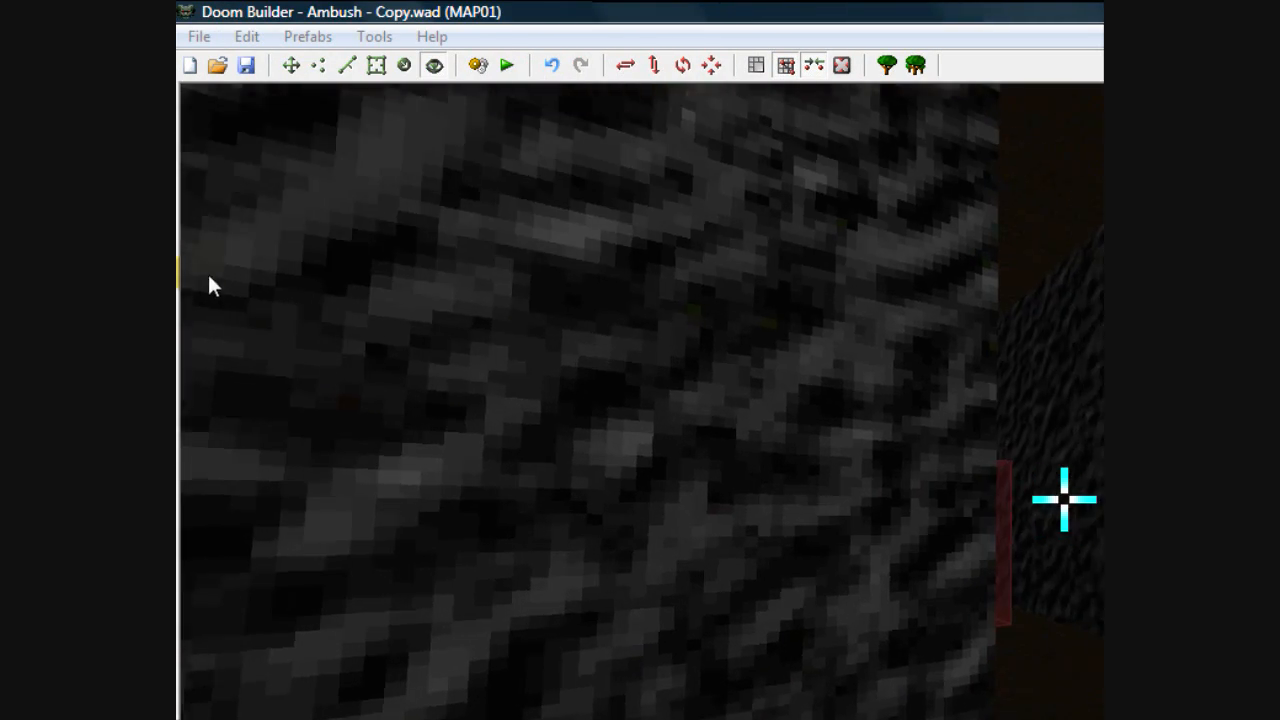
key("Left")
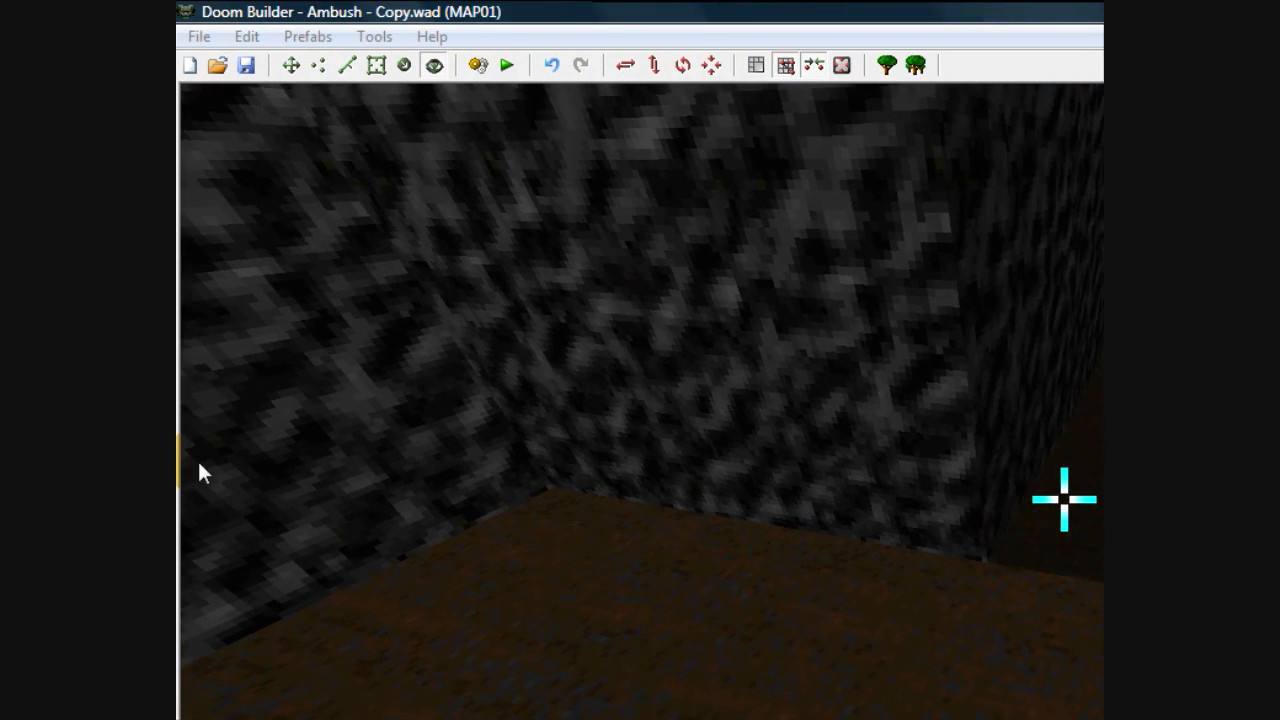
- Raise the floors of the two outer sectors in the first closet's opening up to the ceiling
key("w")
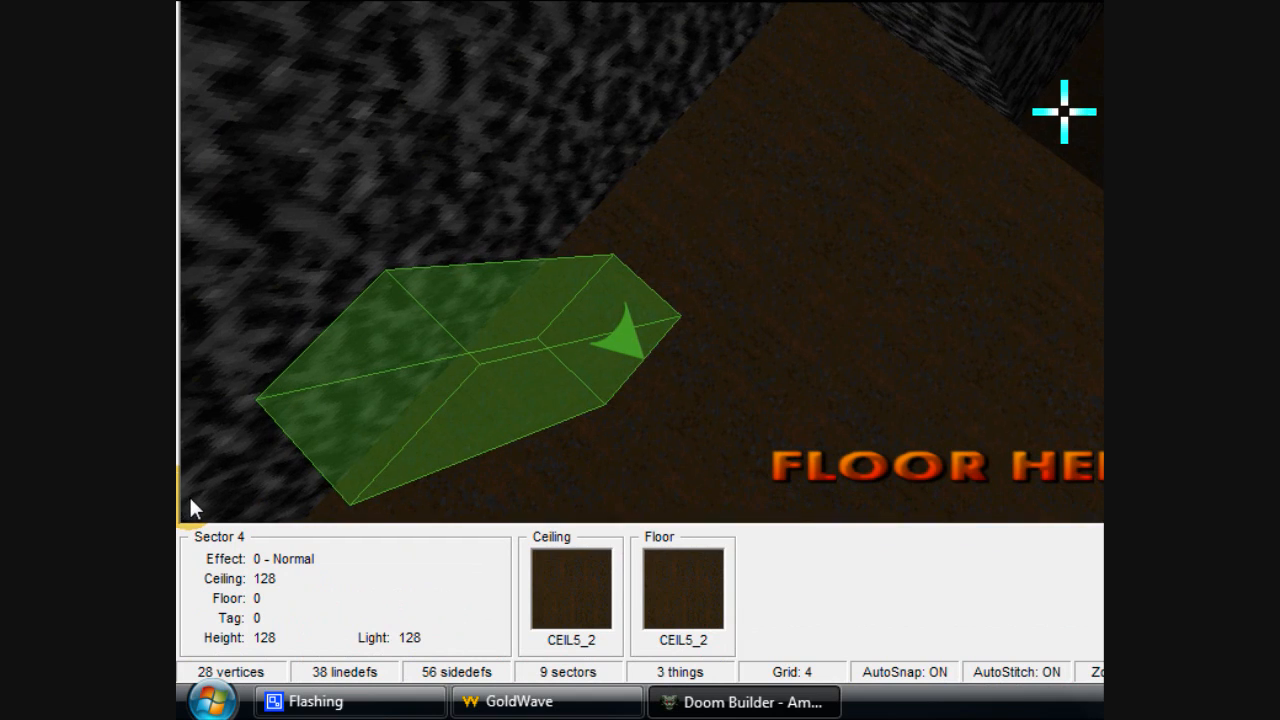
scroll(187, 486, "up", 9)
scroll(182, 460, "up", 6)
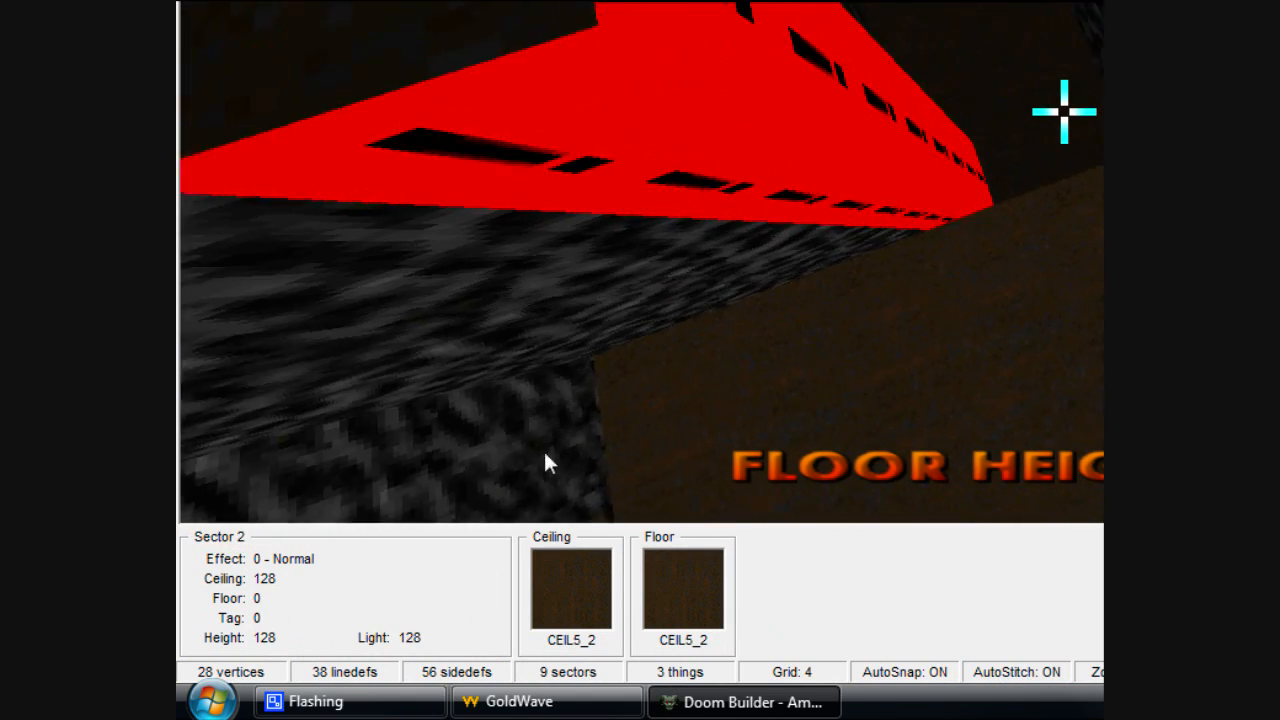
scroll(602, 455, "up", 3)
scroll(602, 450, "up", 11)
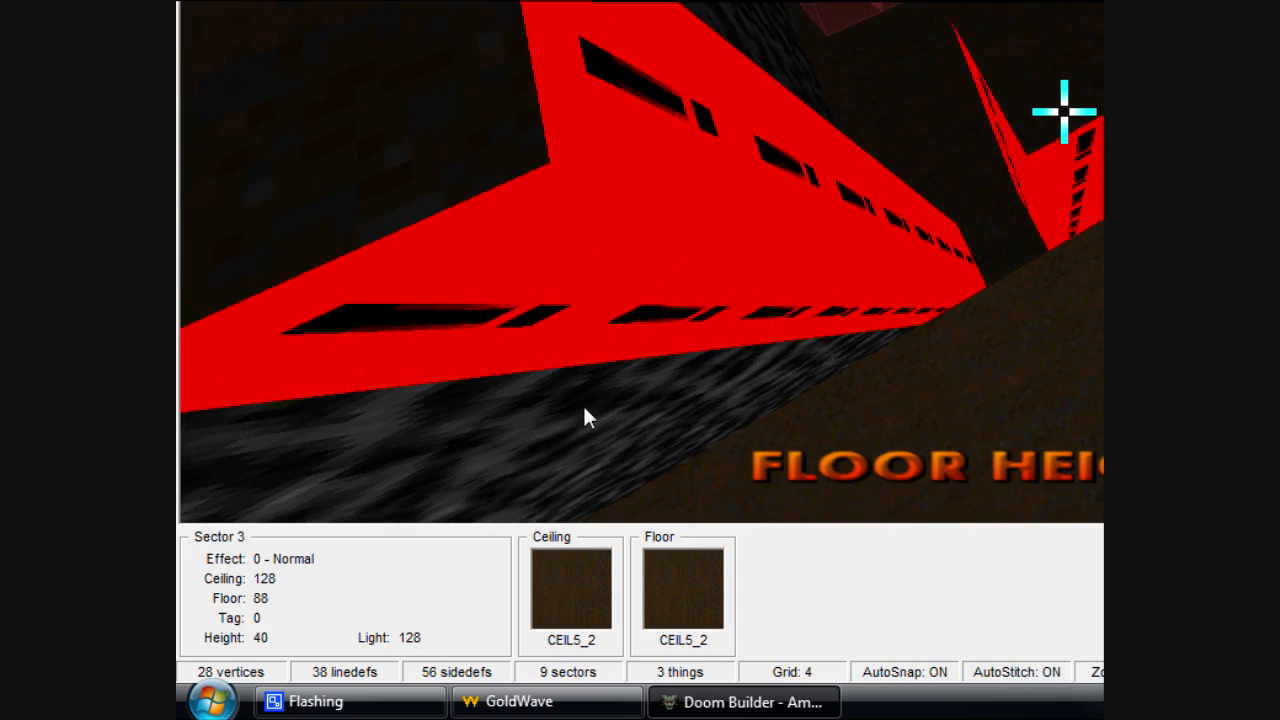
scroll(568, 310, "up", 1)
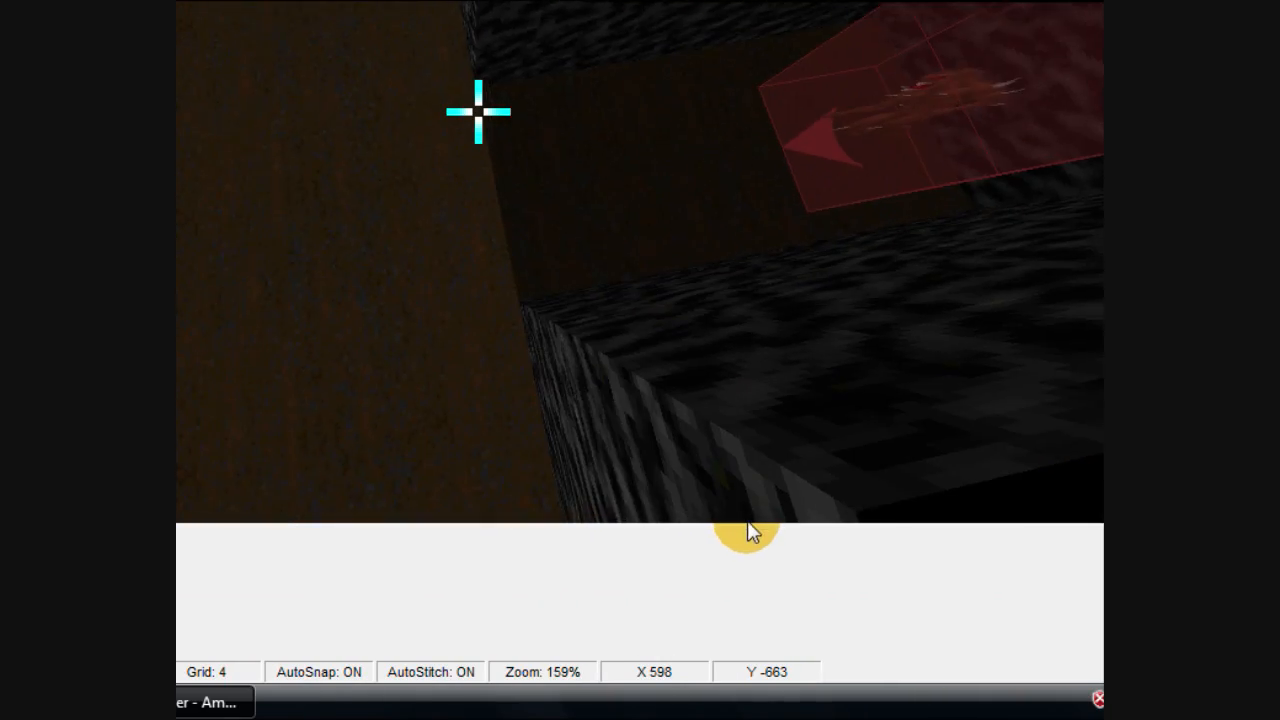
- Raise the floors of the two outer sectors in the second closet's opening to 128
scroll(783, 505, "up", 2)
scroll(788, 428, "up", 6)
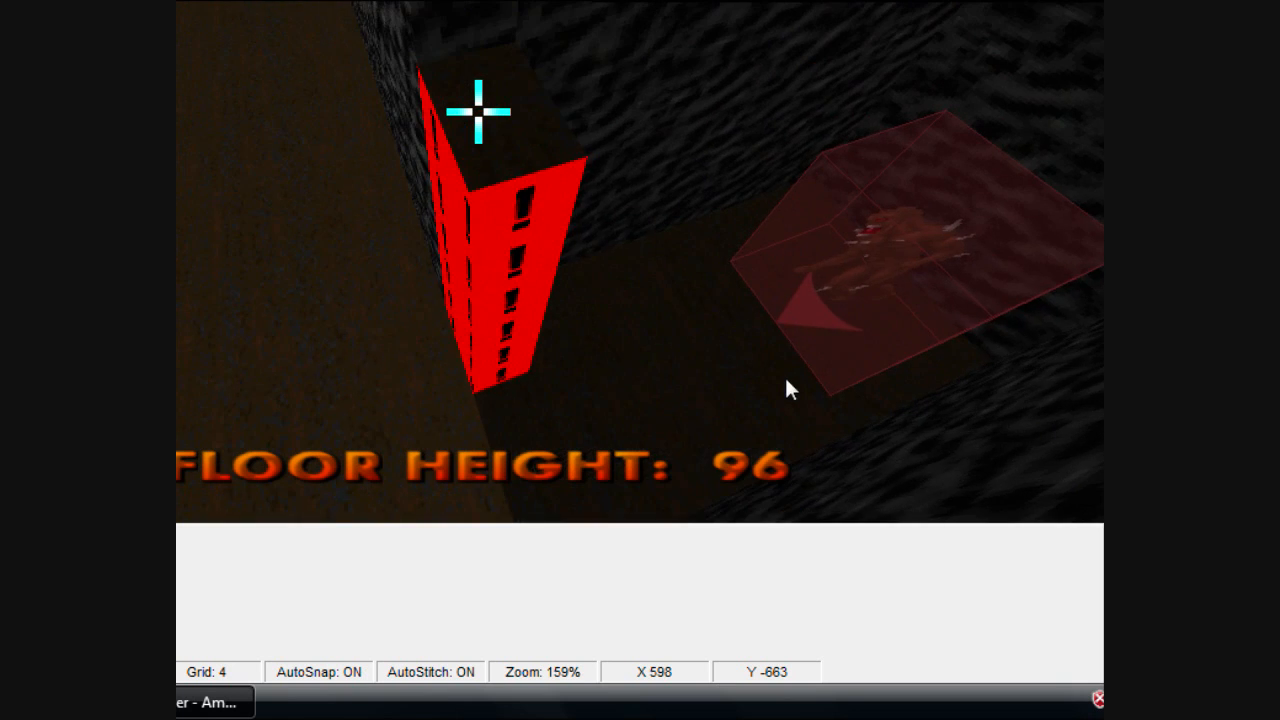
scroll(806, 277, "up", 1)
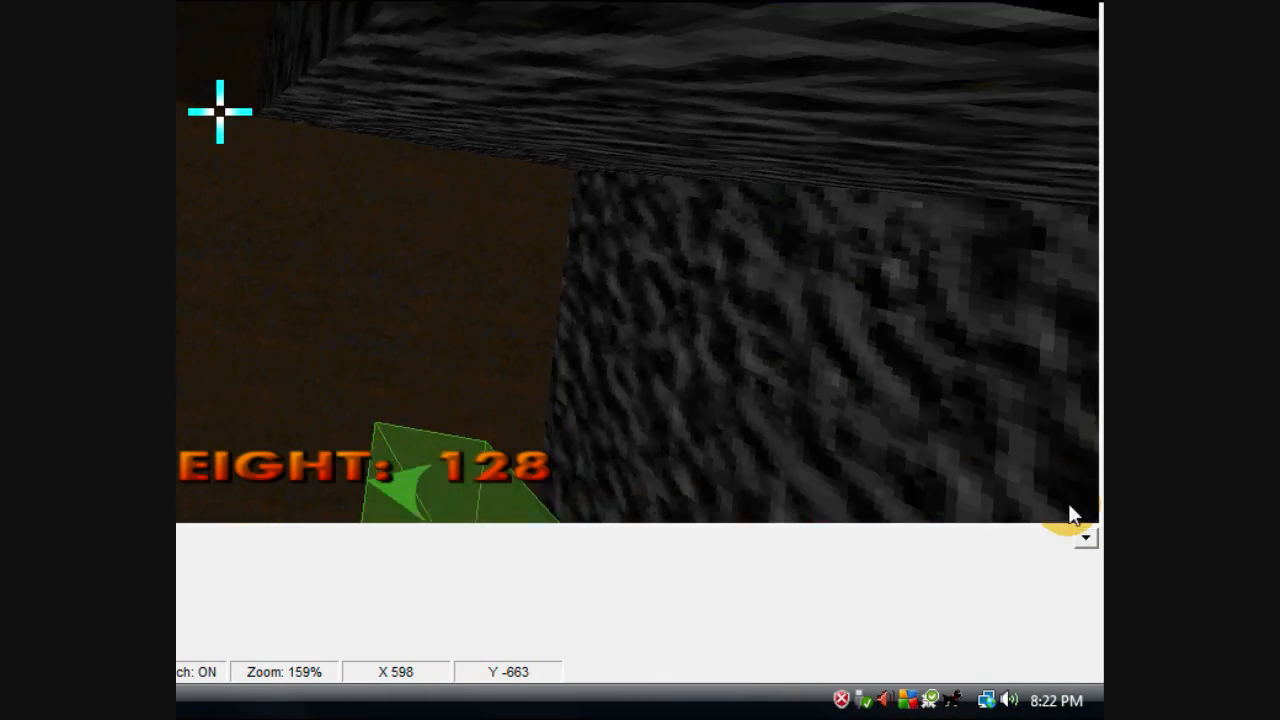
scroll(1071, 494, "down", 6)
scroll(1065, 480, "up", 12)
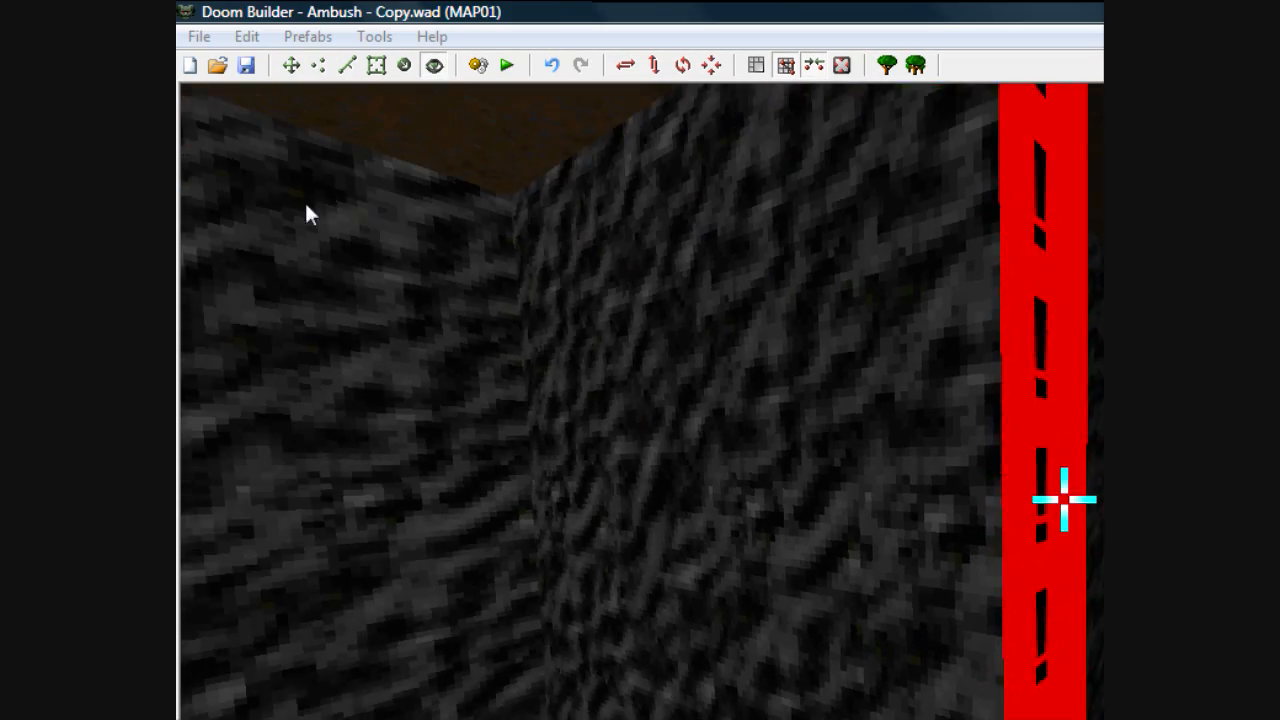
- Paste the dark rock wall texture onto the untextured faces of the raised sectors at both closet openings
key("Escape")
key("w")
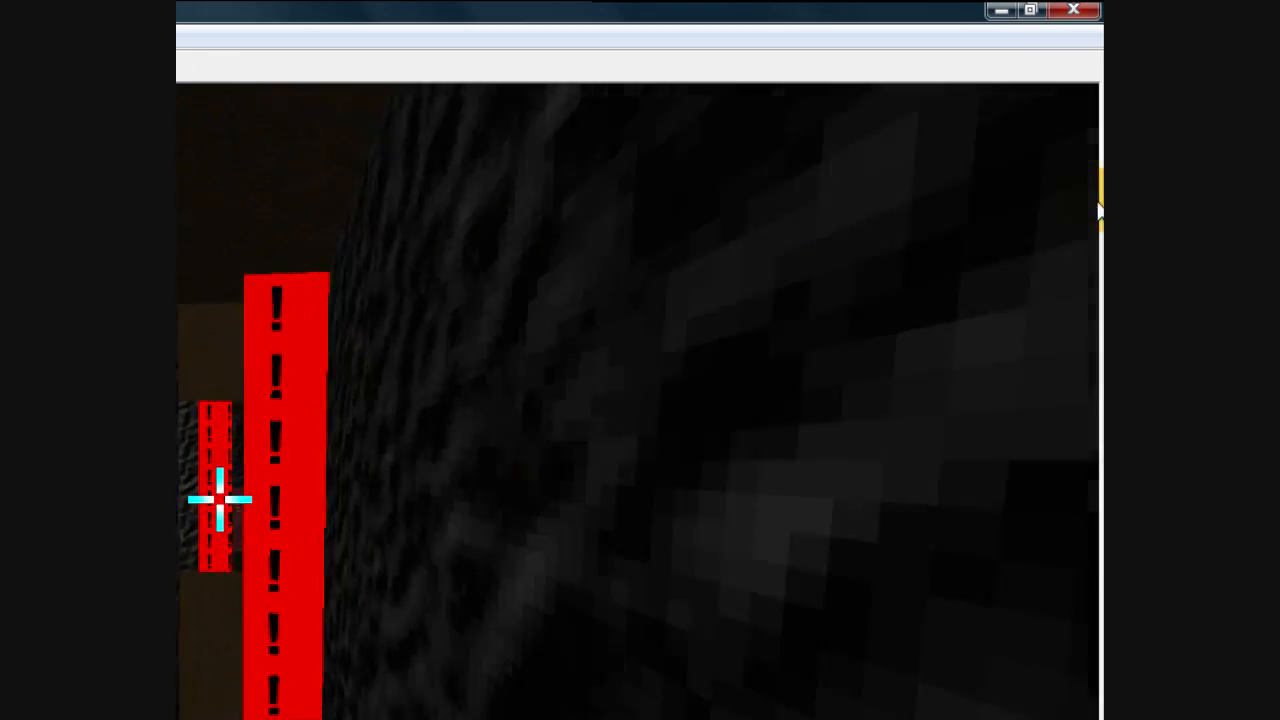
key("e")
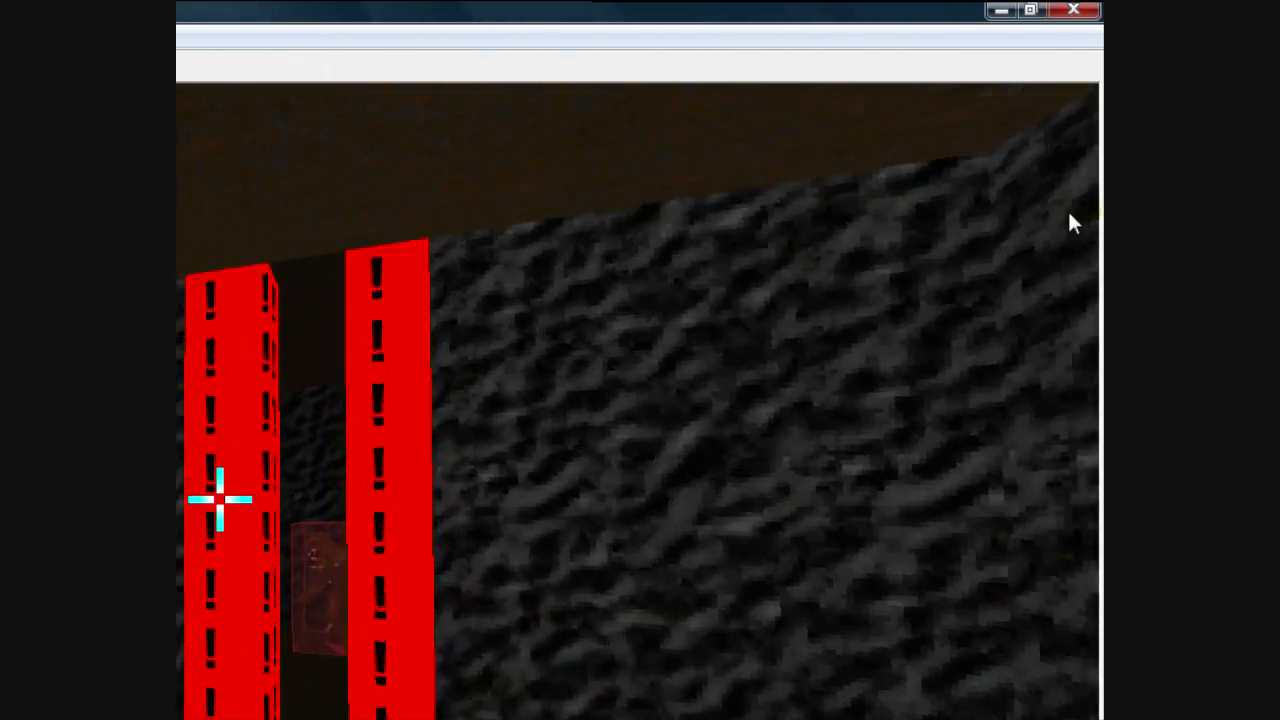
key("e")
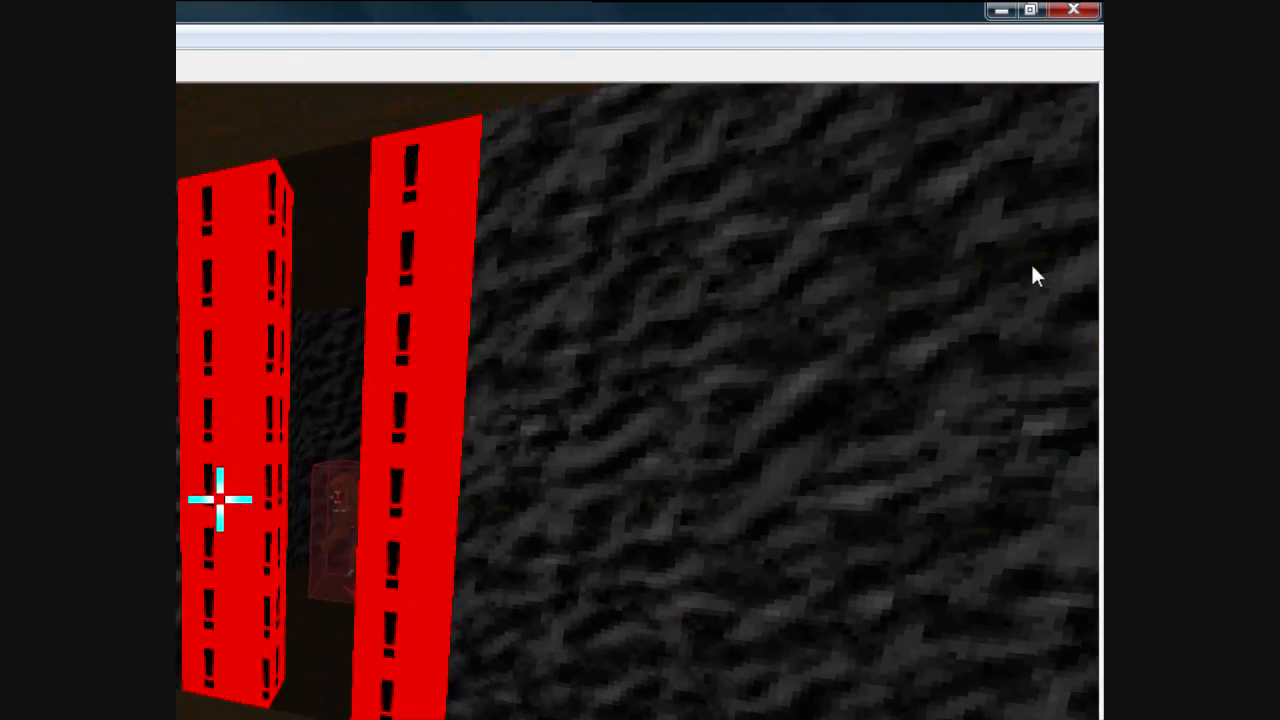
key("ctrl+v")
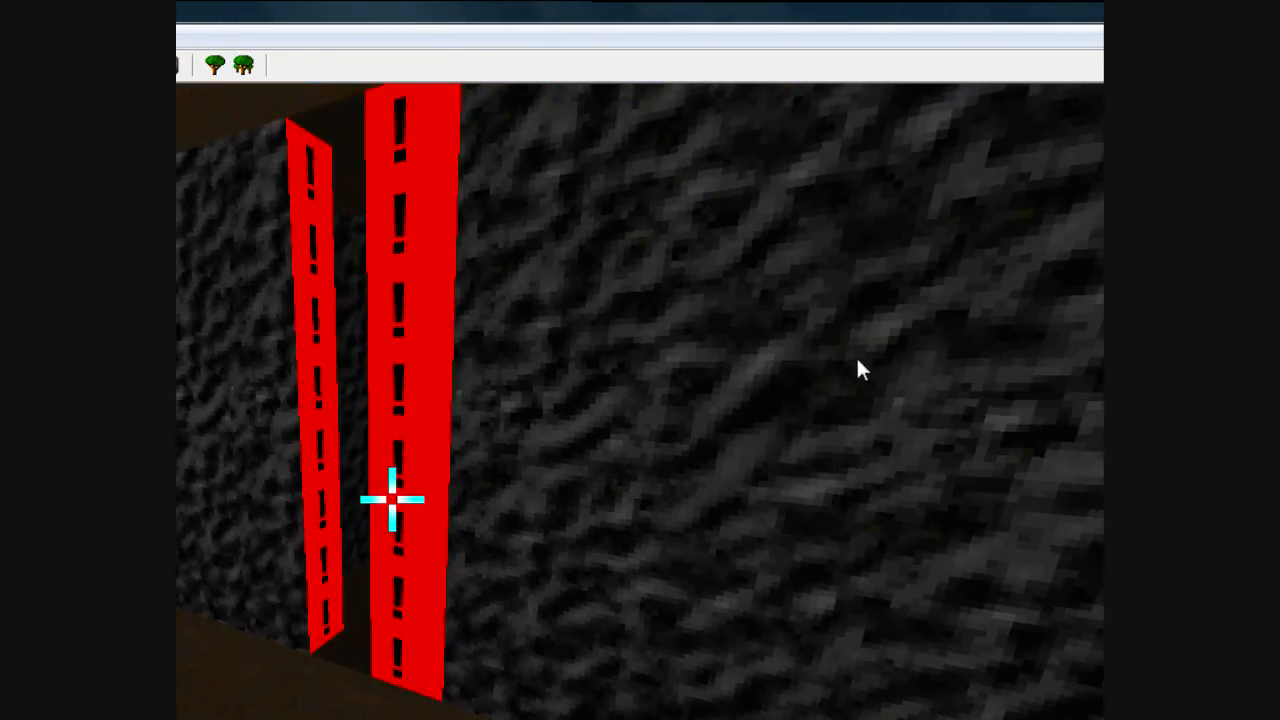
left_click(861, 348)
key("e")
key("ctrl+v")
key("e")
key("ctrl+v")
key("e")
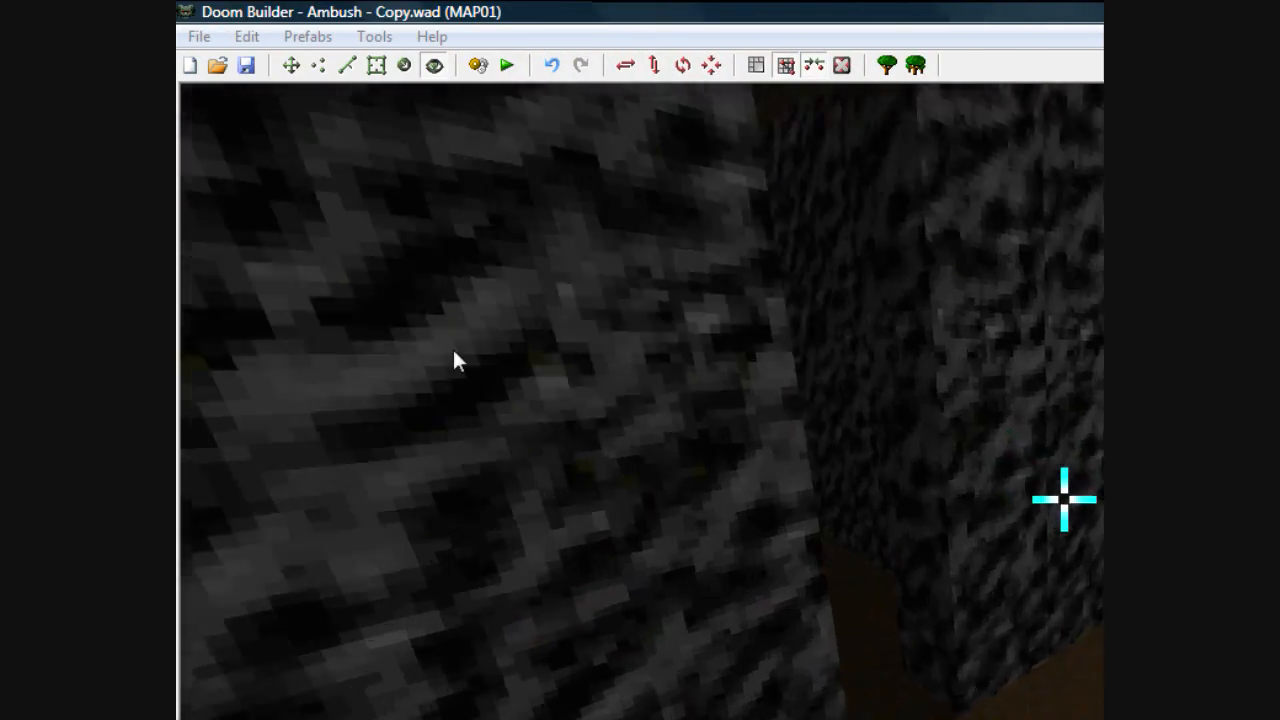
- Raise the floor of the middle sector in one closet's opening to about the height of the Imp's head
key("e")
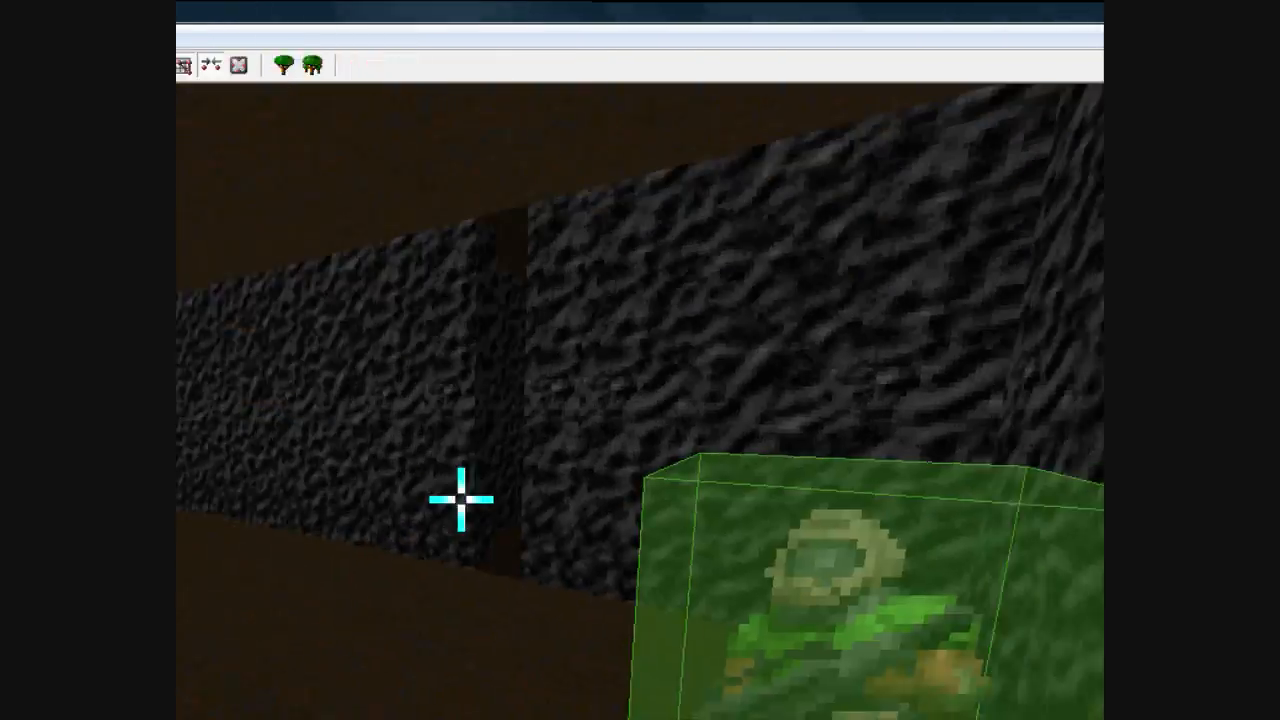
key("e")
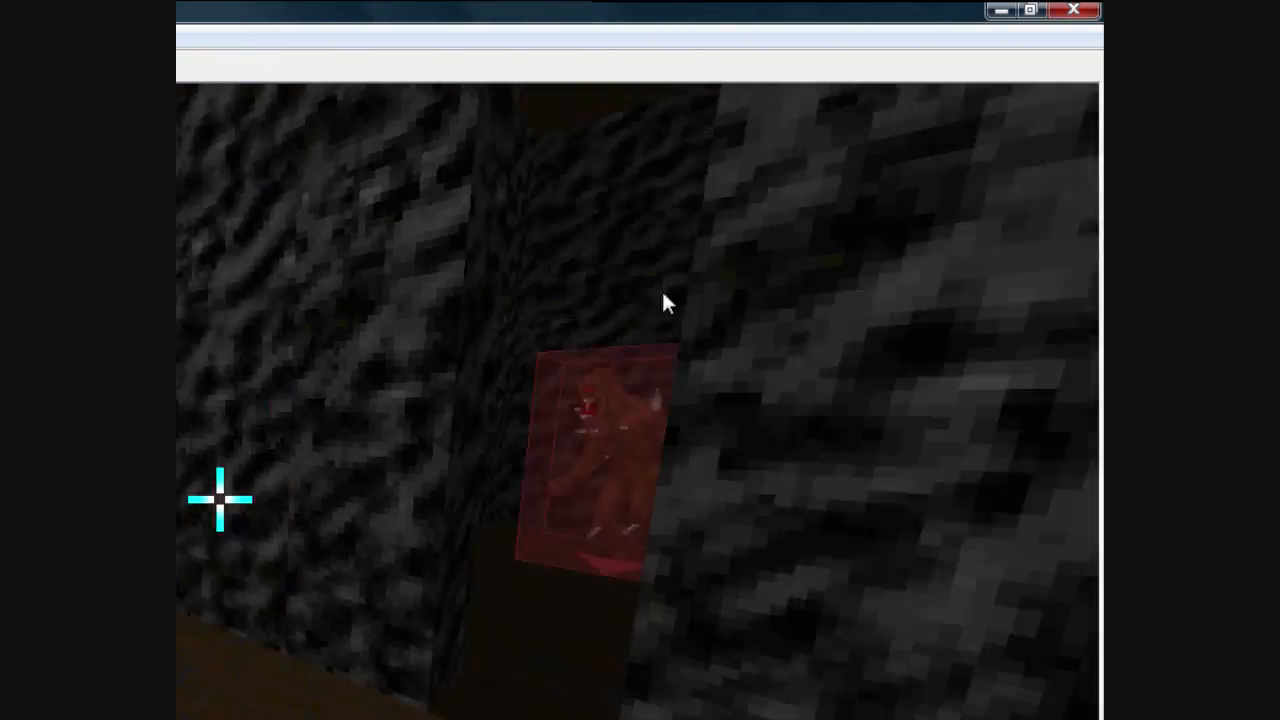
key("e")
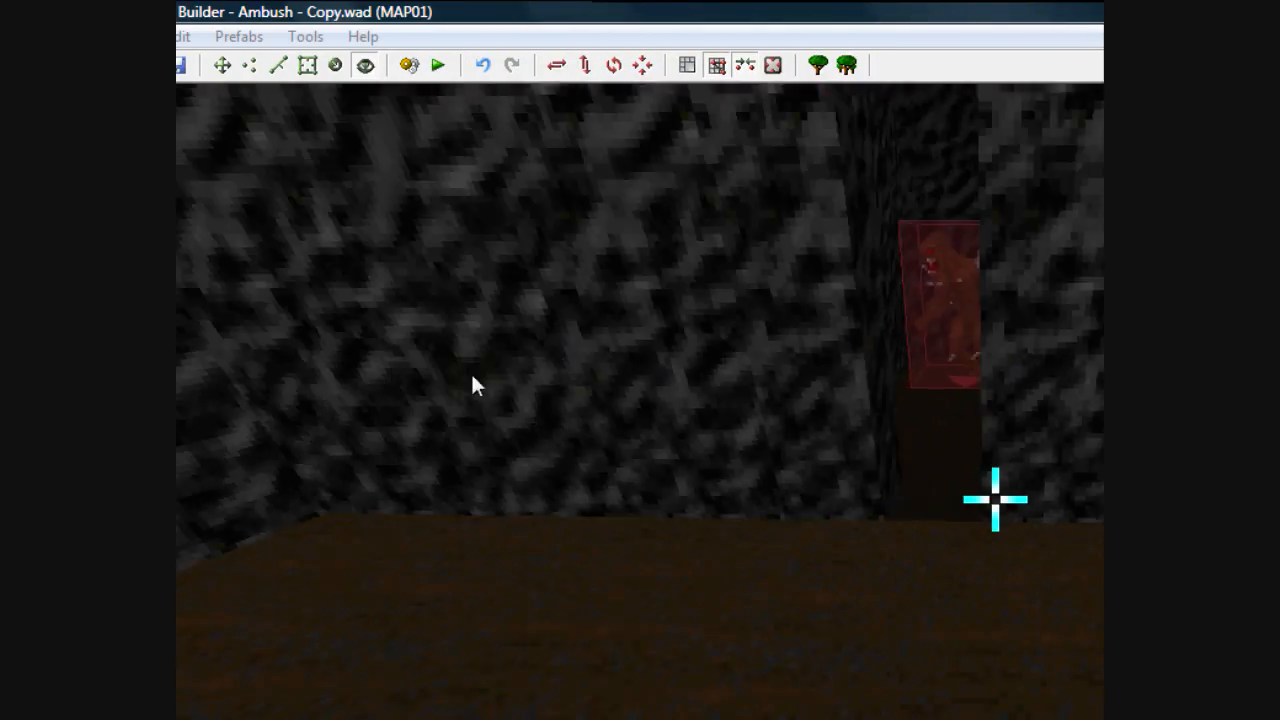
key("e")
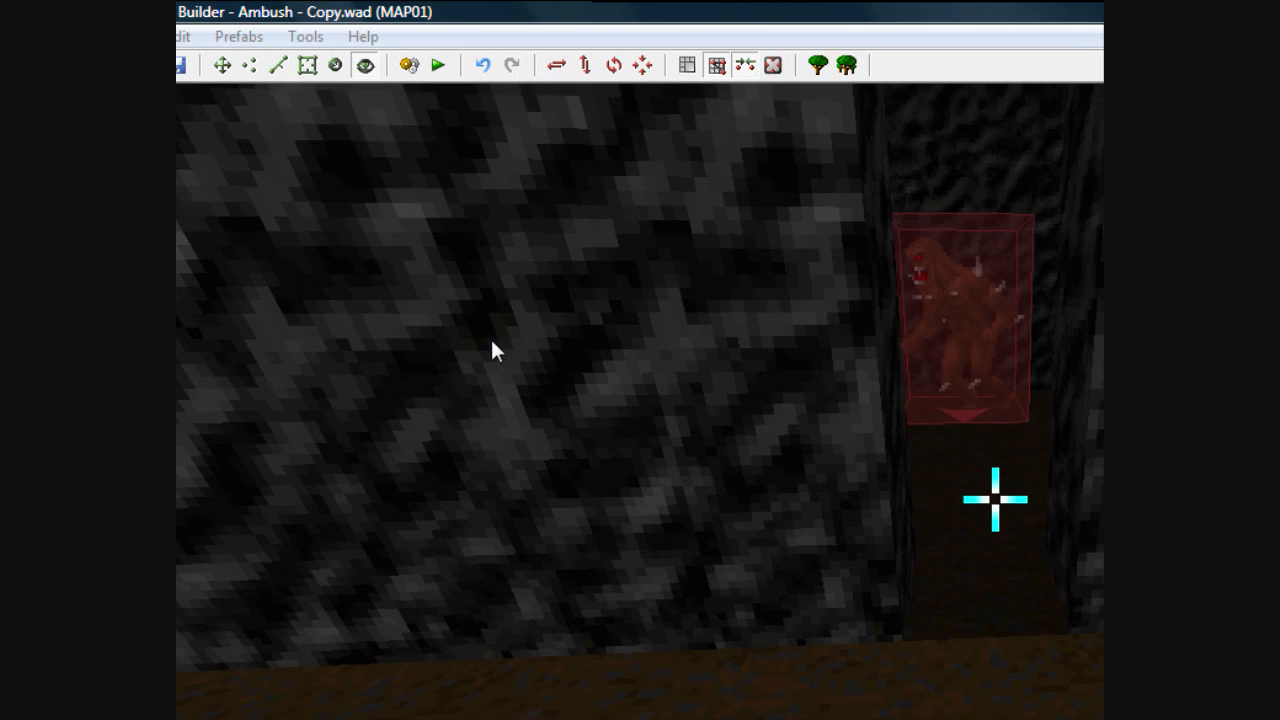
scroll(467, 390, "up", 11)
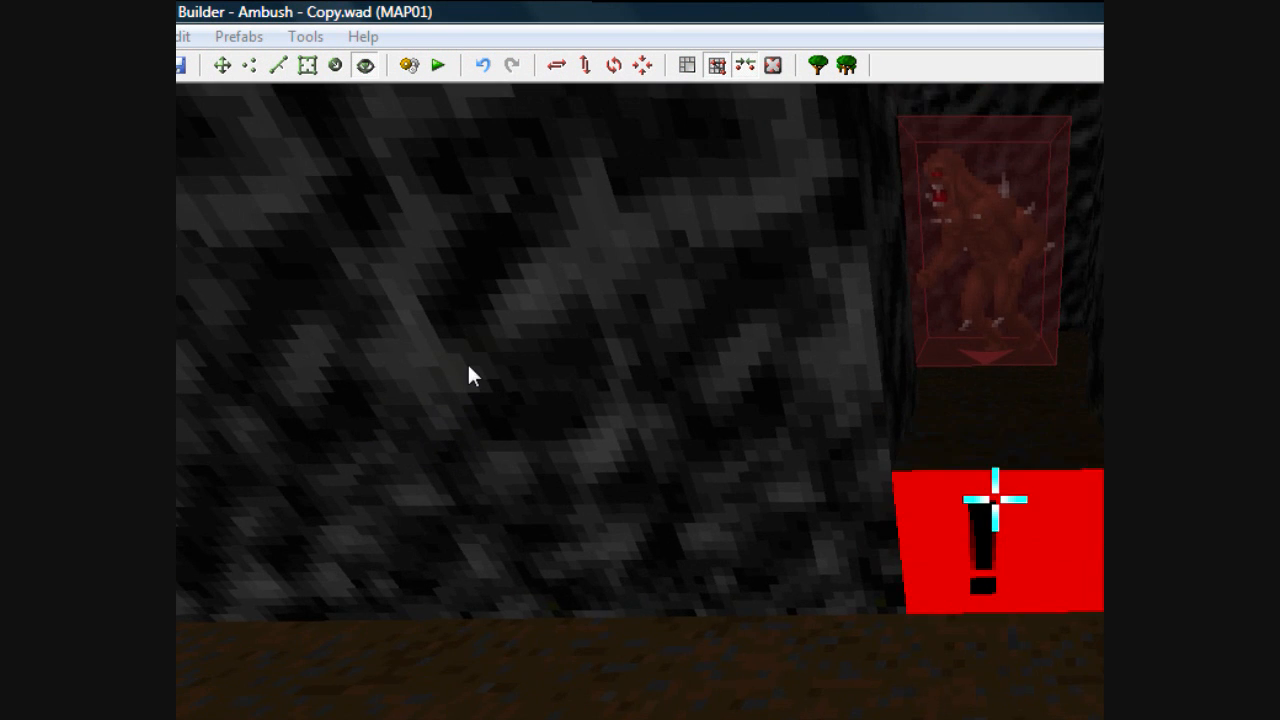
scroll(459, 280, "up", 4)
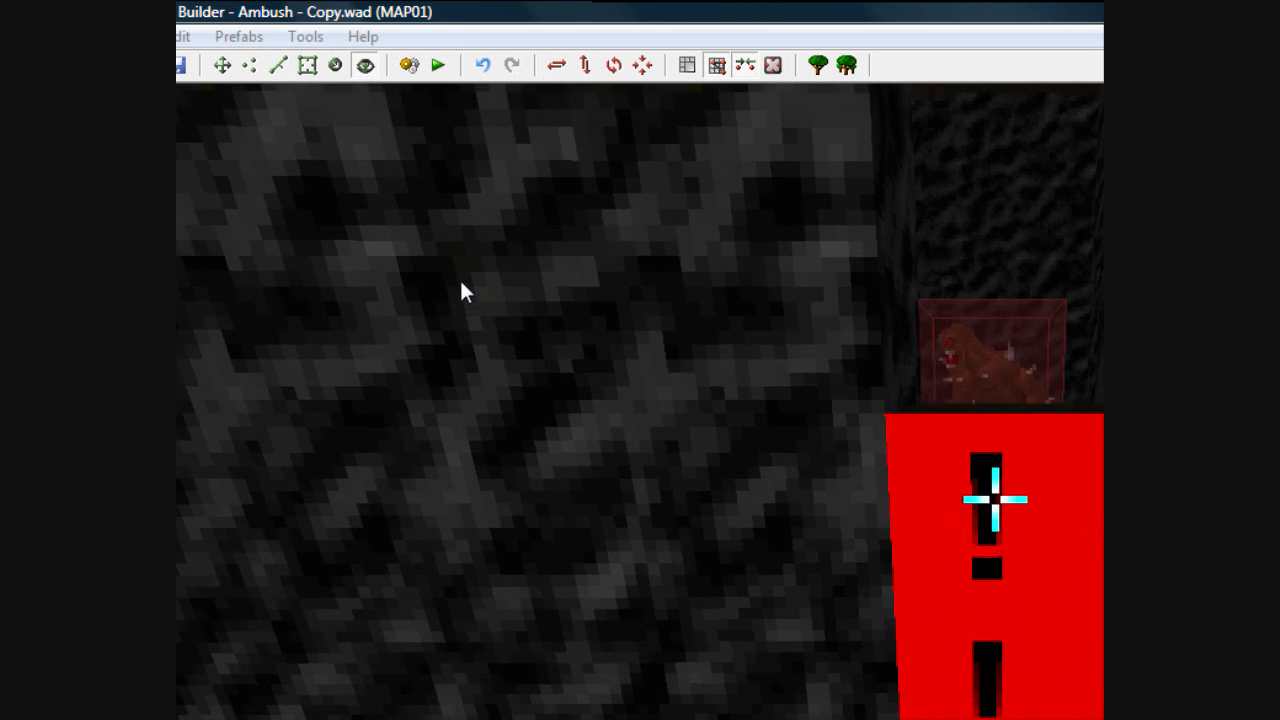
key("d")
key("e")
scroll(450, 258, "up", 3)
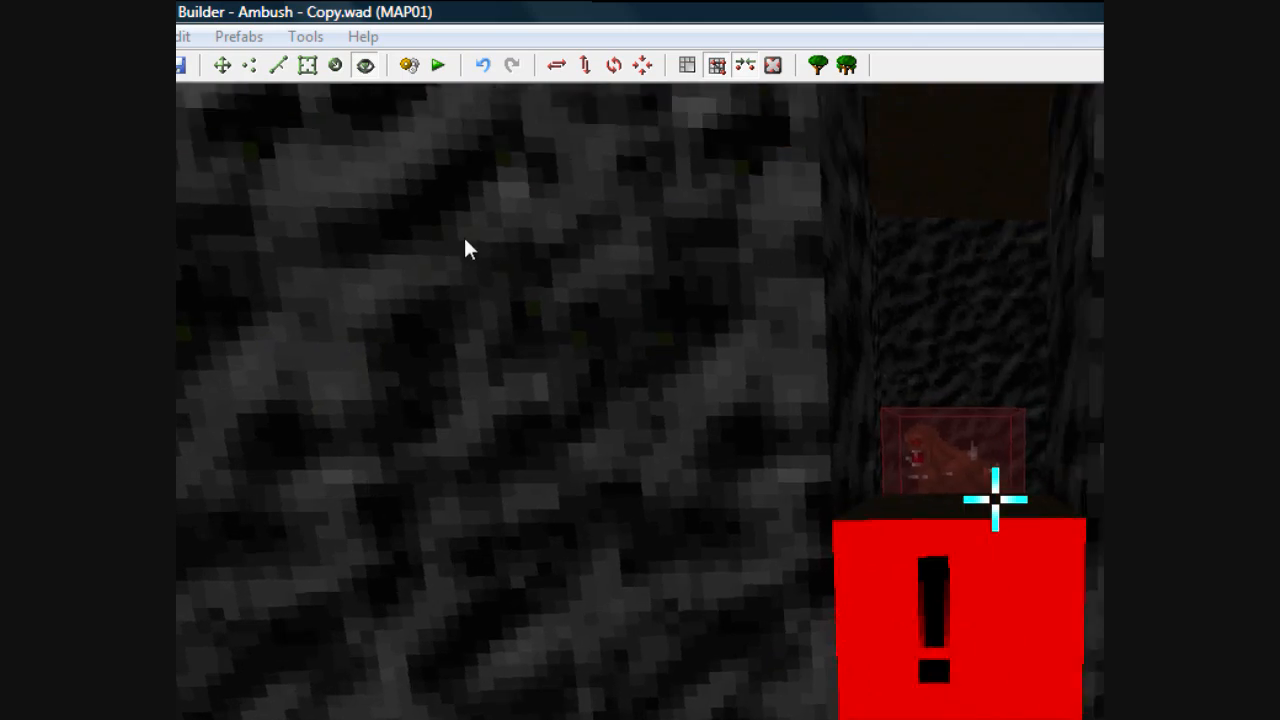
key("d")
key("e")
key("d")
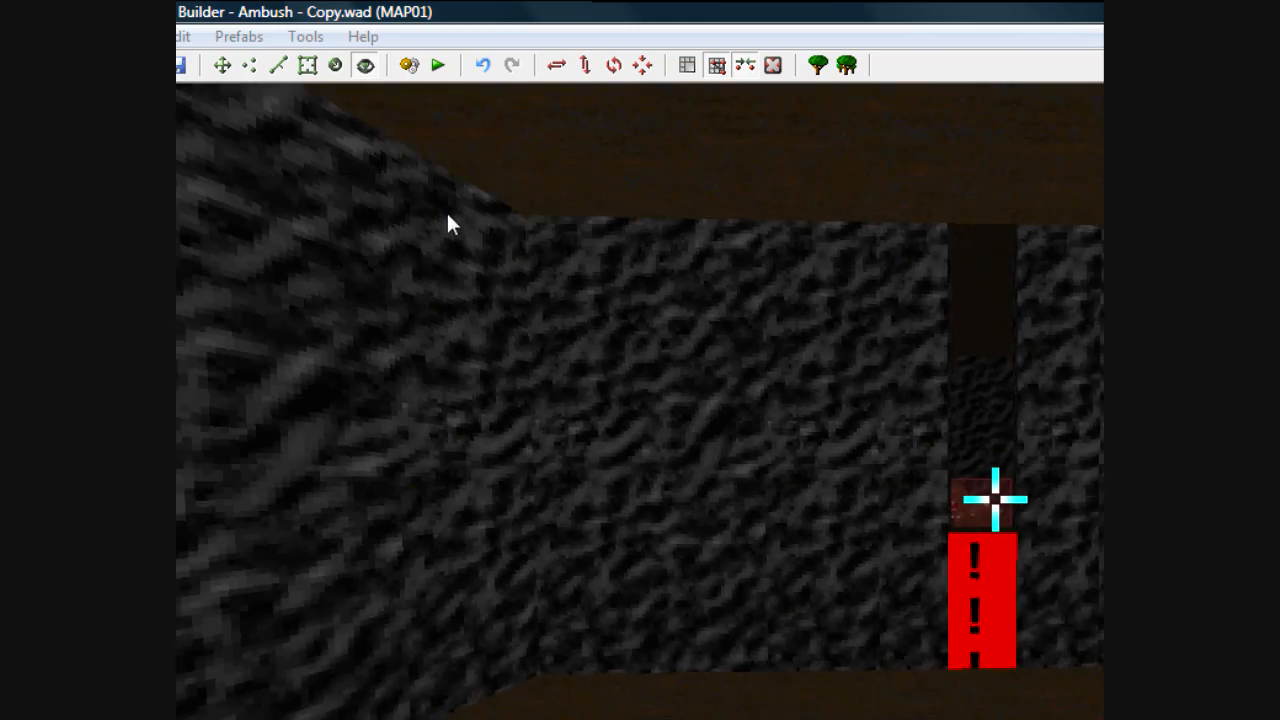
- Lower the ceiling of the same middle sector until only a narrow slit in front of the Imp remains
key("e")
key("d")
key("e")
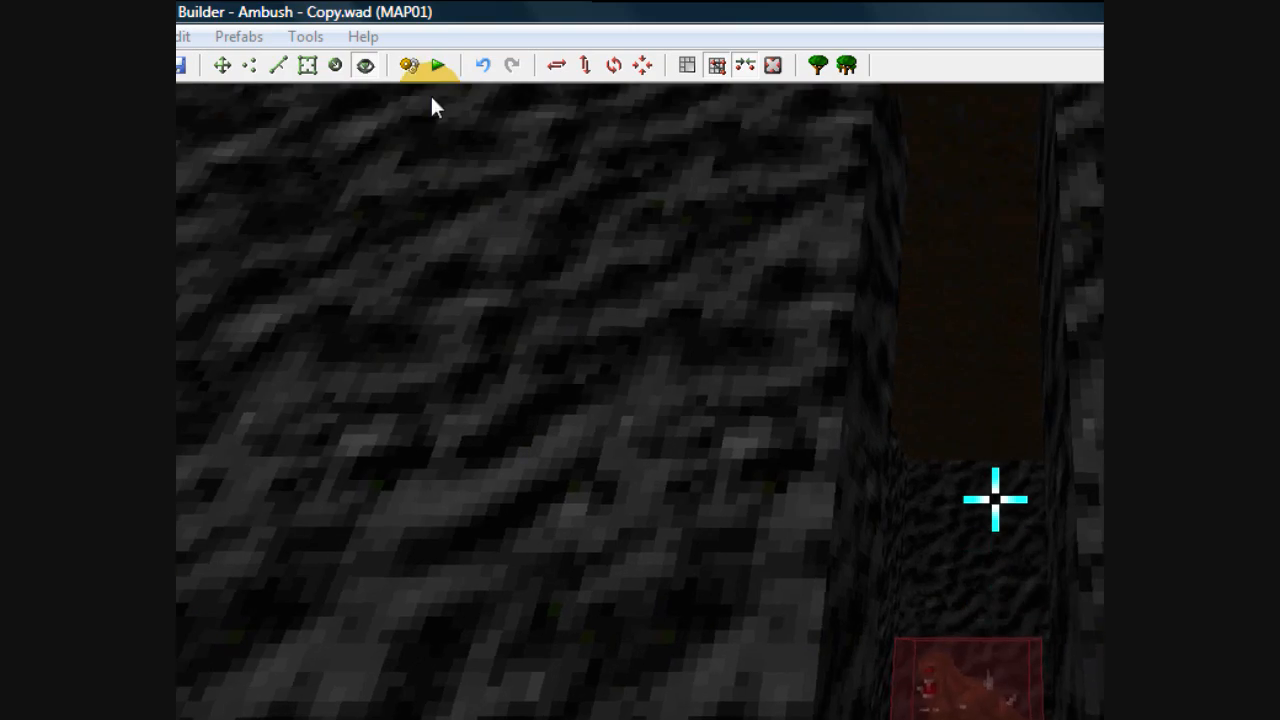
scroll(395, 84, "down", 1)
scroll(465, 86, "down", 4)
key("e")
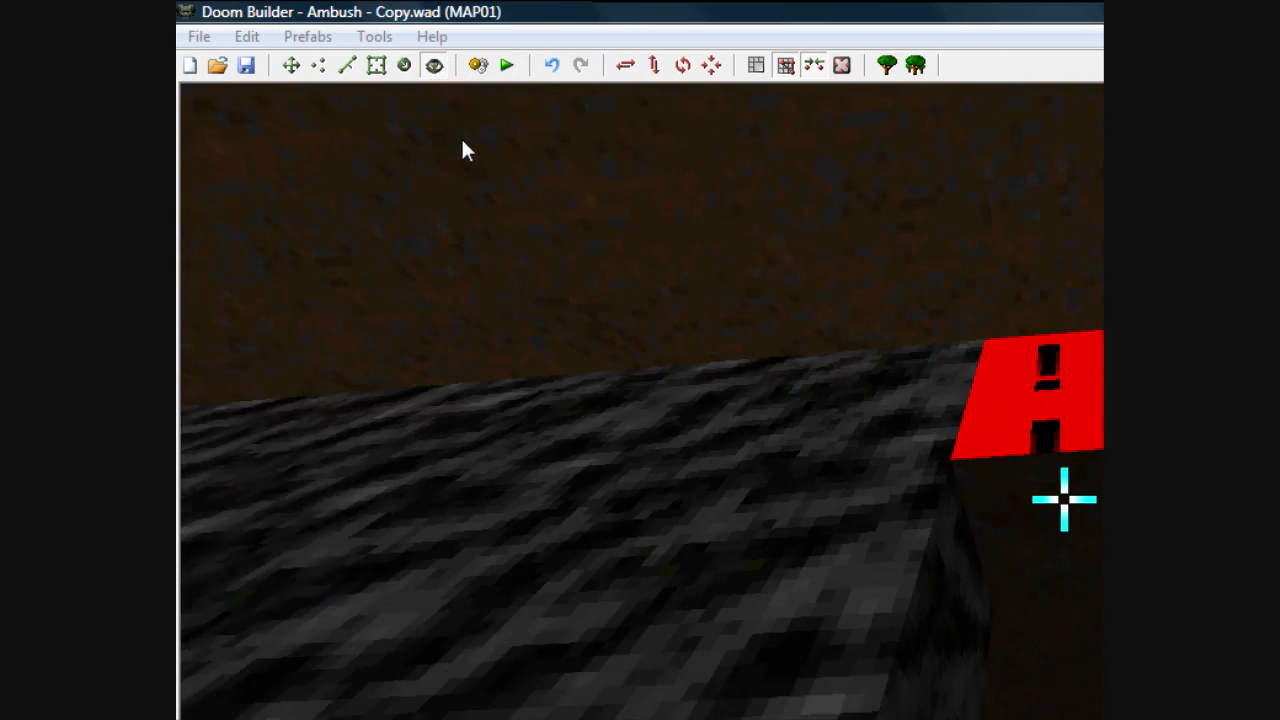
key("d")
scroll(466, 168, "down", 2)
key("d")
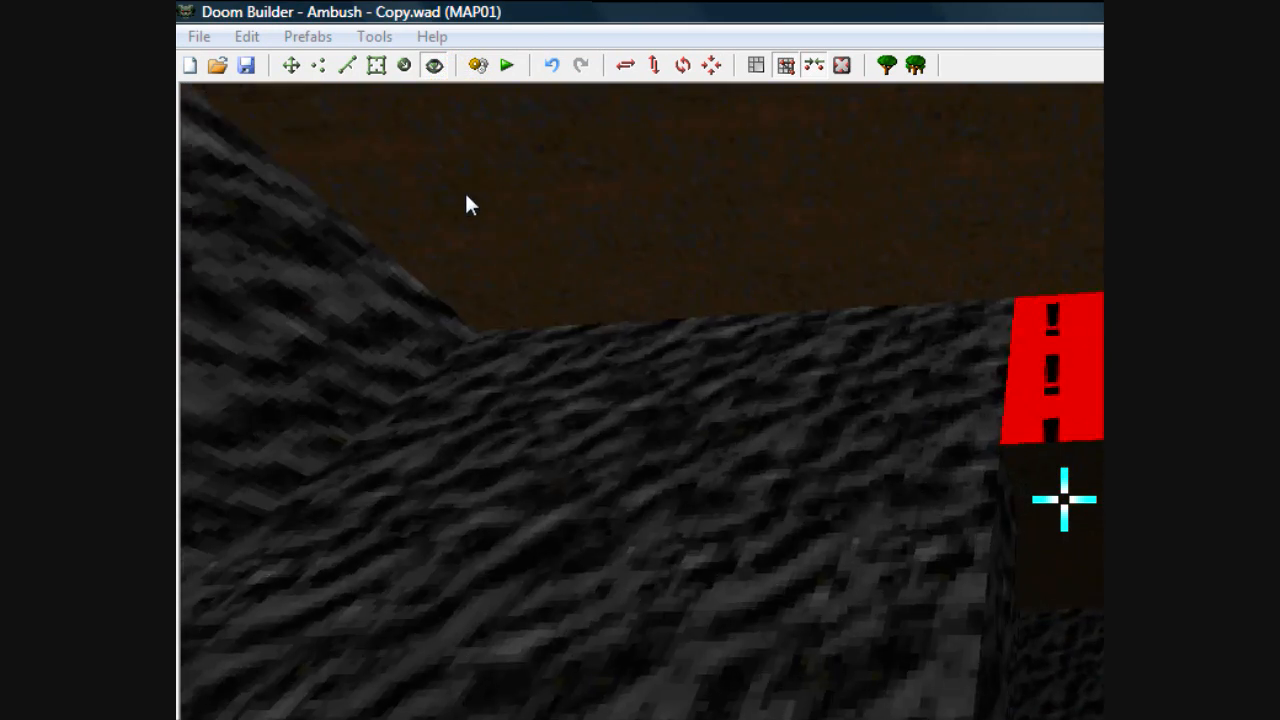
scroll(472, 168, "down", 1)
scroll(472, 172, "down", 1)
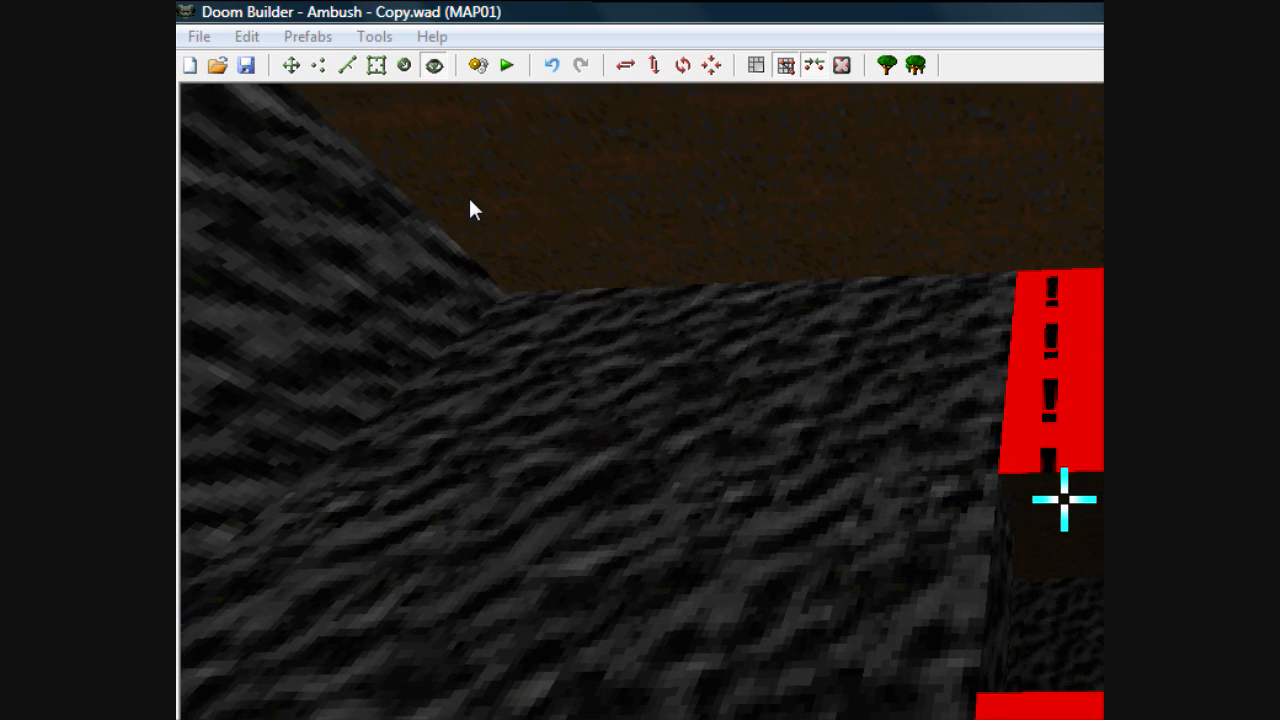
key("e")
scroll(470, 245, "down", 1)
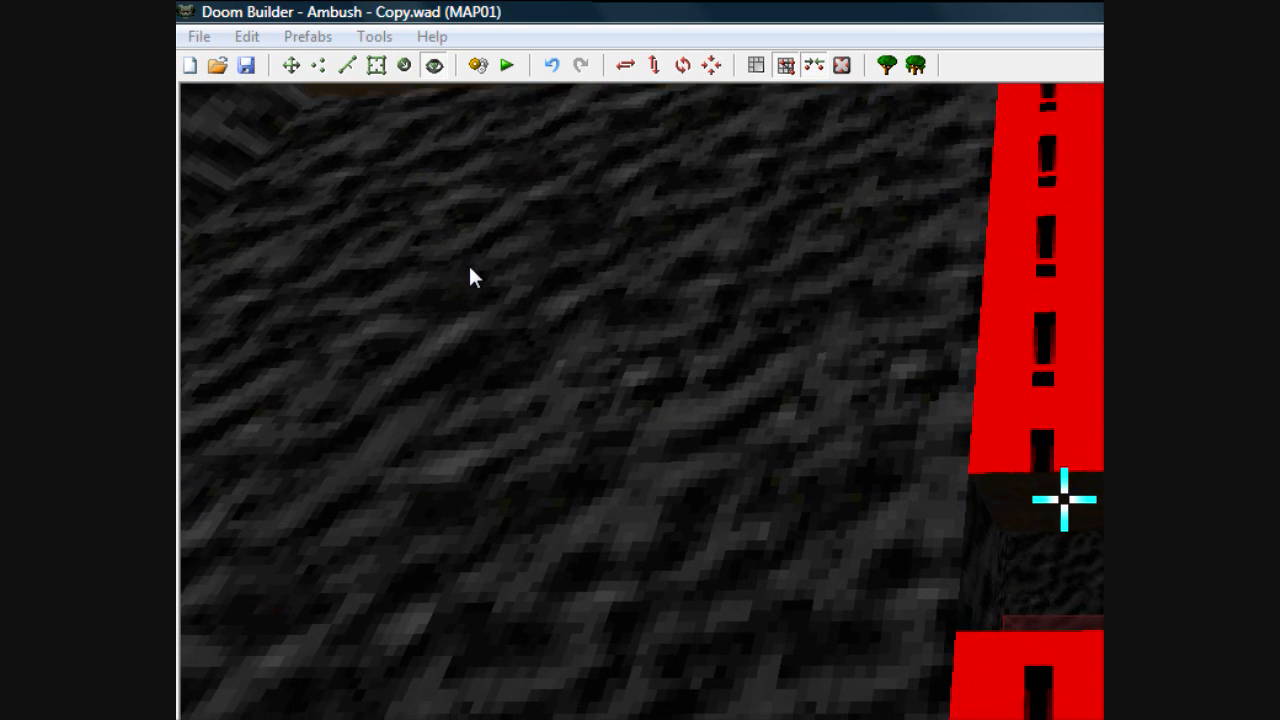
scroll(470, 269, "down", 1)
- Examine the slit and the Imp behind it from close up and from across the room
key("e")
key("d")
key("e")
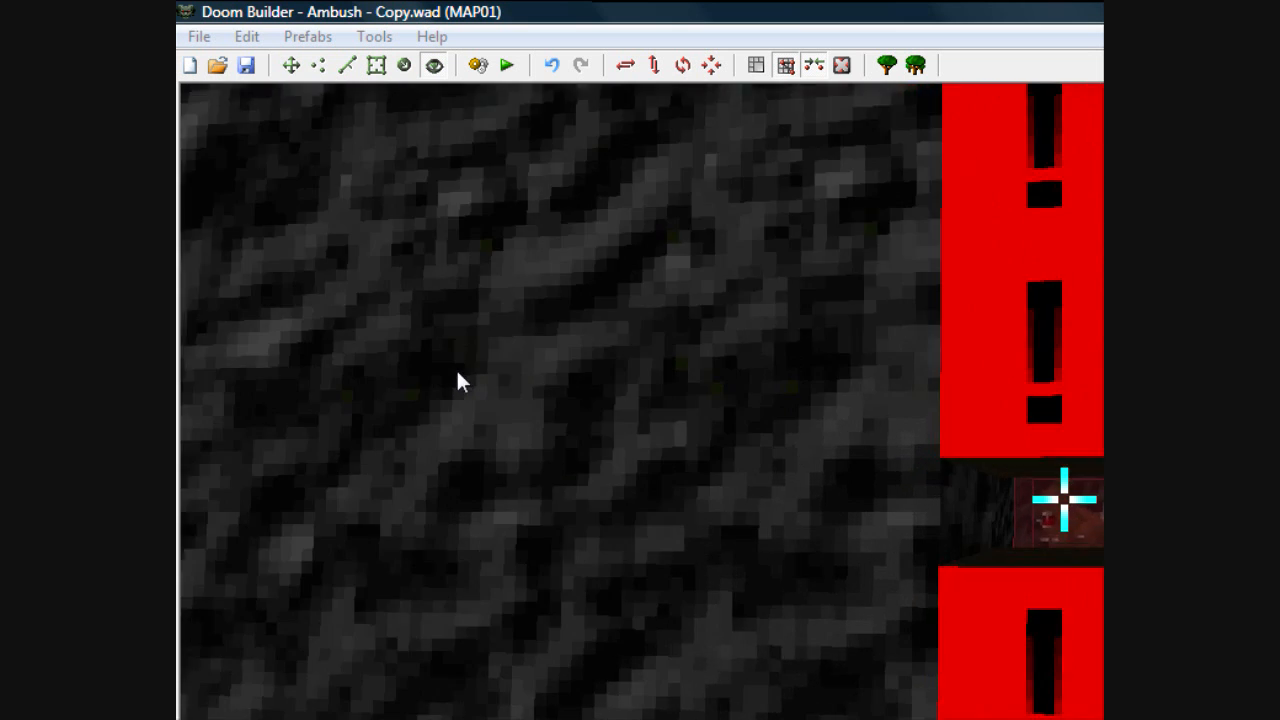
key("d")
key("d")
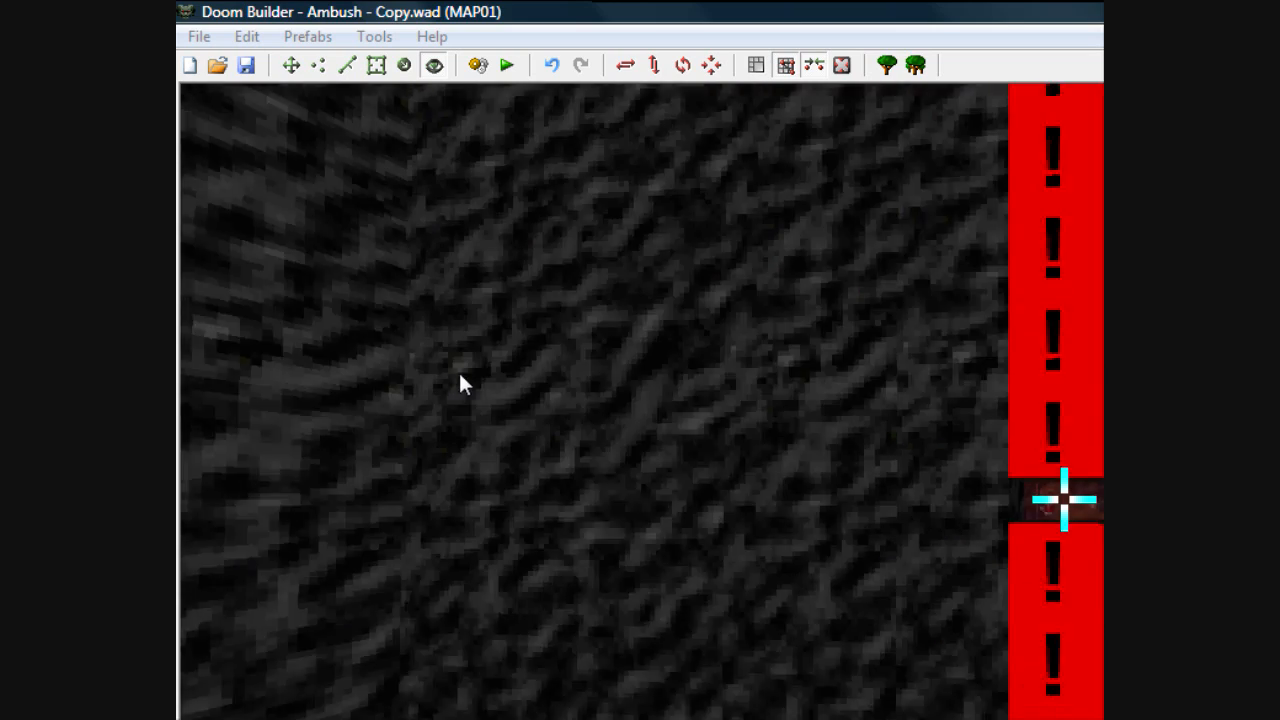
key("e")
key("e")
key("d")
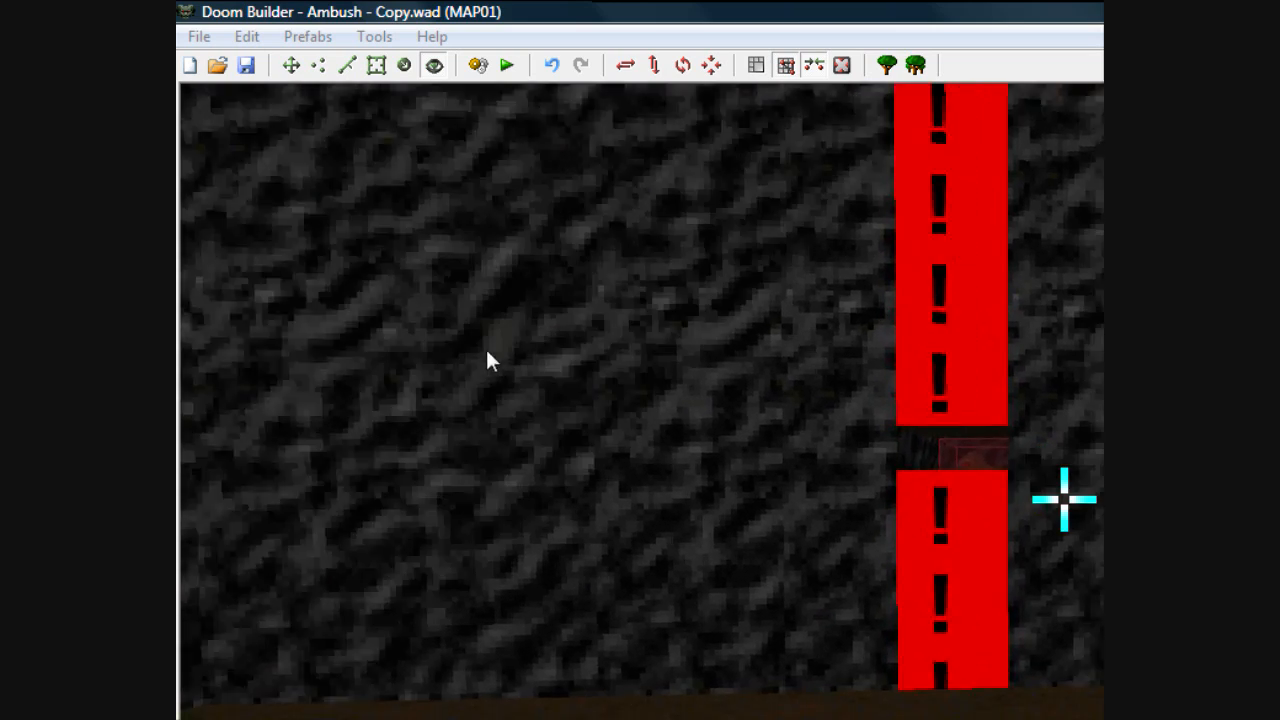
key("e")
key("d")
key("d")
key("e")
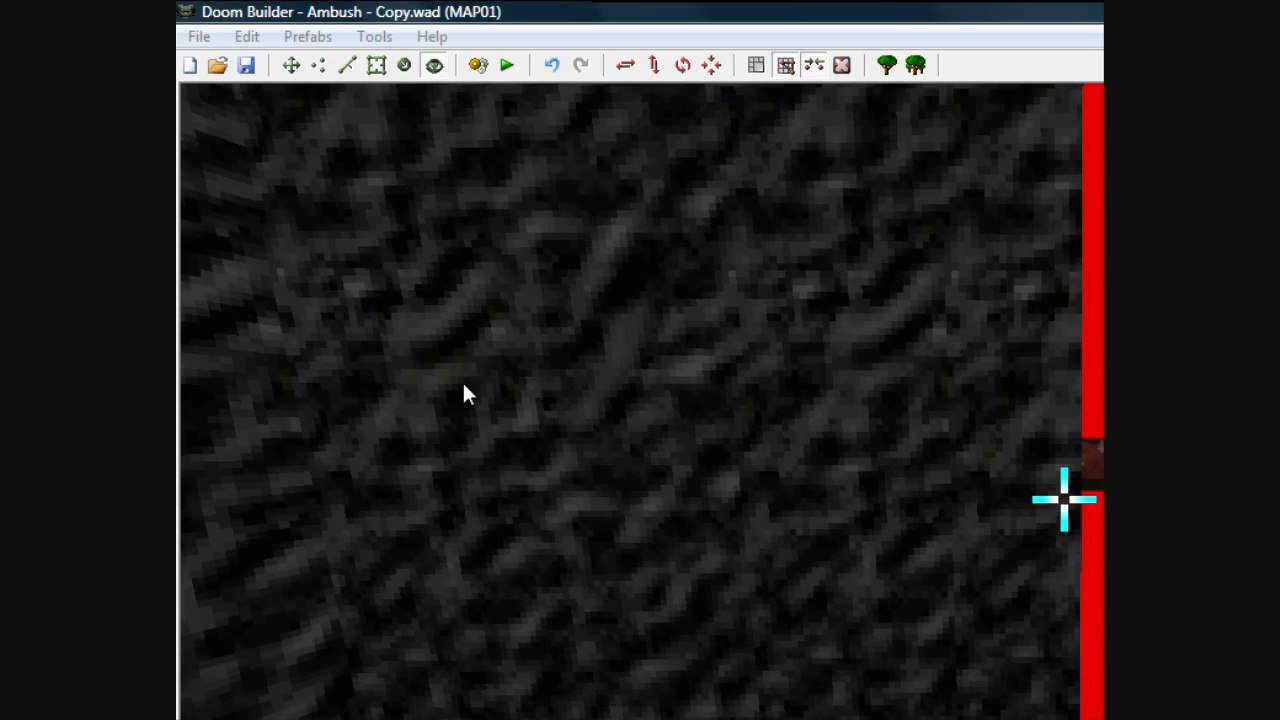
key("d")
key("e")
key("e")
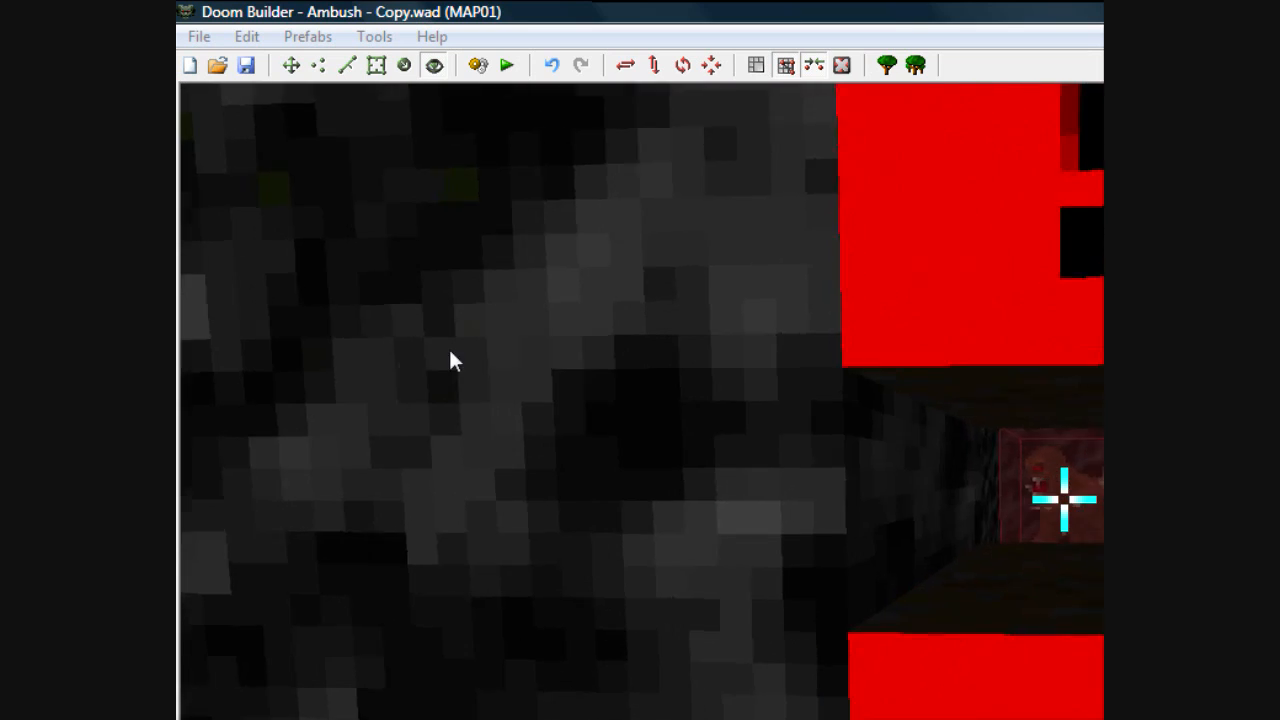
- Apply the rock wall texture to the untextured faces above and below the slit
key("d")
key("e")
key("d")
key("e")
key("d")
key("e")
key("d")
key("e")
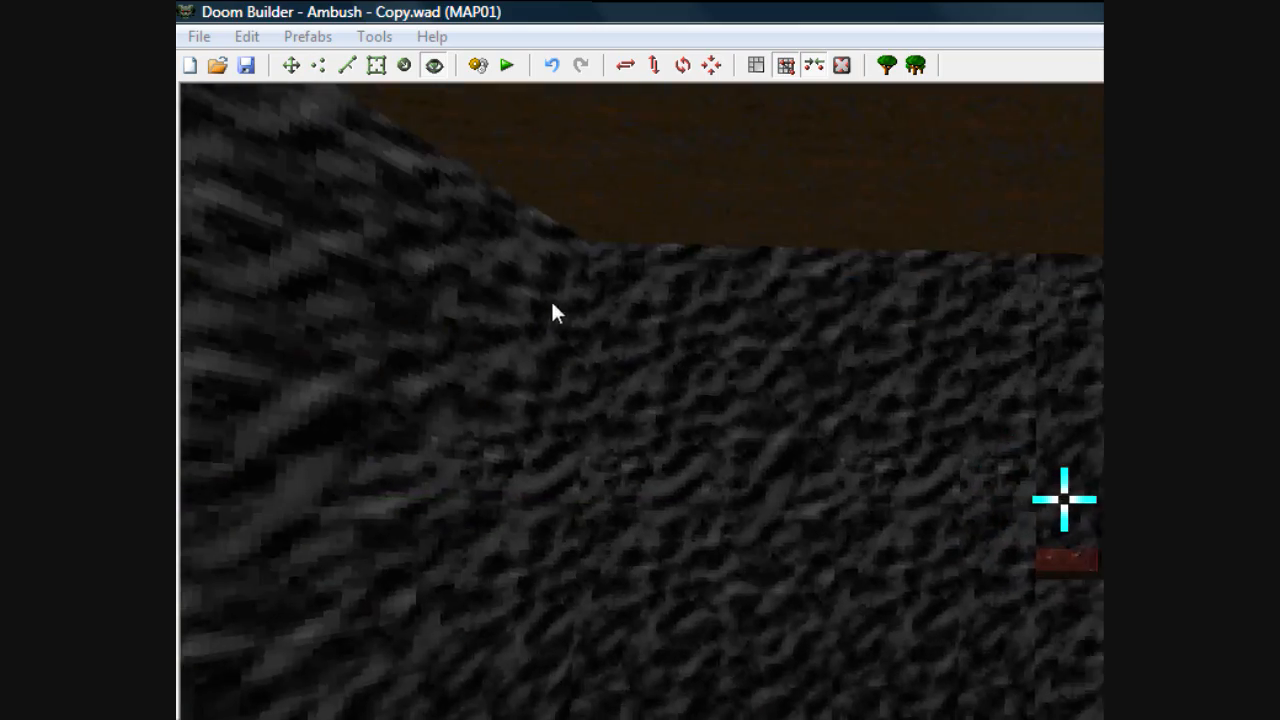
- Raise the floor of the middle sector in the other closet's opening to about the height of the Imp's head
key("d")
key("e")
key("e")
key("d")
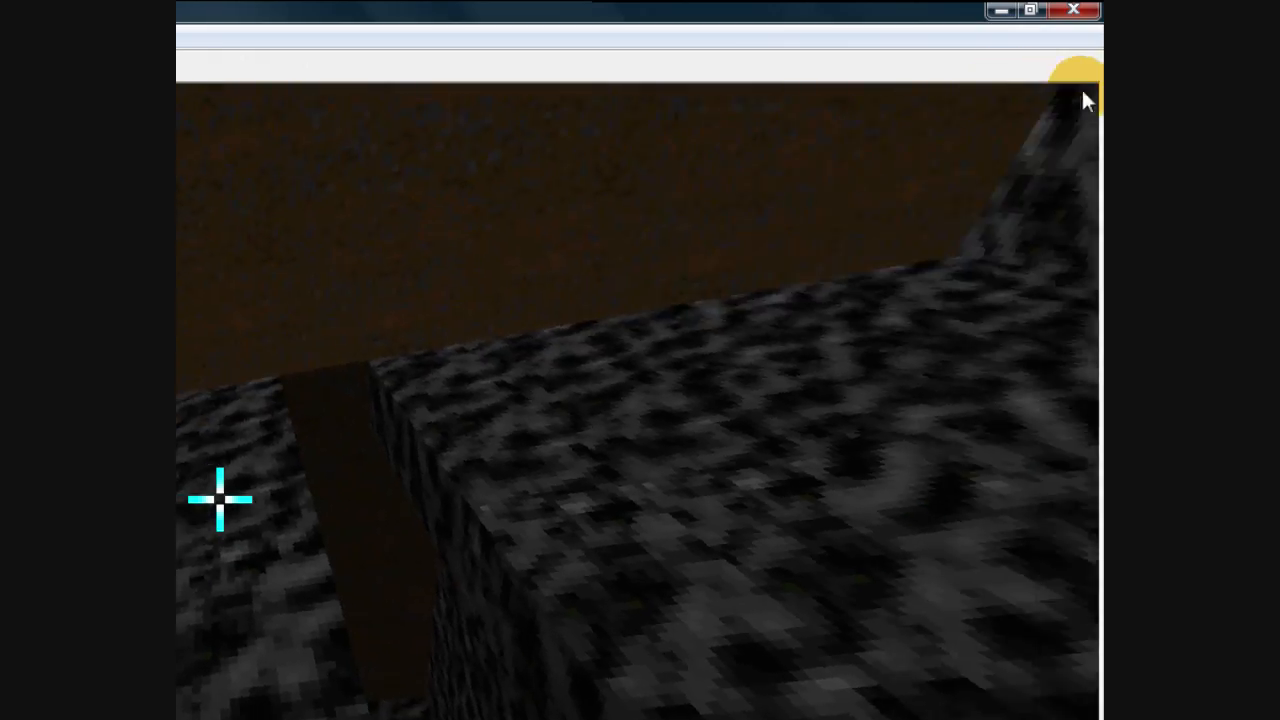
key("e")
key("d")
key("e")
key("d")
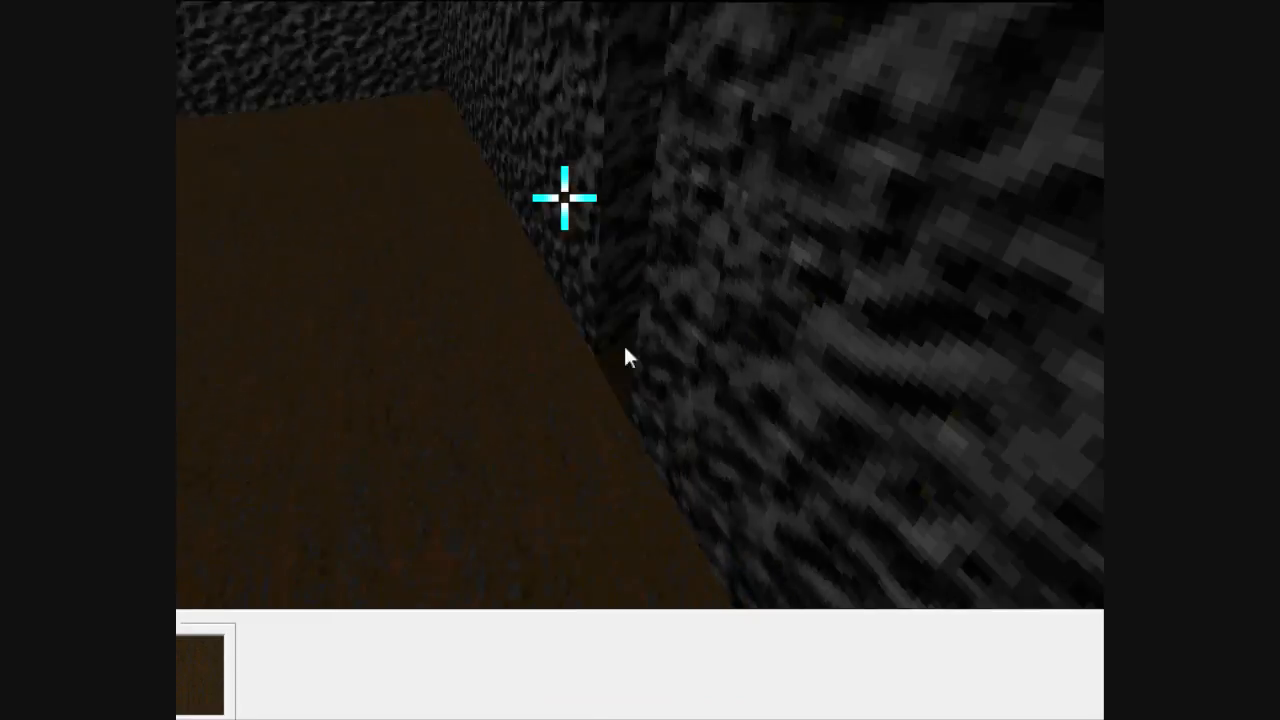
key("e")
scroll(840, 437, "up", 3)
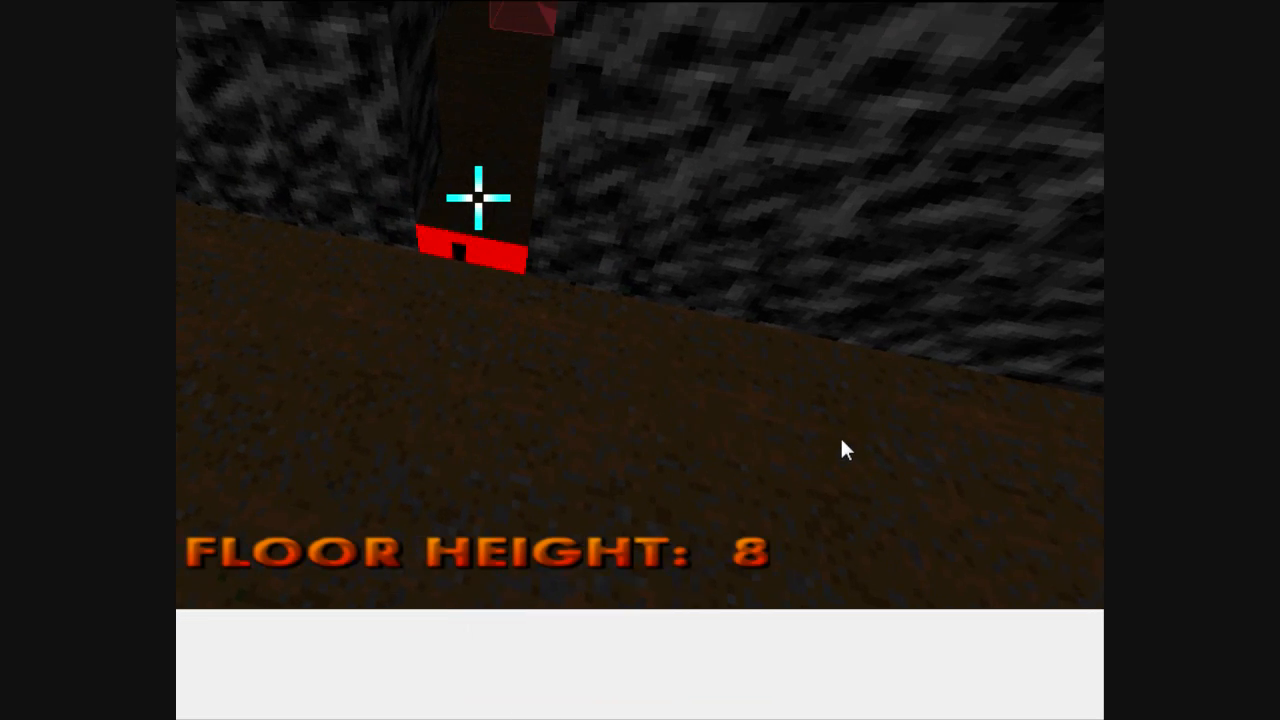
scroll(843, 412, "up", 2)
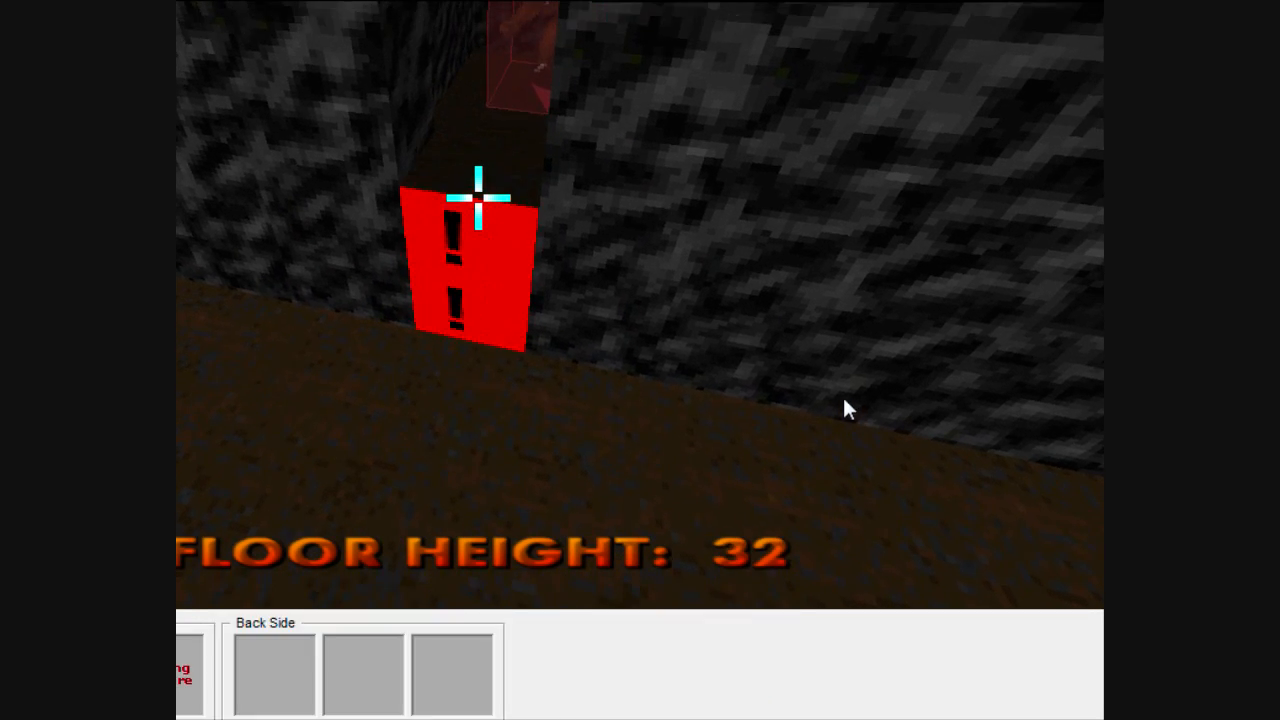
- Lower the ceiling of that closet's middle opening sector until only a narrow slit in front of the Imp remains
key("e")
key("d")
scroll(823, 86, "down", 3)
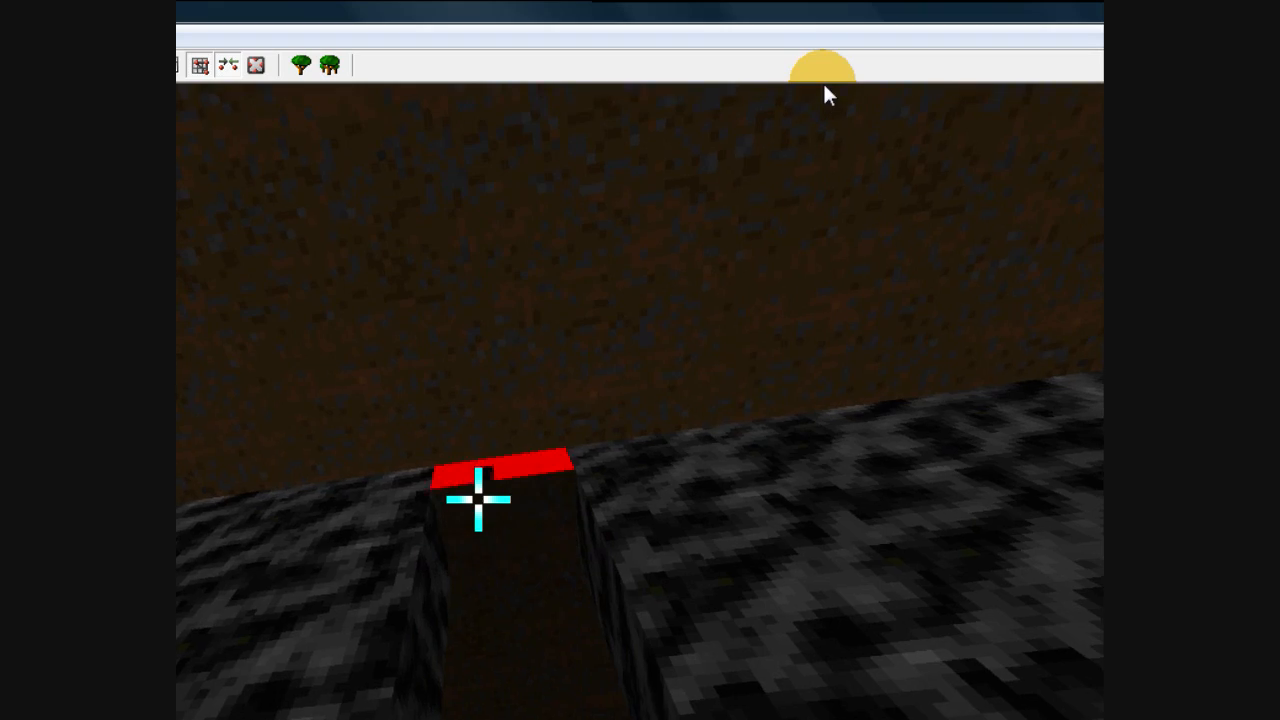
key("e")
key("d")
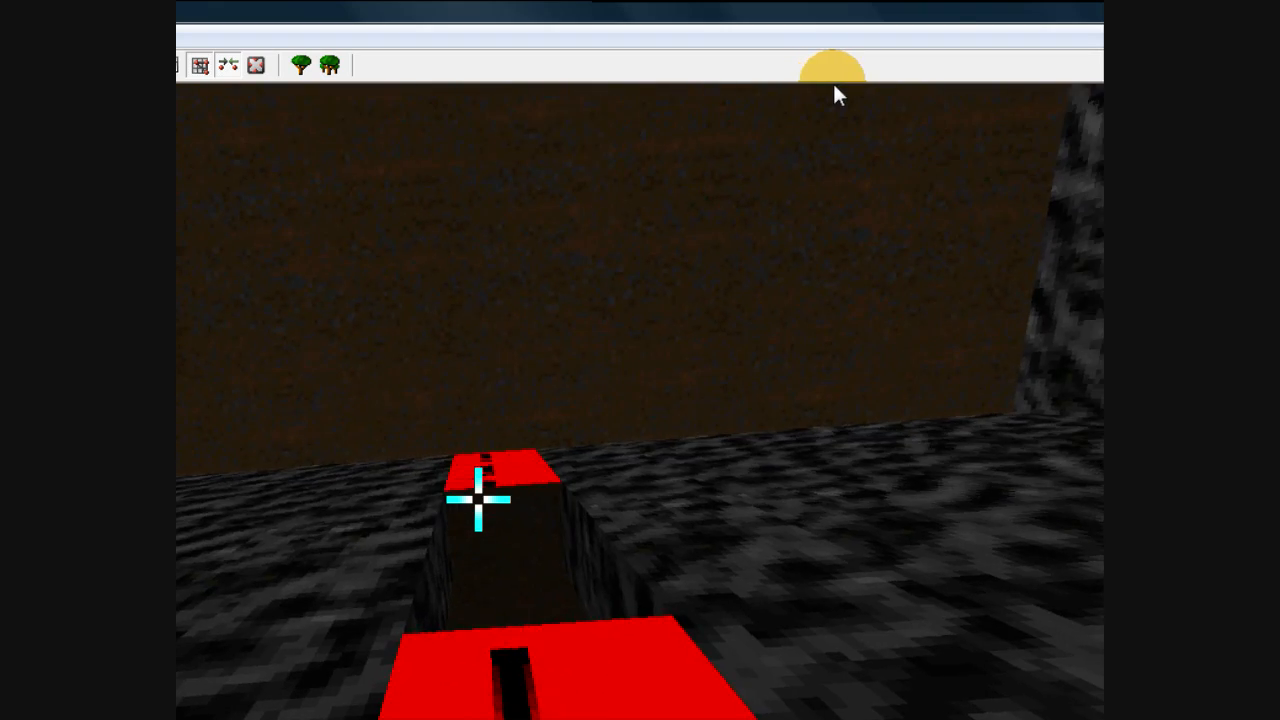
scroll(832, 90, "down", 3)
key("e")
key("d")
key("e")
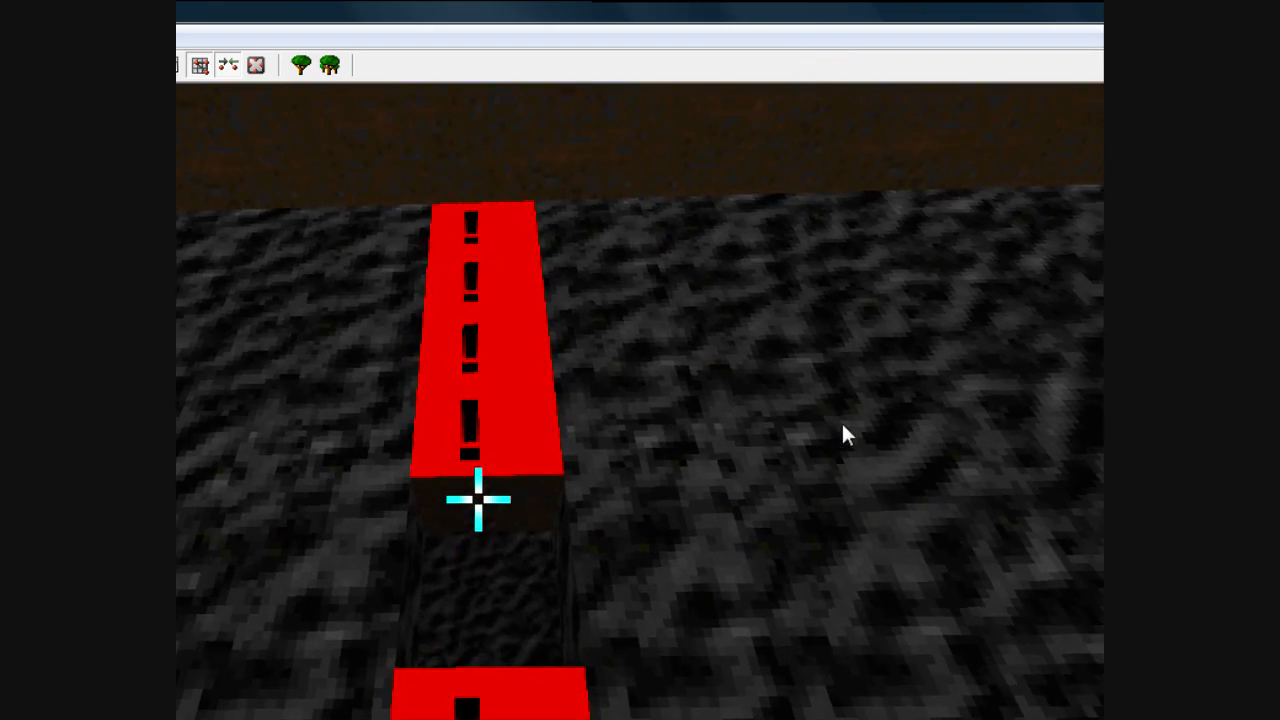
key("d")
key("e")
scroll(835, 411, "down", 4)
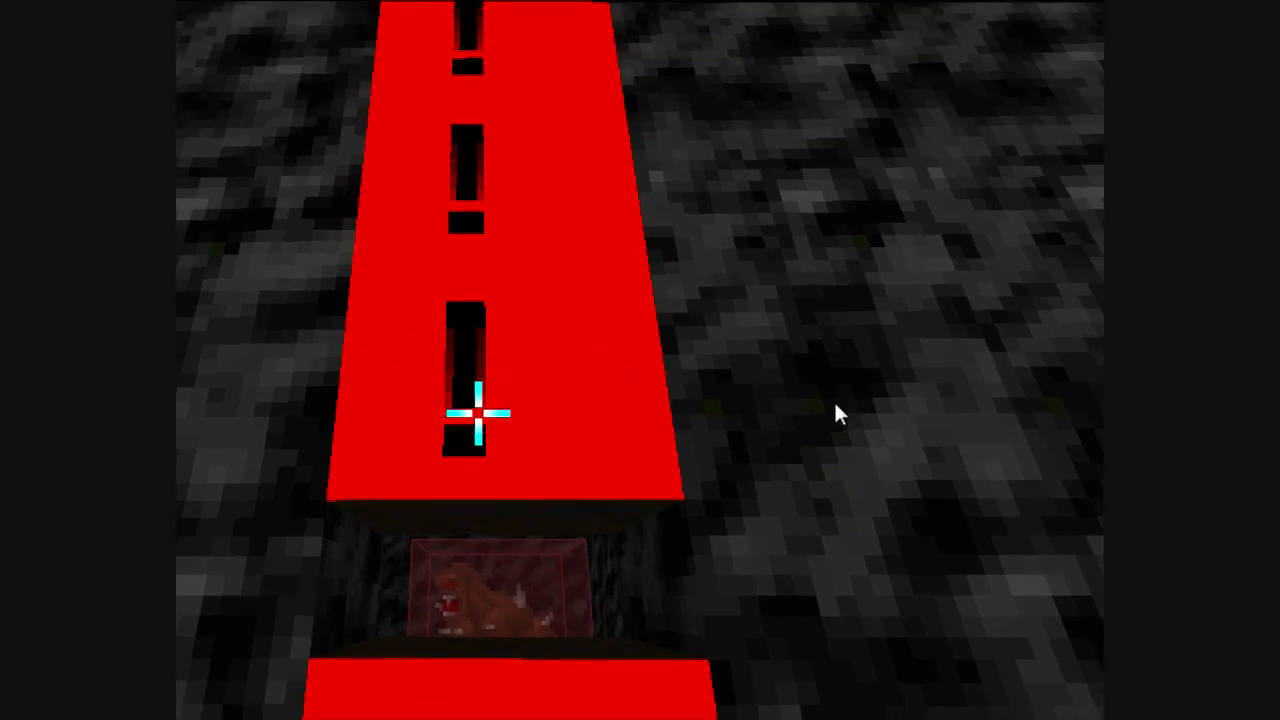
key("d")
key("e")
key("d")
- Apply the rock wall texture to the missing-texture faces above and below the second closet's slit
left_click(829, 454)
left_click(782, 417)
left_click(710, 485)
left_click(708, 405)
- Lower the brightness of one Imp closet behind its slit to 0
key("d")
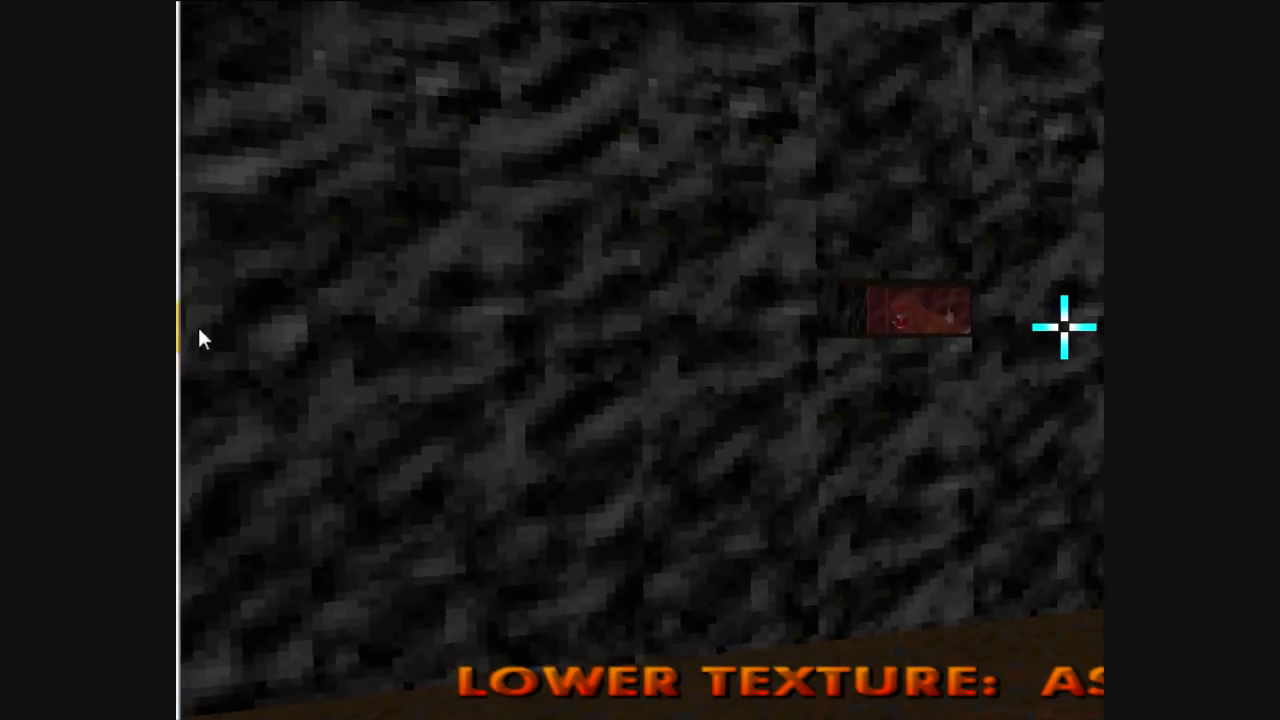
key("e")
key("d")
key("d")
key("e")
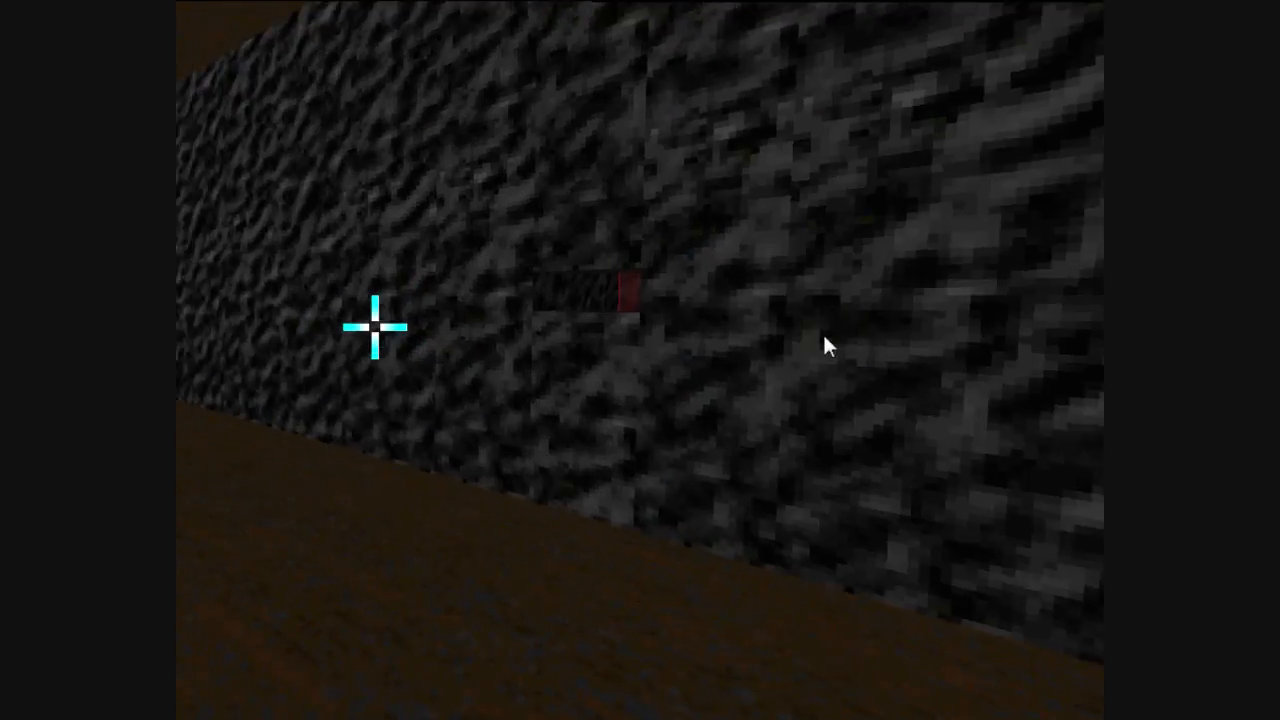
key("d")
key("e")
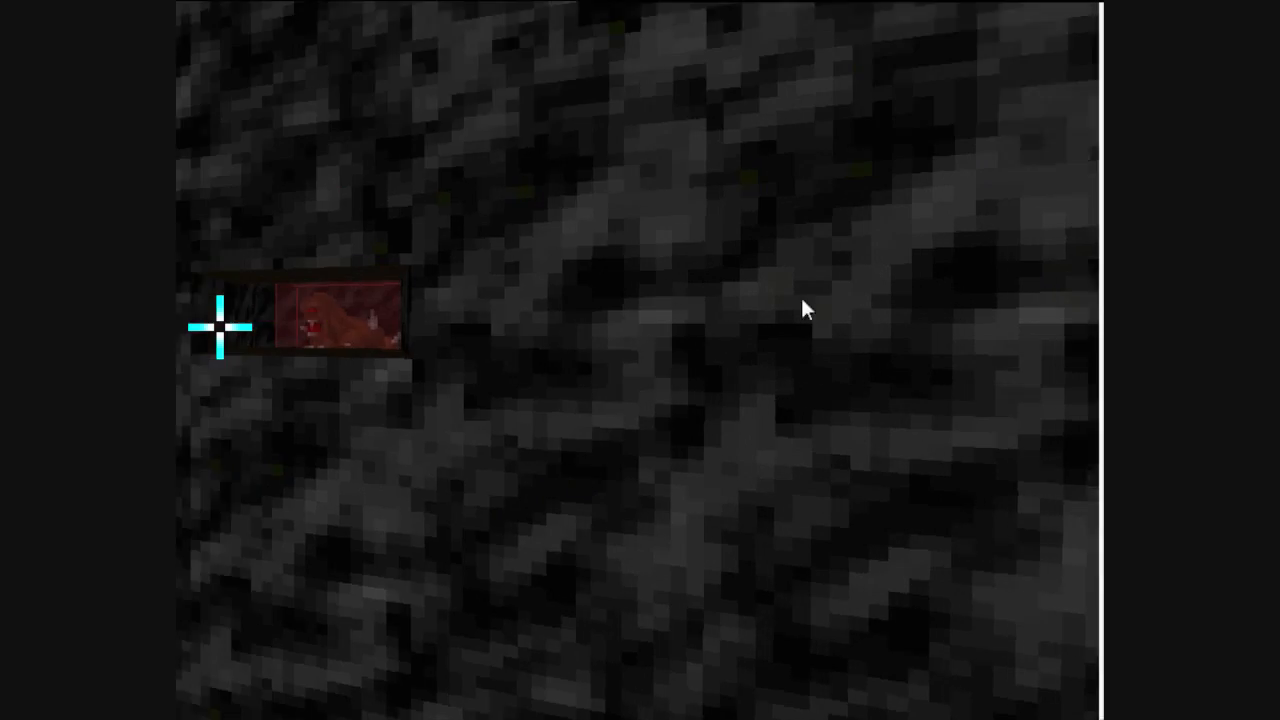
key("b")
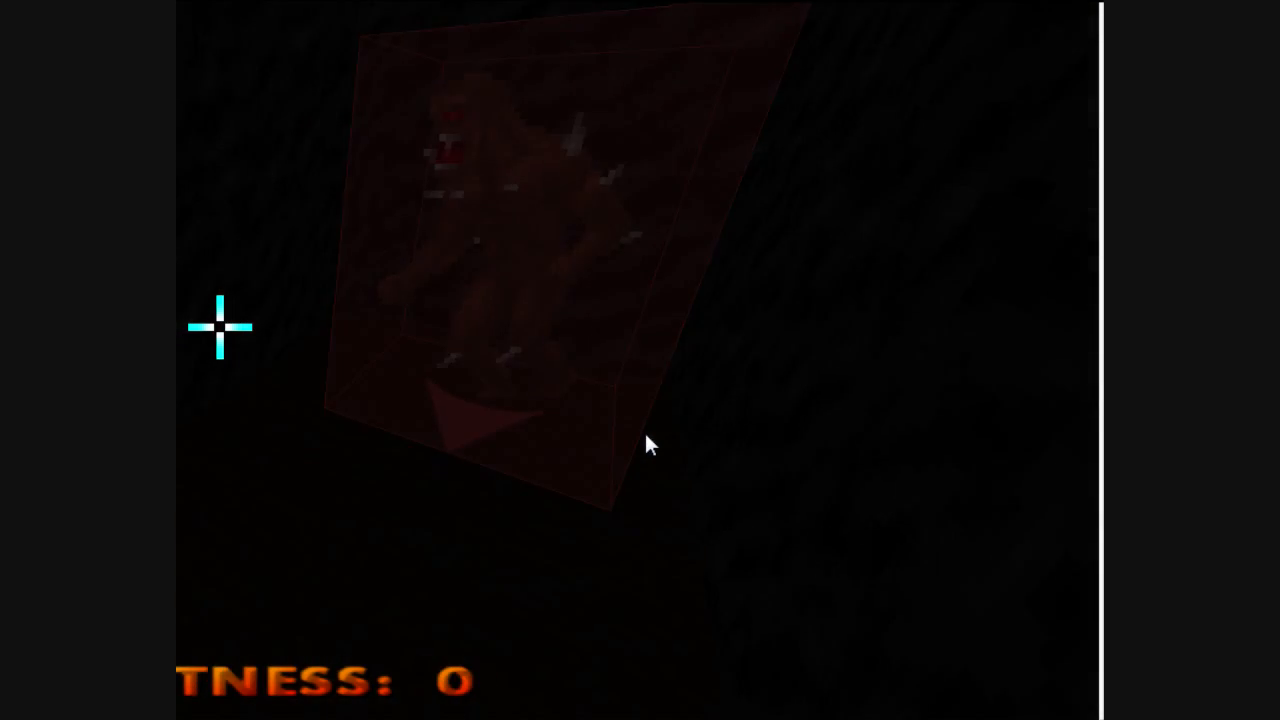
- Darken the opposite Imp closet completely by lowering its sector brightness
key("d")
key("d")
key("e")
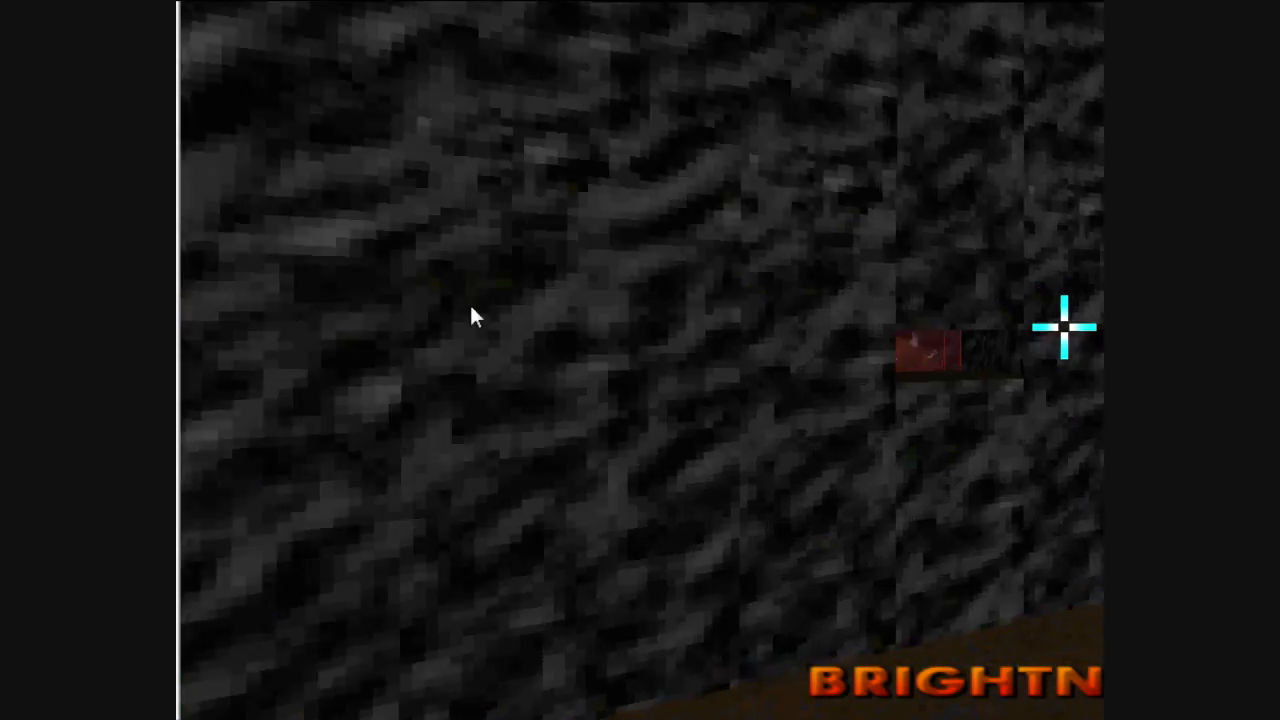
key("e")
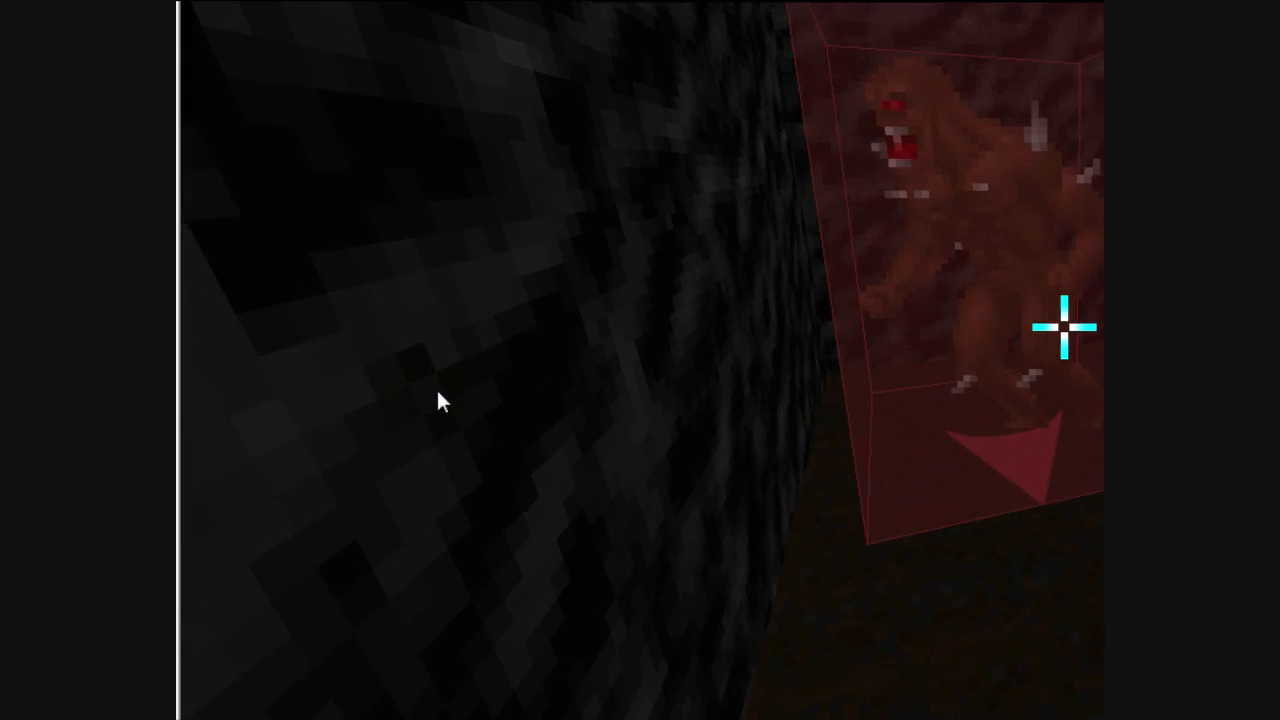
scroll(589, 407, "down", 3, "ctrl")
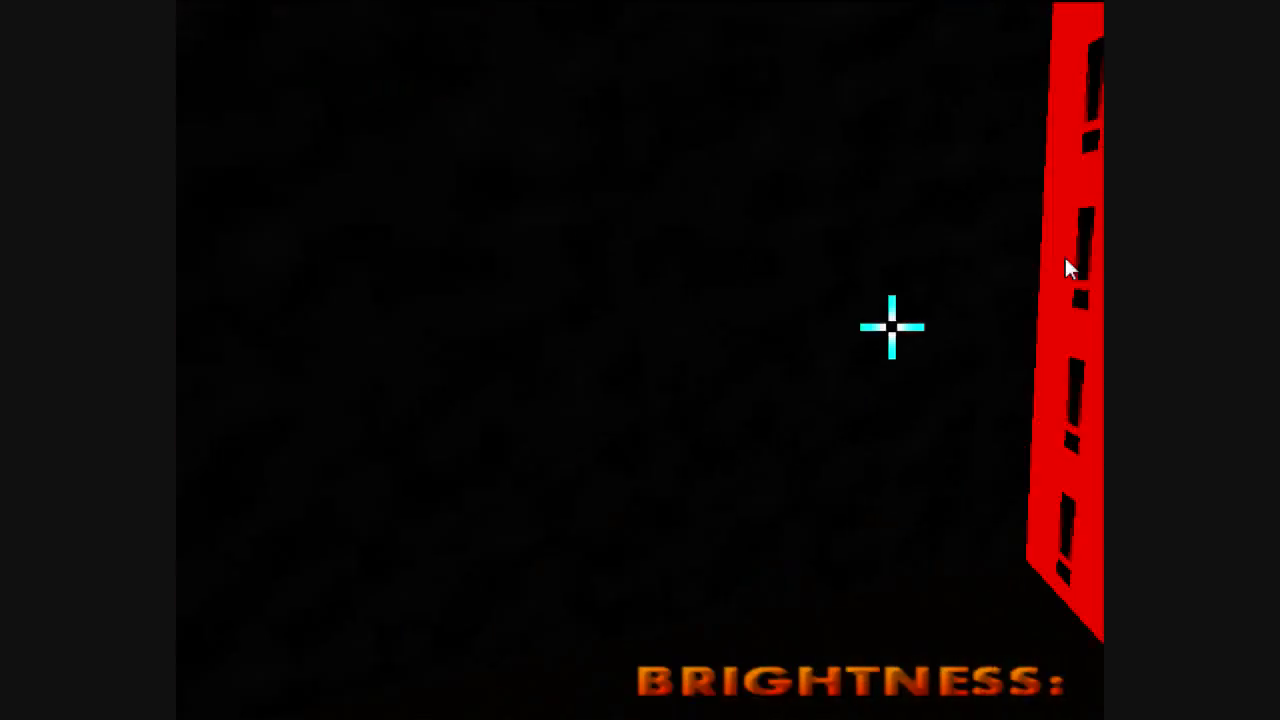
- In the 2D map, set the front-side middle texture of the west slit's room-facing linedef to ASHWALL2
key("e")
key("e")
key("d")
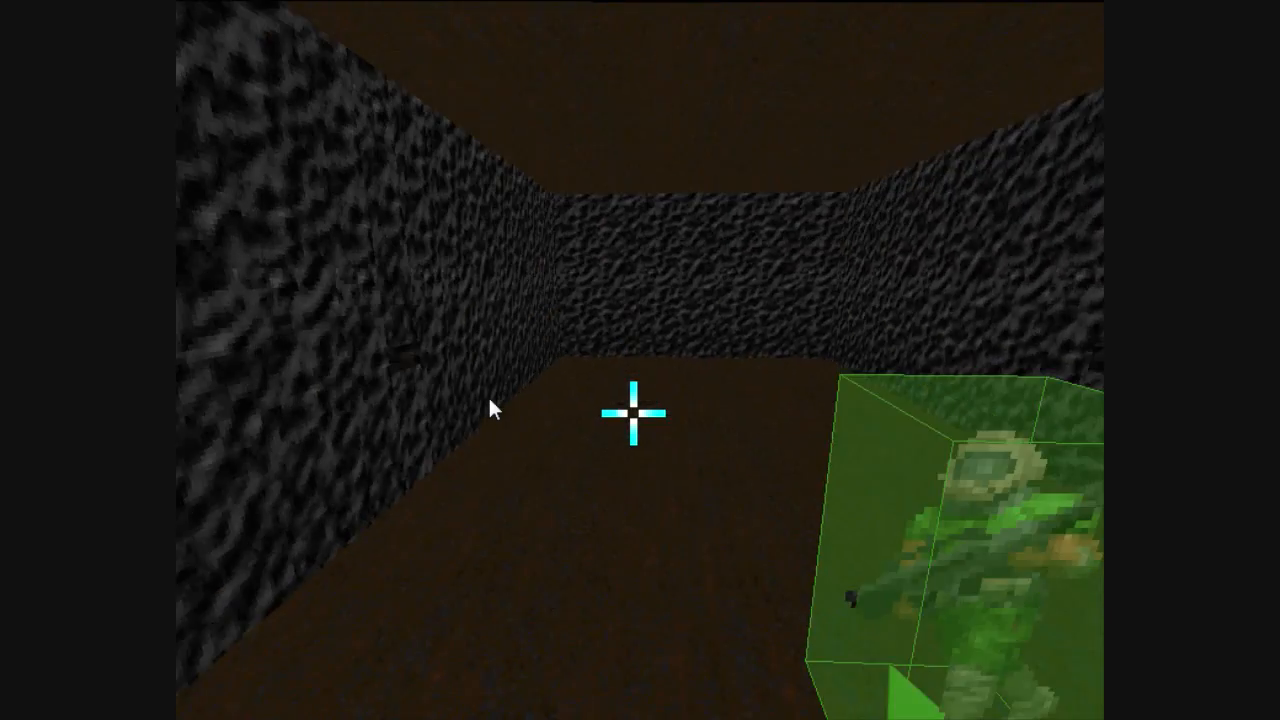
key("w")
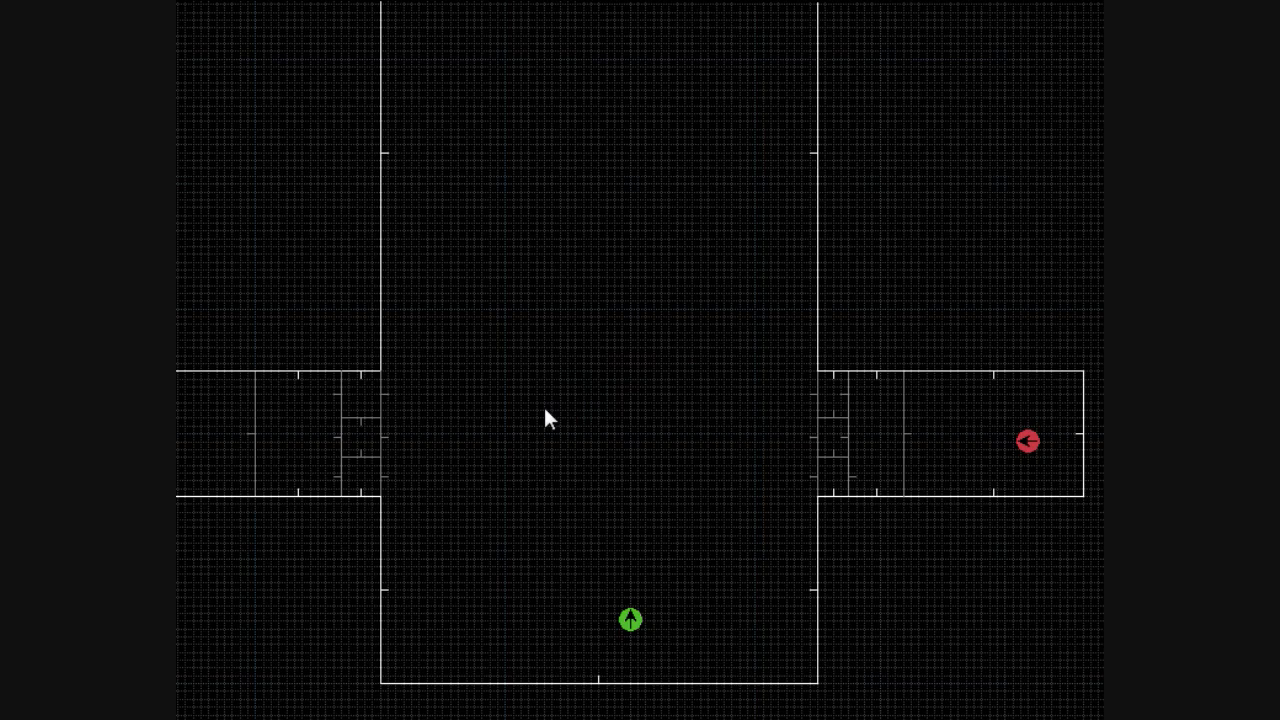
key("Left")
key("l")
scroll(487, 480, "up", 4)
scroll(620, 405, "up", 1)
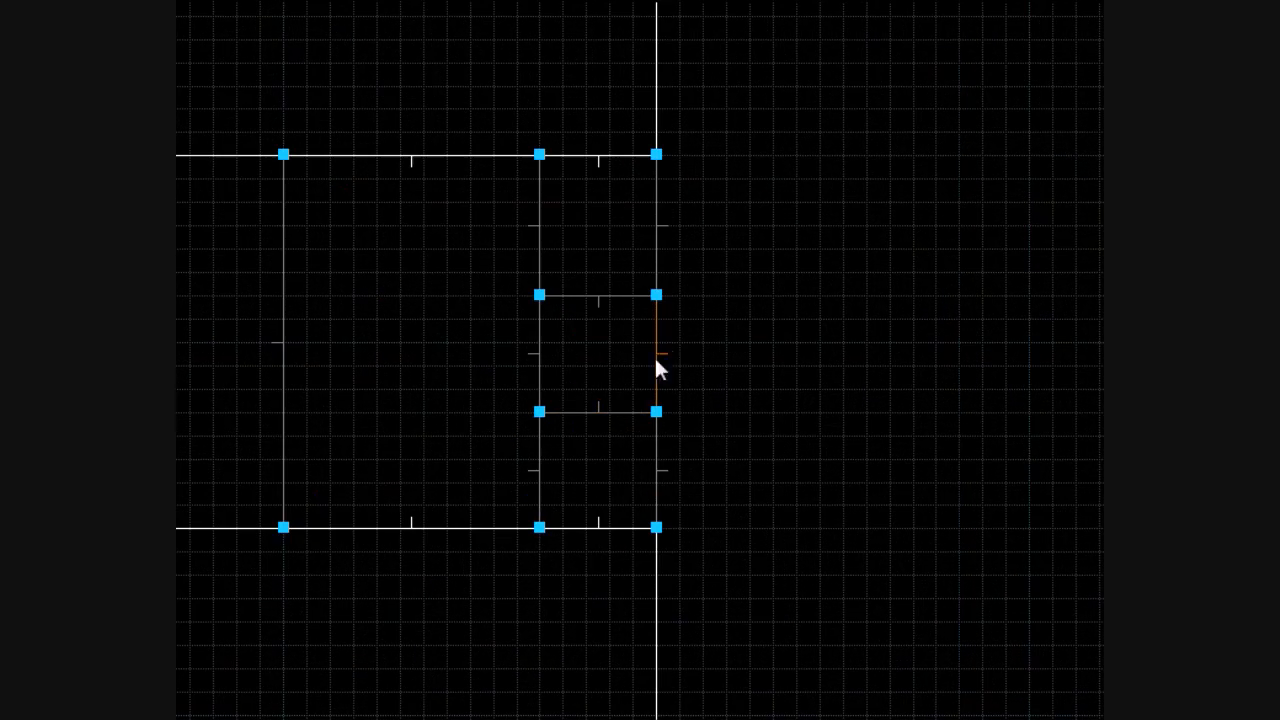
scroll(667, 346, "up", 4)
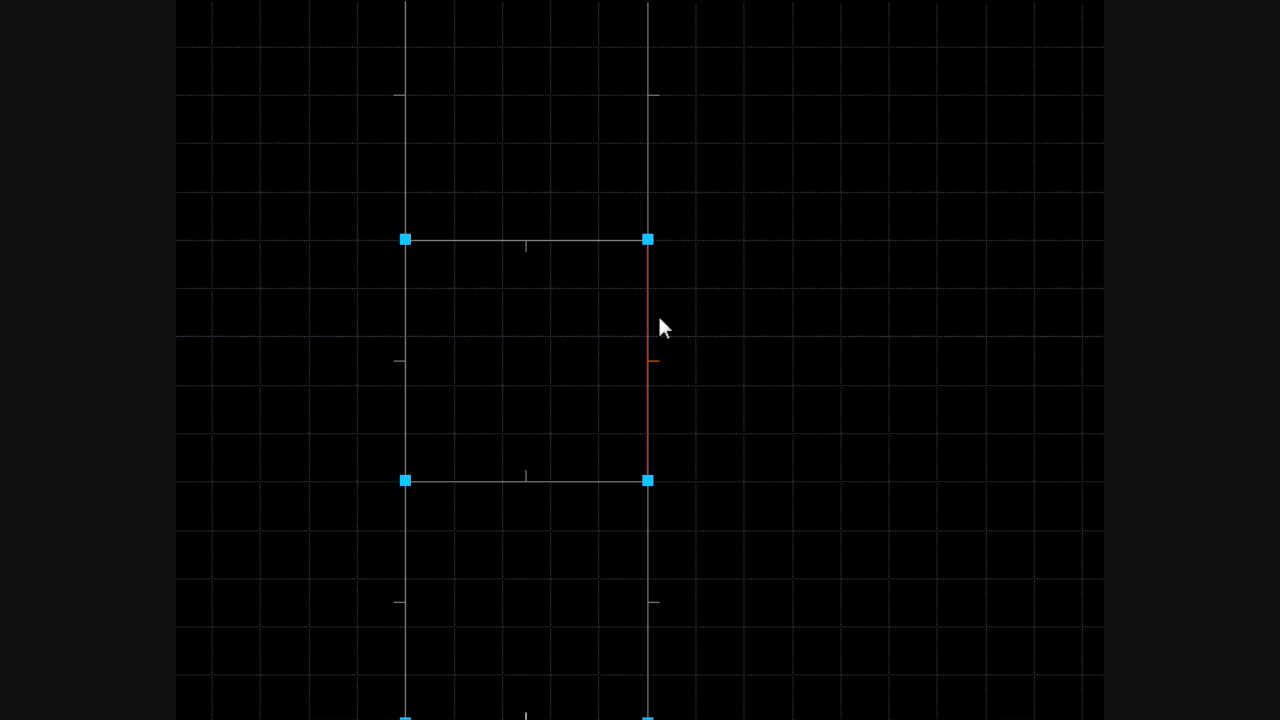
scroll(647, 378, "down", 5)
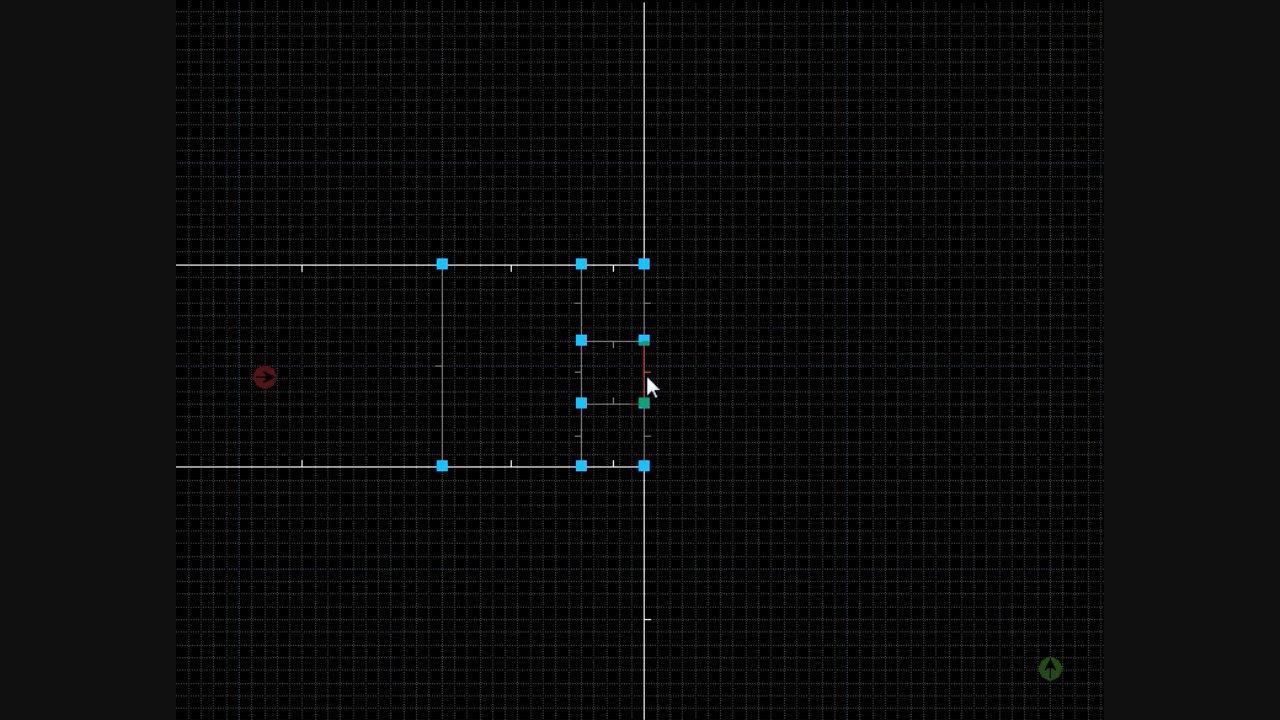
right_click(645, 373)
left_click(686, 234)
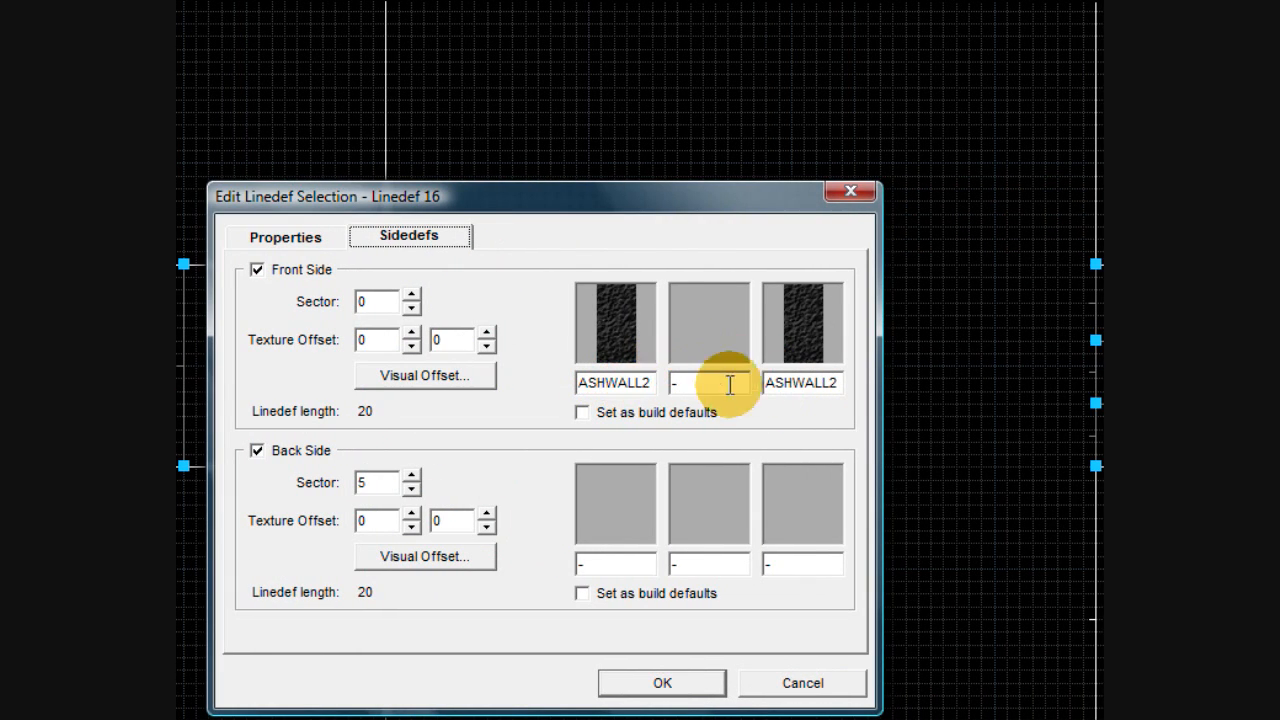
double_click(688, 378)
type("ASHWALL2")
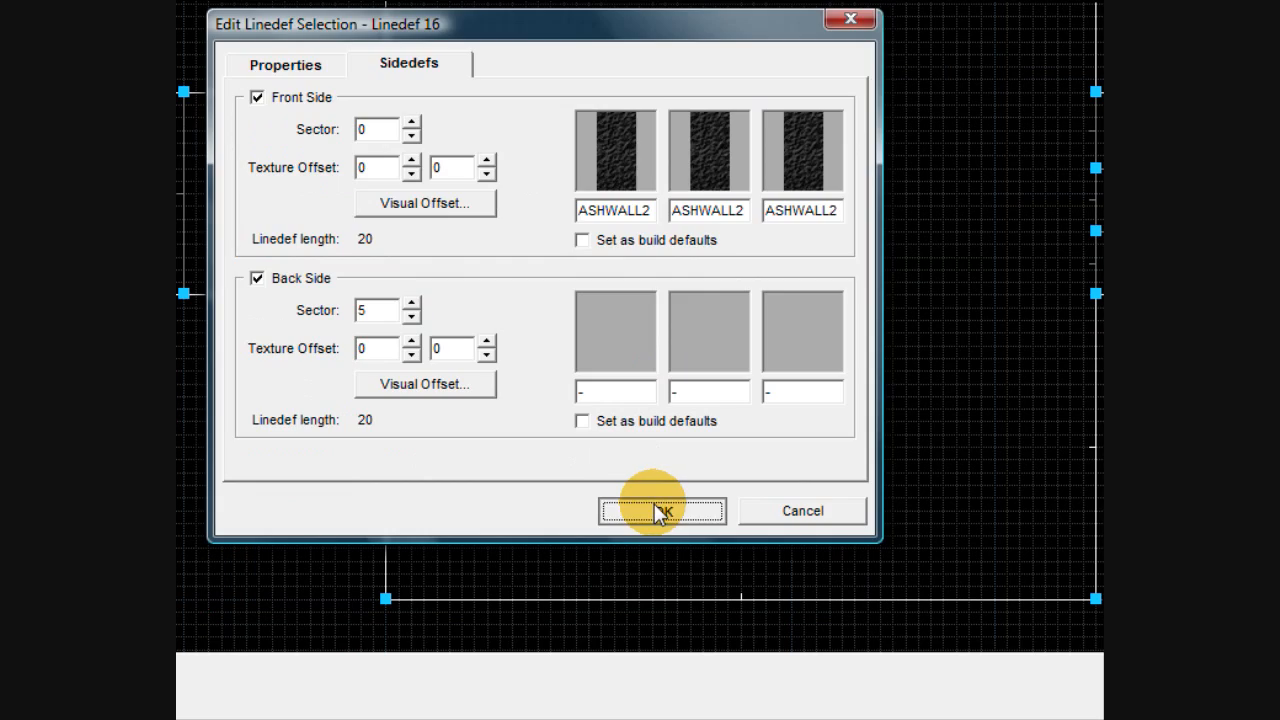
left_click(657, 596)
- Set the front-side middle texture of the east slit's room-facing linedef to ASHWALL2
right_click(836, 280)
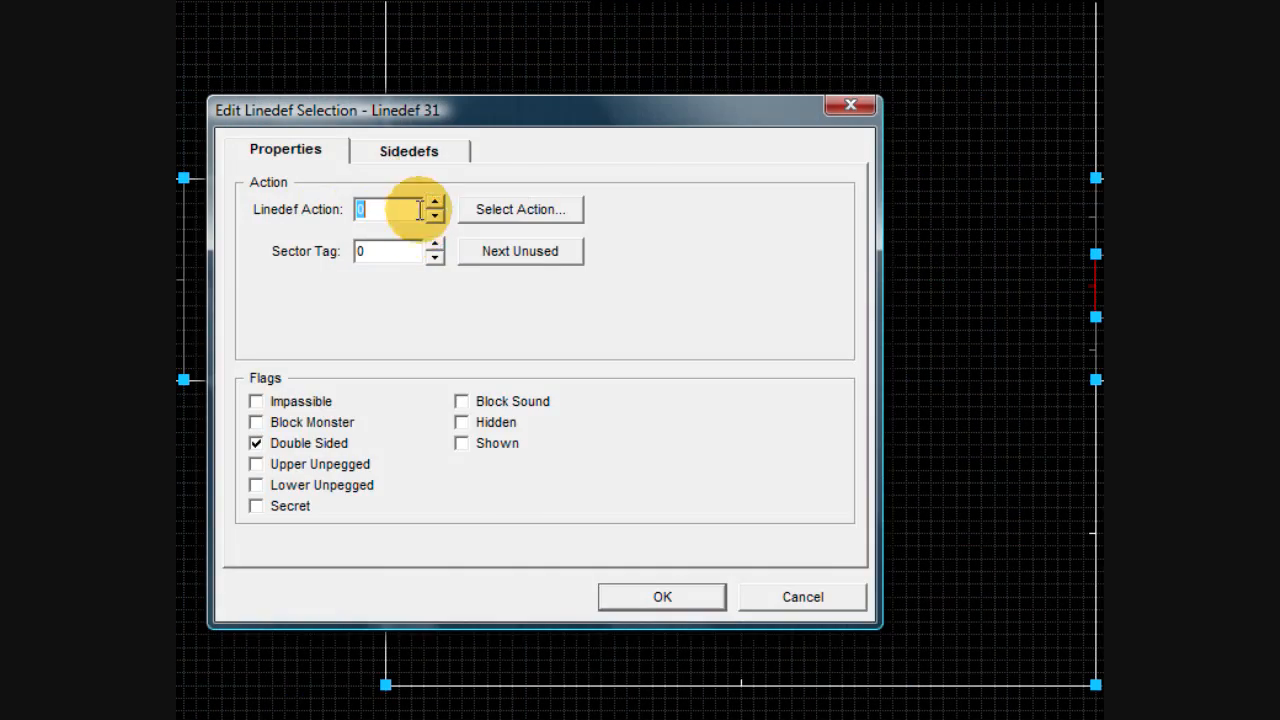
left_click(1066, 149)
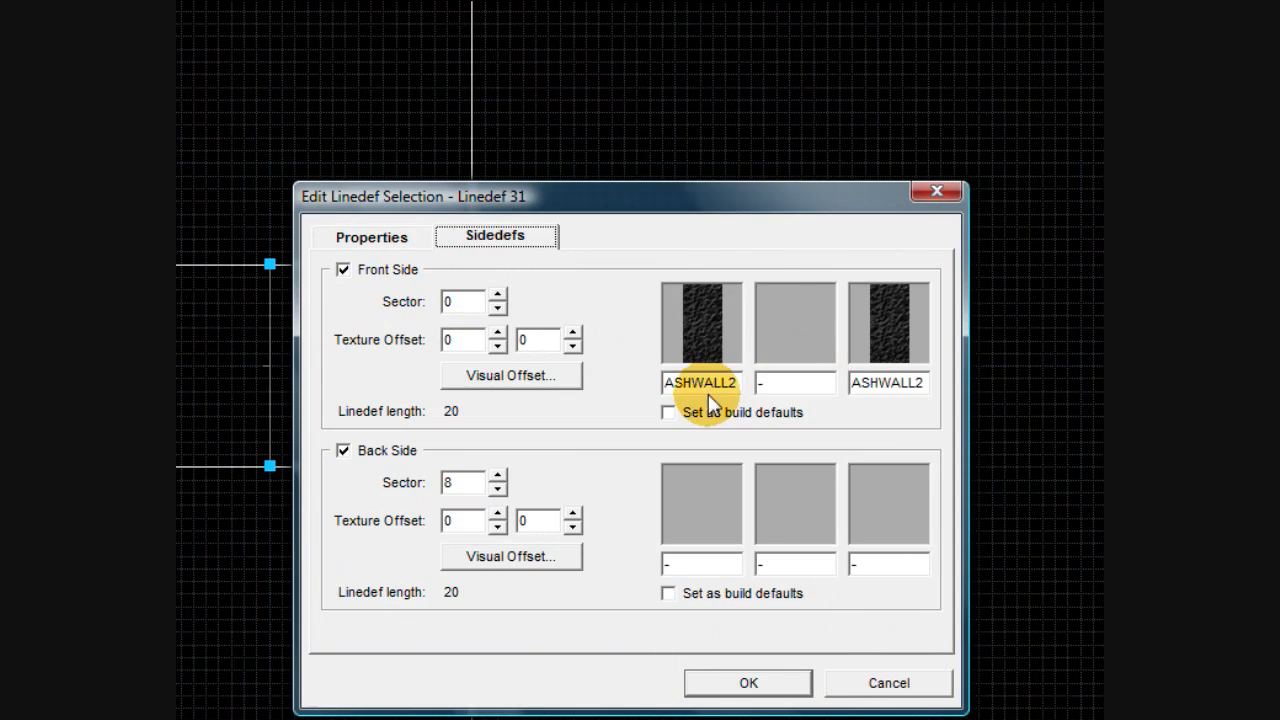
left_click_drag(708, 394, 748, 390)
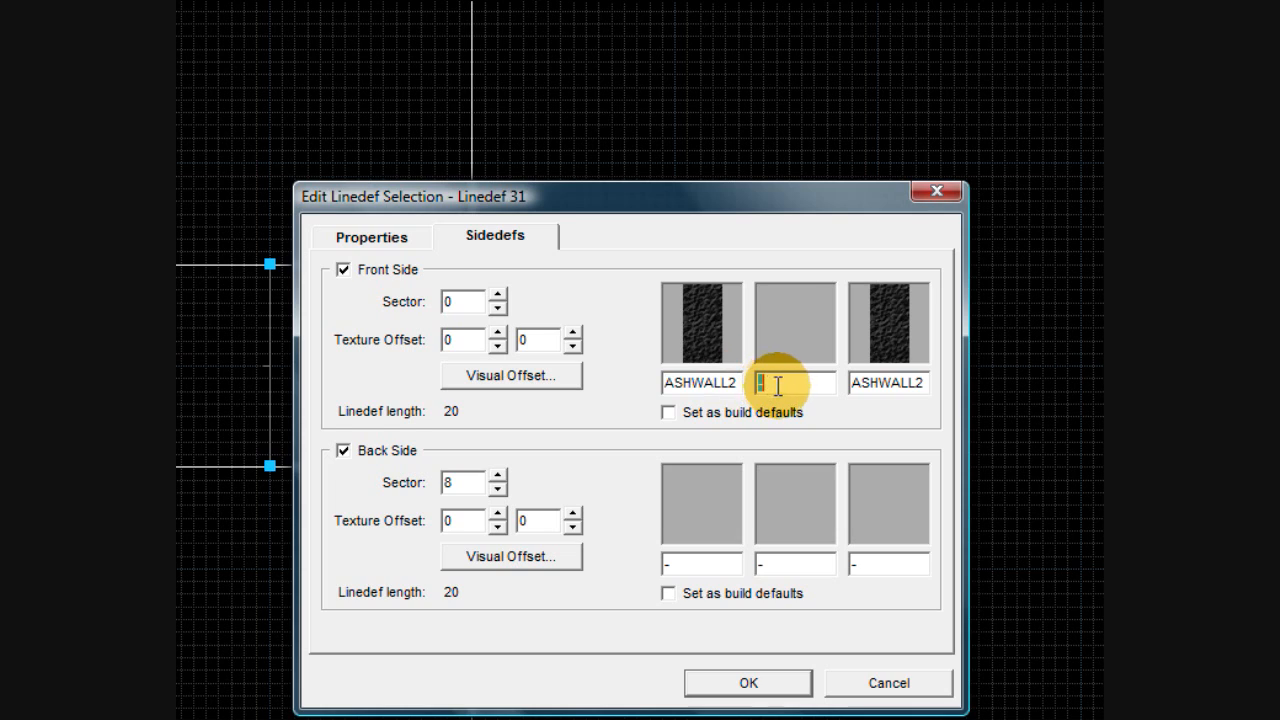
type("ASHWALL2")
left_click(740, 683)
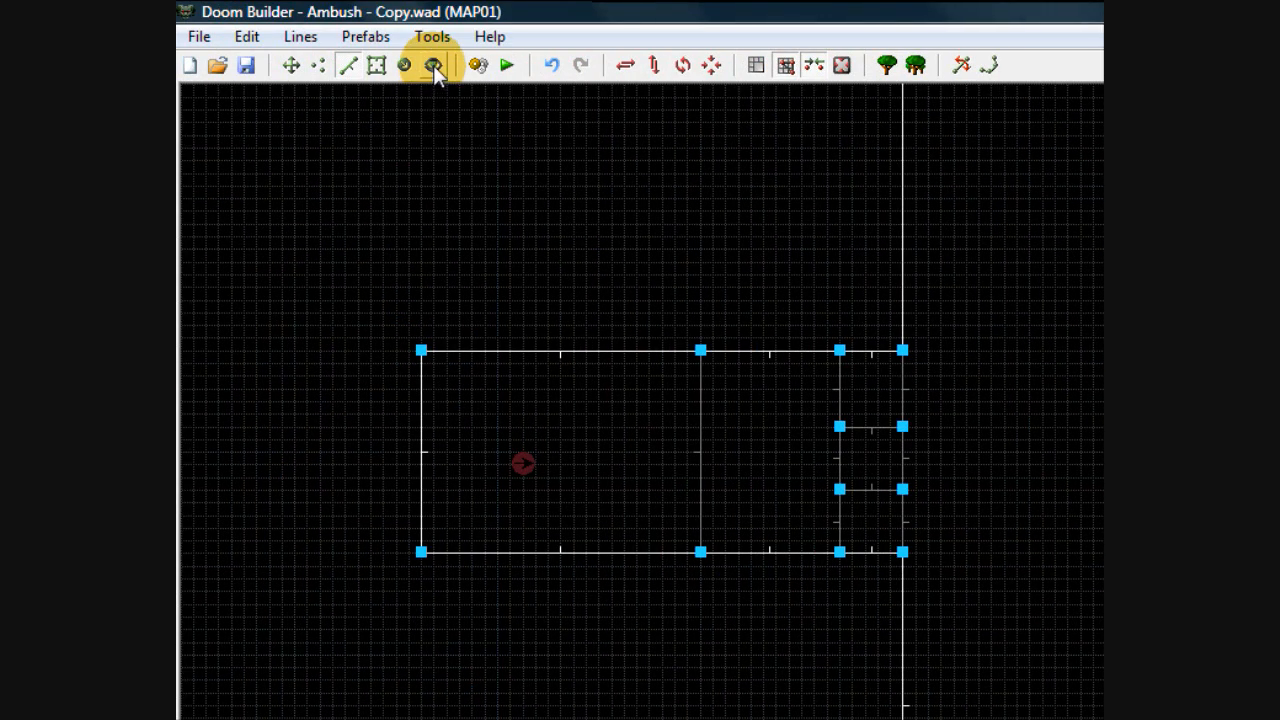
- Examine both covered closet slits from inside the room in the 3D view
left_click(434, 66)
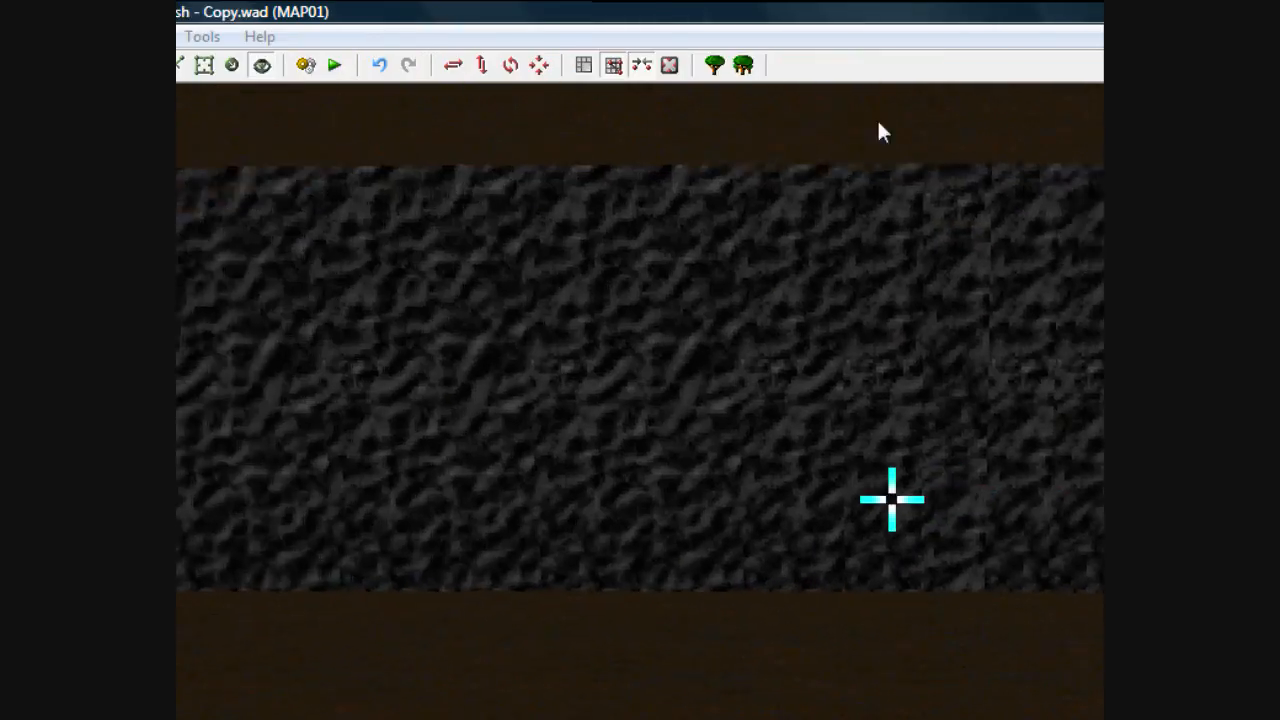
key("e")
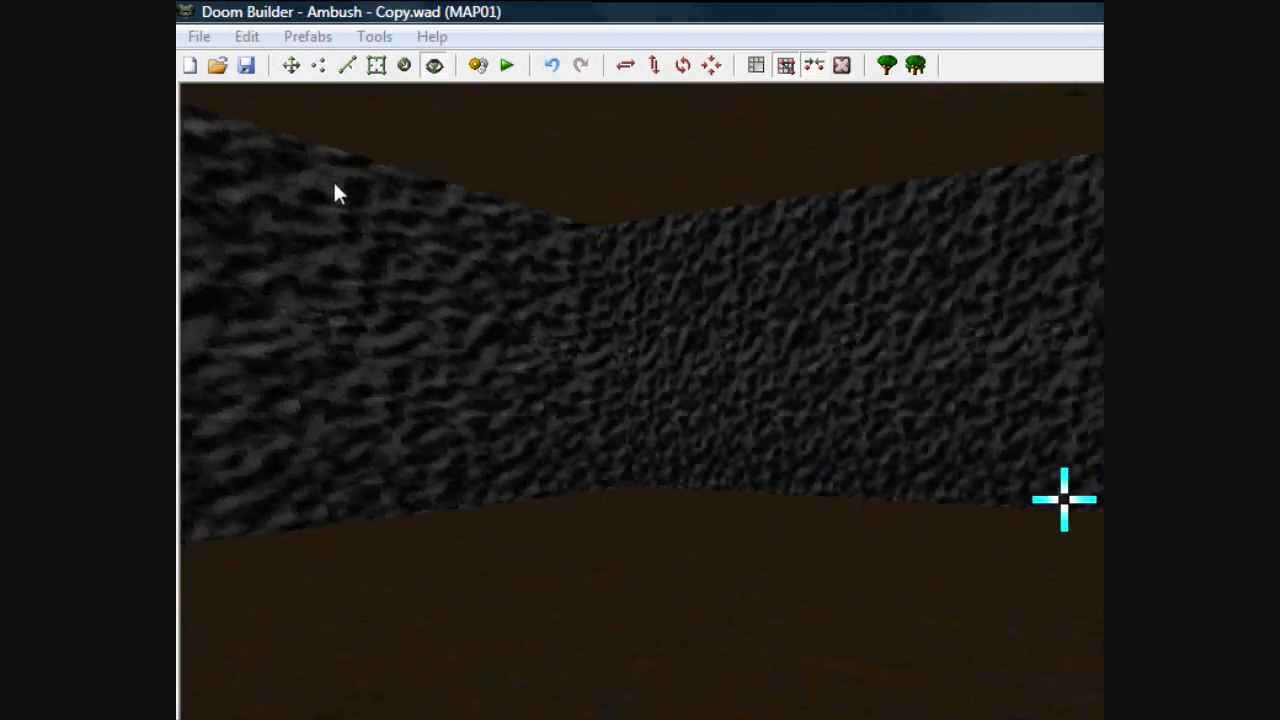
key("Escape")
- Switch the map to a coarser grid for placing things in the north half of the room
scroll(664, 449, "down", 2)
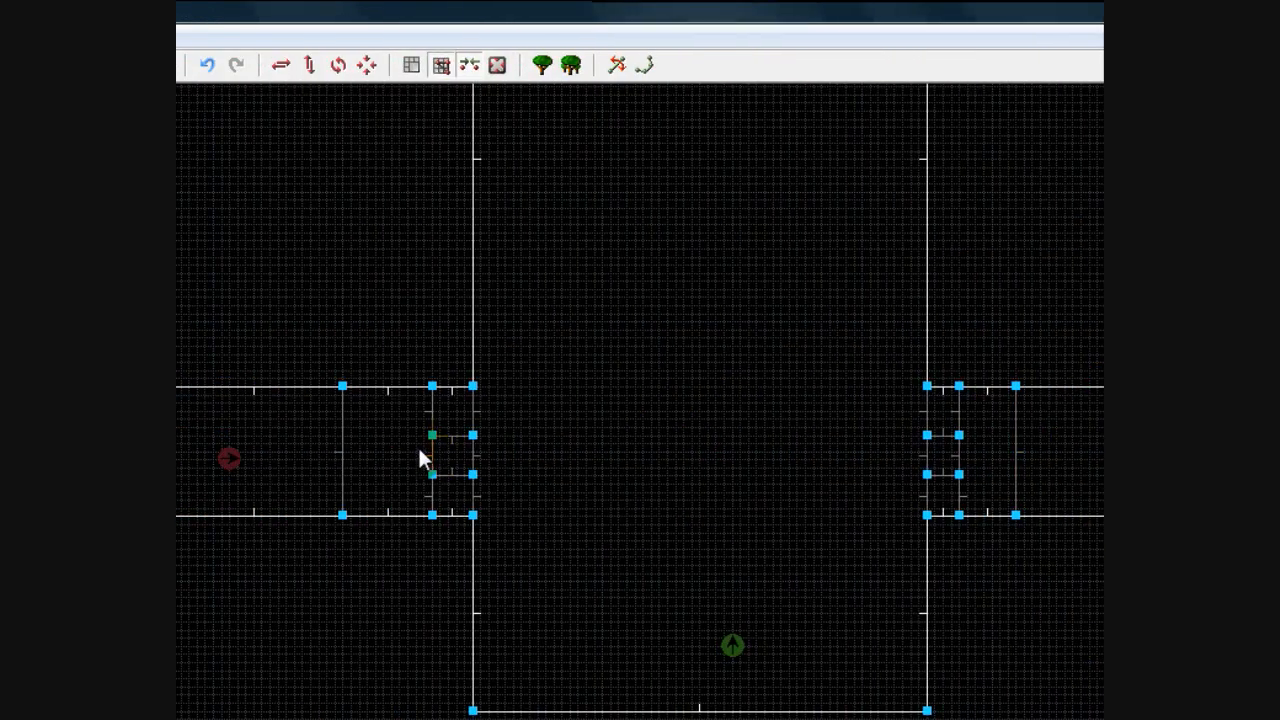
scroll(455, 452, "down", 2)
key("Up")
key("Up")
key("Up")
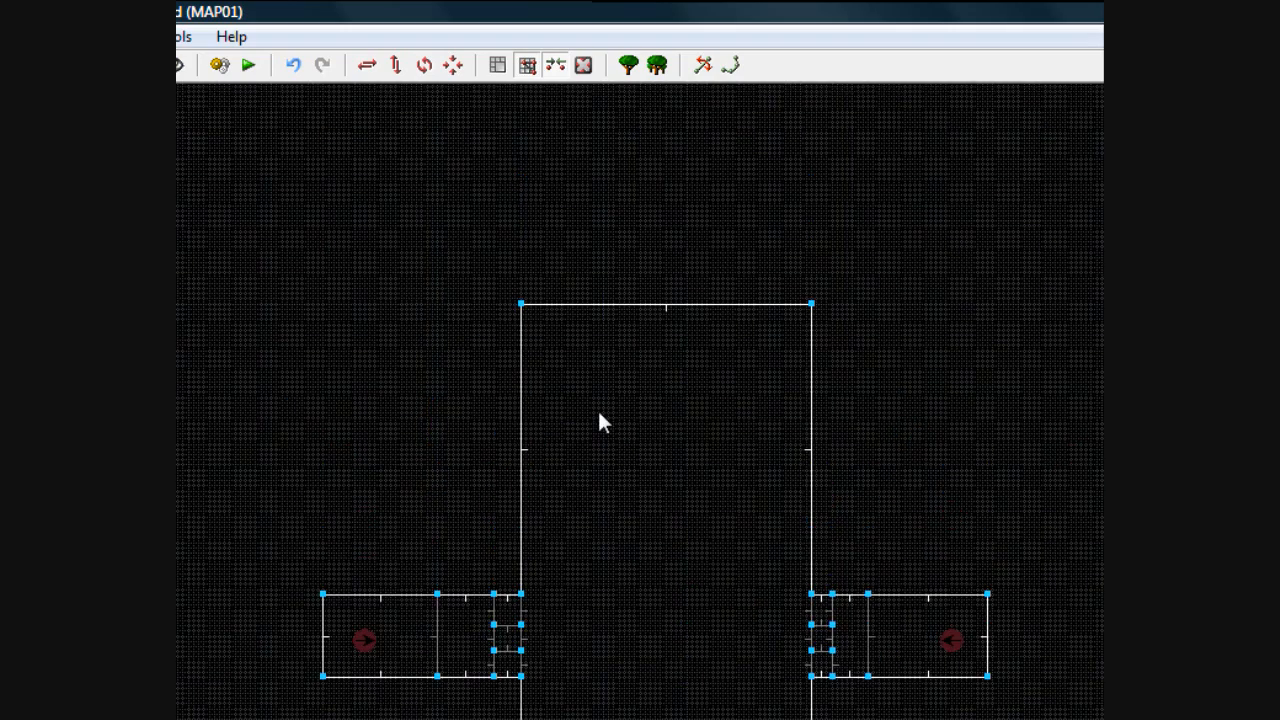
key("bracketright")
key("bracketright")
key("bracketright")
key("bracketright")
key("bracketleft")
key("bracketleft")
scroll(608, 440, "up", 3)
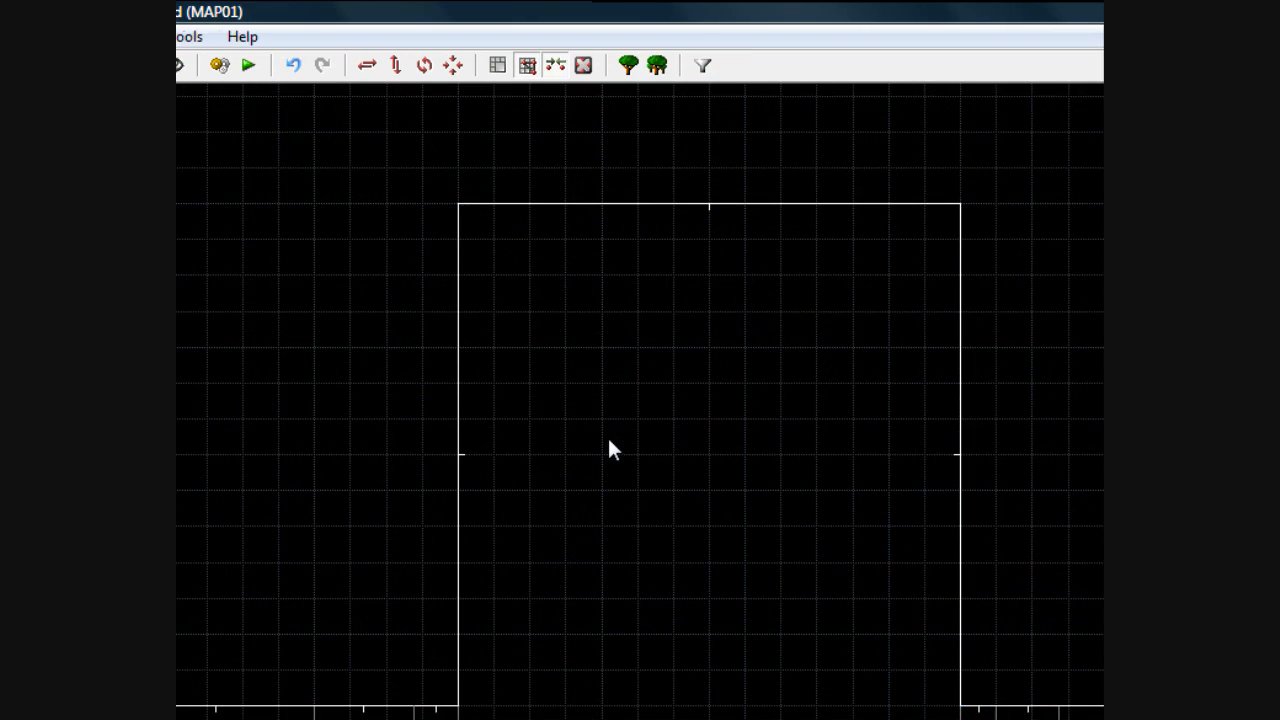
- Insert a Teleport Destination thing with an angle of 270 in the north half of the room
right_click(603, 410)
scroll(540, 432, "up", 2)
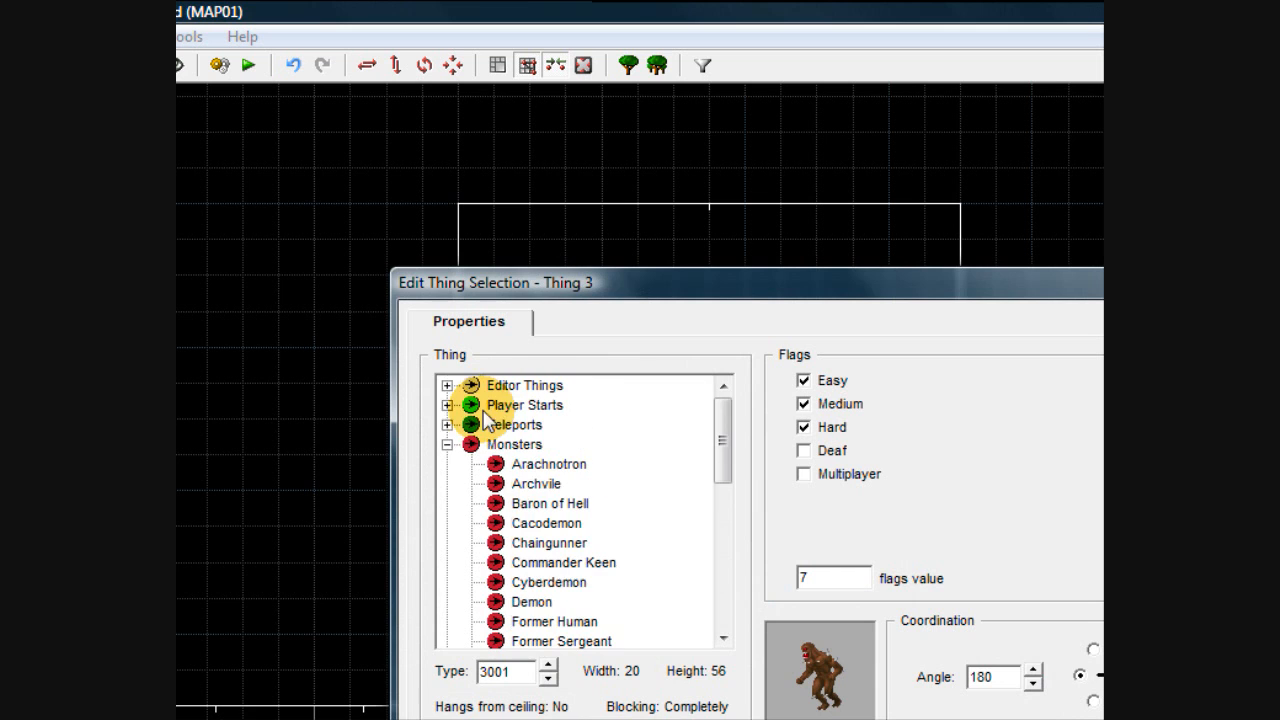
left_click(446, 444)
left_click(446, 424)
left_click(555, 444)
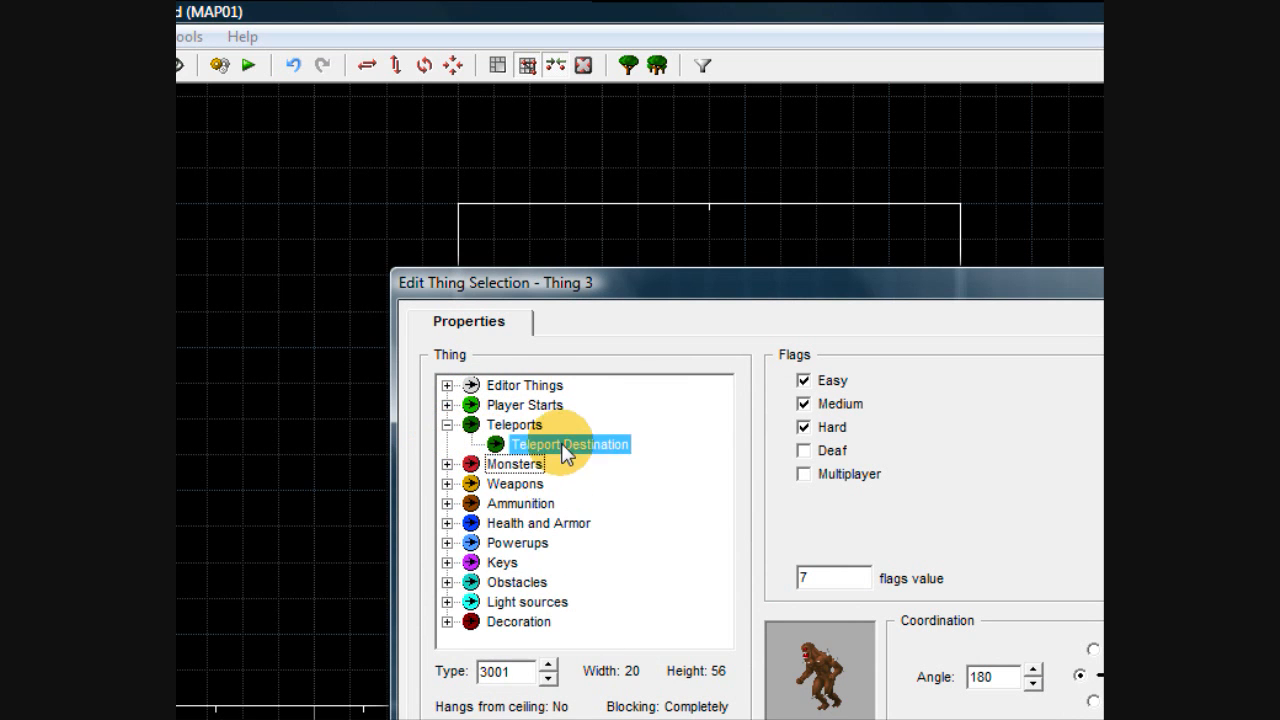
left_click(860, 540)
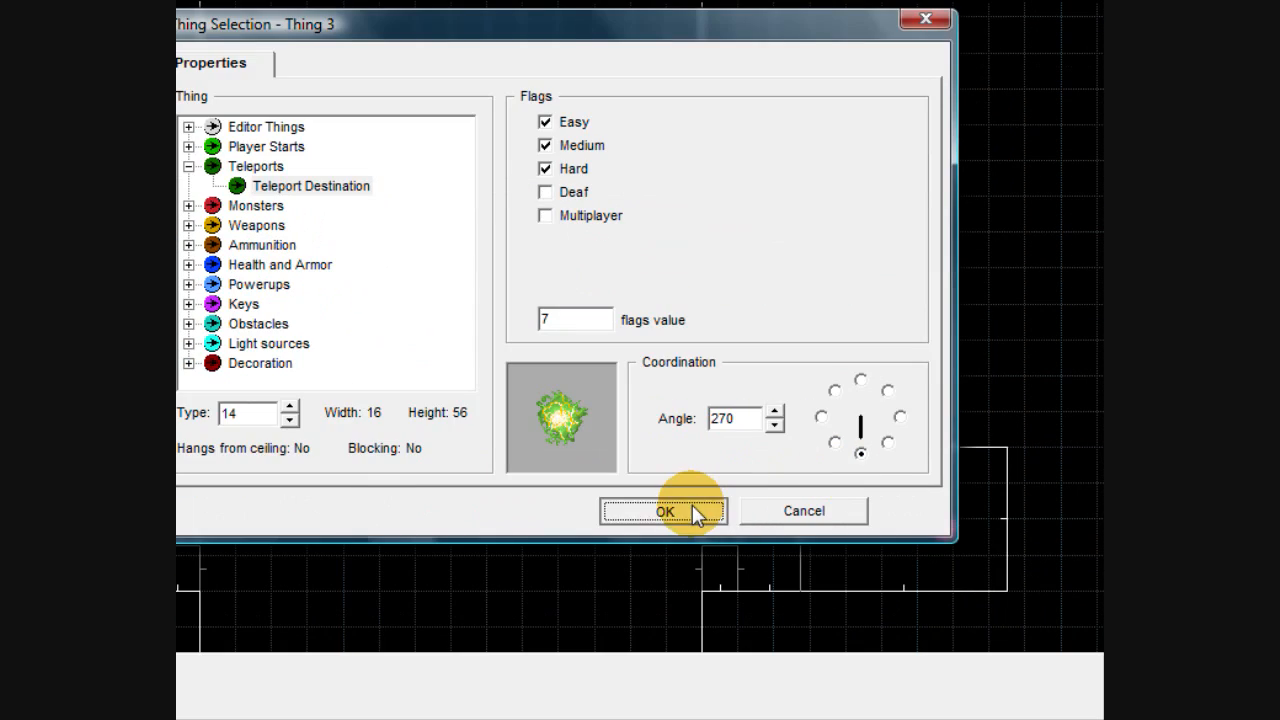
left_click(663, 596)
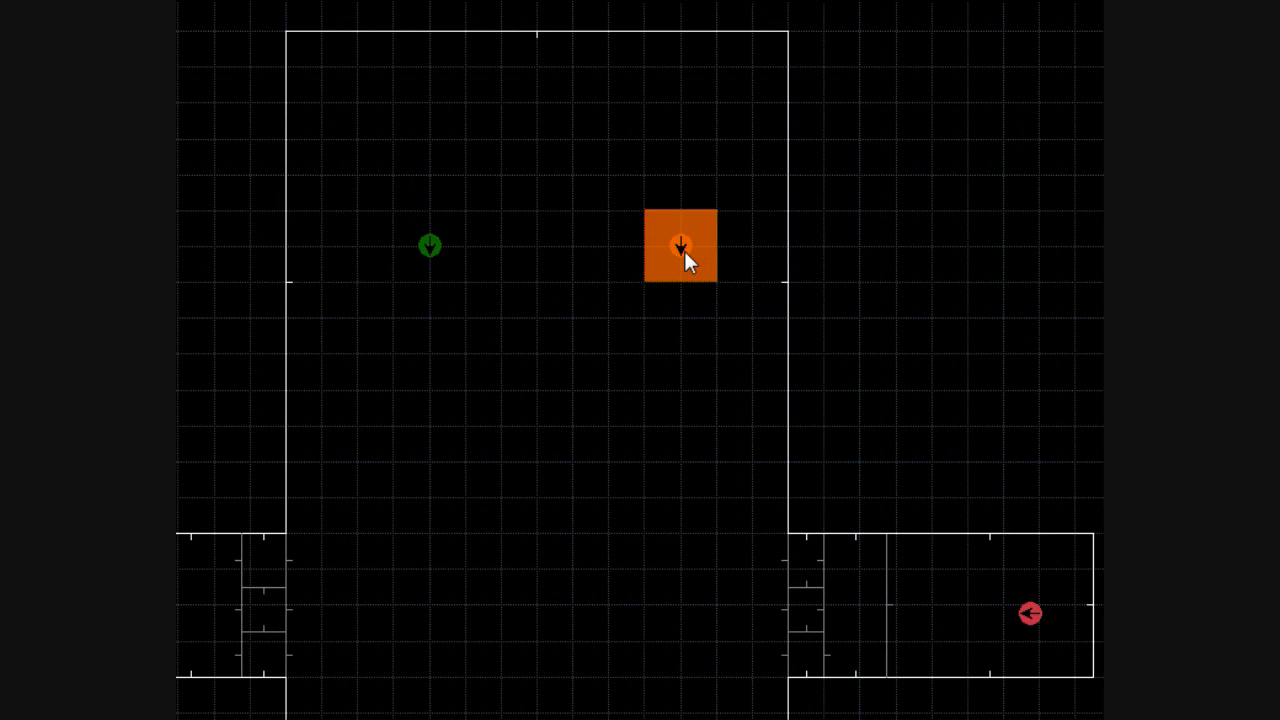
- Draw a 32 by 32 square sector centred around the west teleport destination in the north half of the room
key("v")
scroll(452, 251, "up", 2)
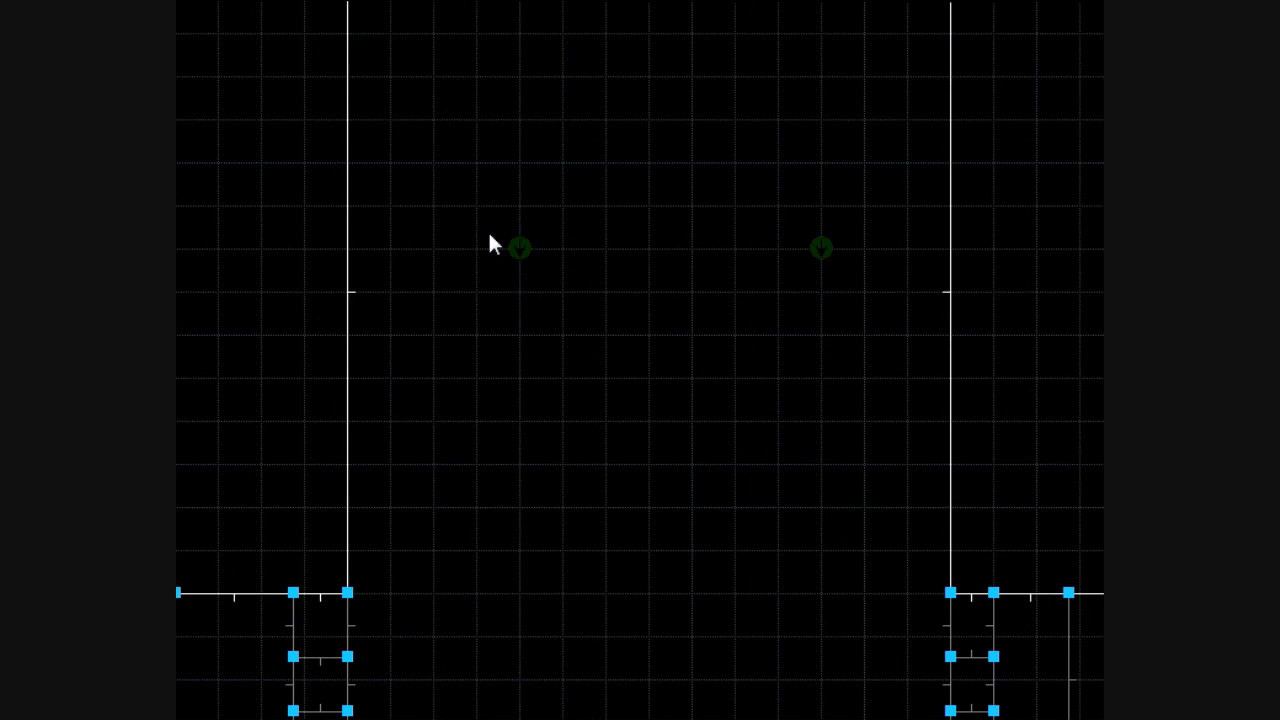
right_click(469, 195)
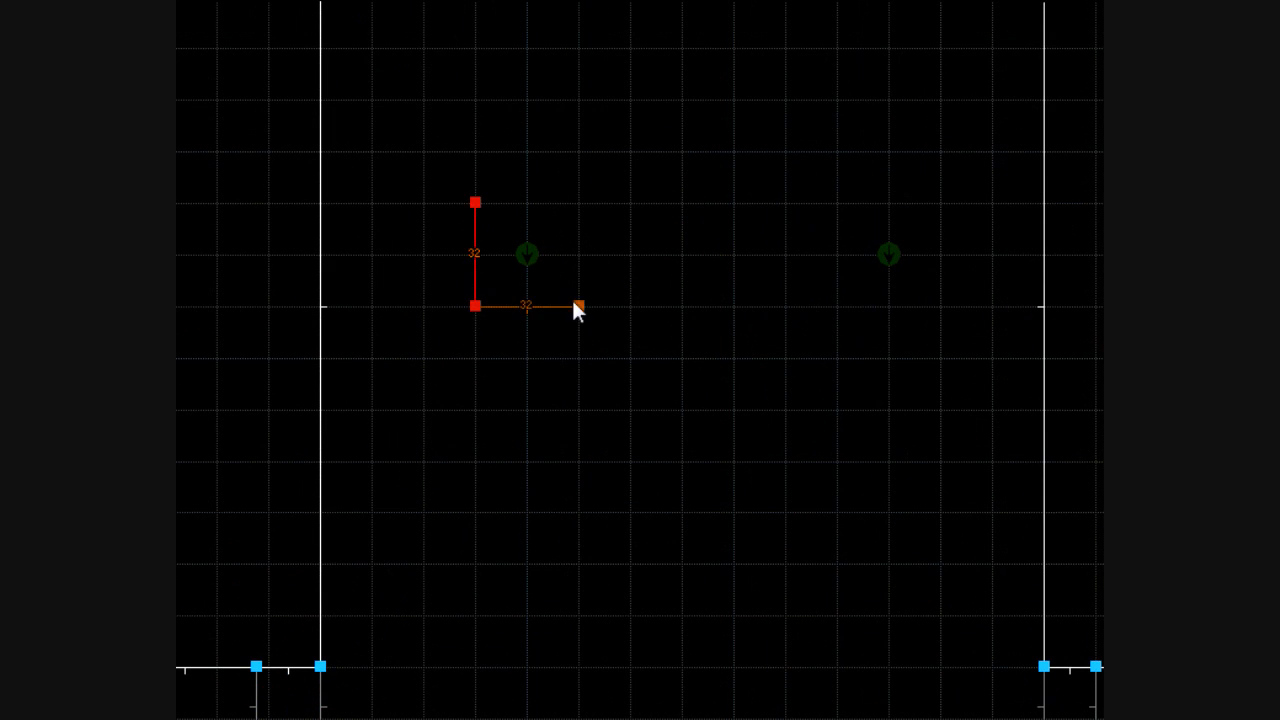
left_click(579, 202)
left_click(475, 202)
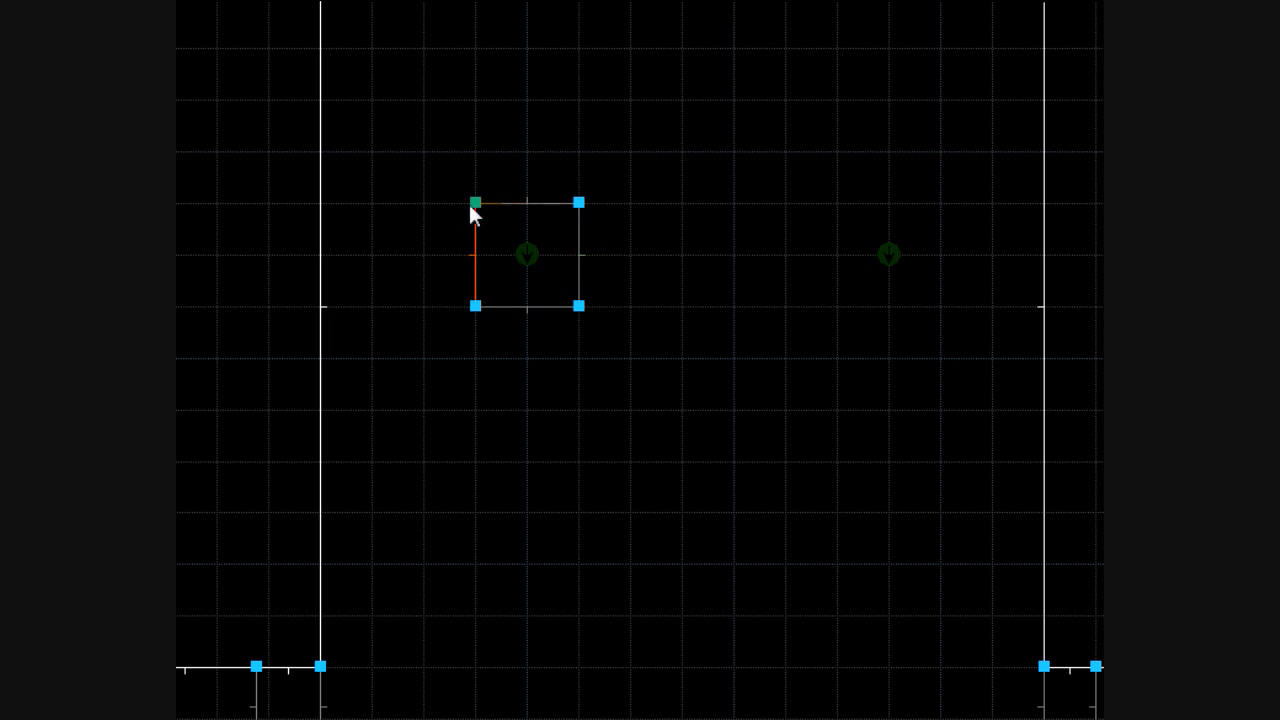
- Draw a matching 32-unit square sector centred around the east teleport destination
left_click(837, 202)
left_click(837, 306)
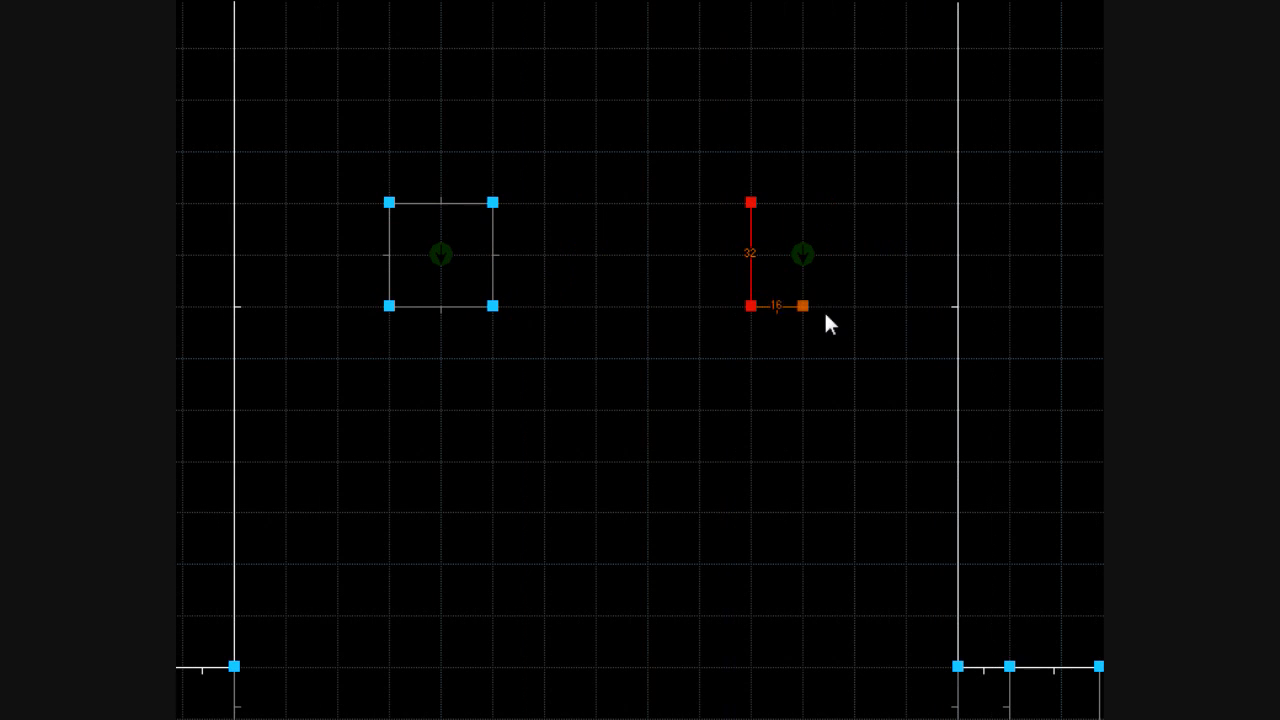
left_click(845, 192)
left_click(736, 206)
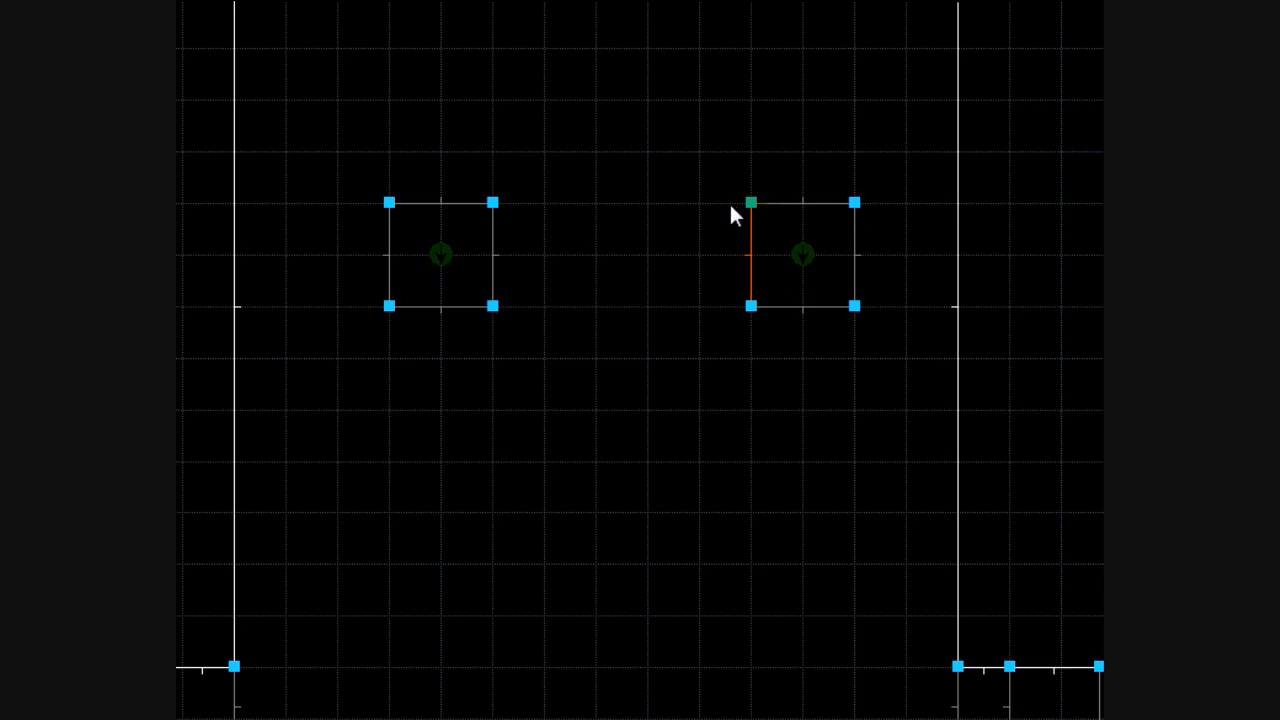
- Give the west closet's trigger linedef in front of the Imp sector tag 1 and the W1 Teleport (monsters only) (125) action
scroll(730, 206, "down", 4)
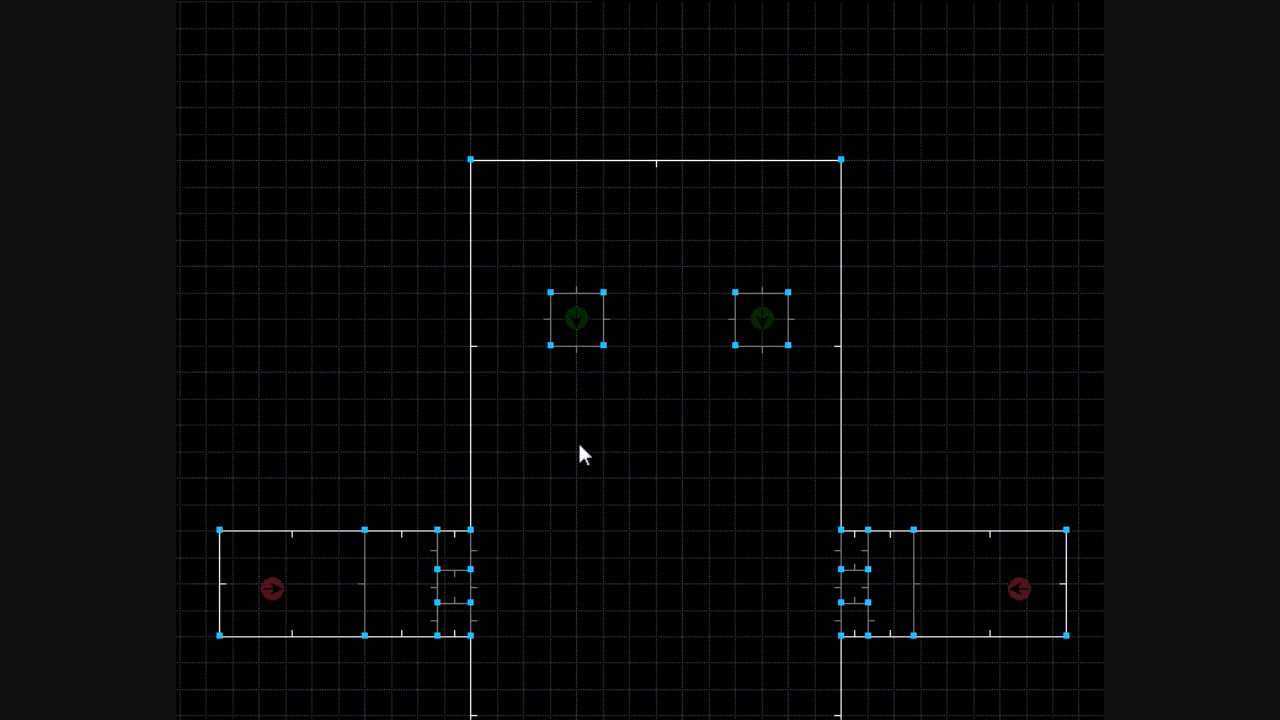
key("Down")
scroll(570, 409, "down", 1)
scroll(433, 517, "up", 4)
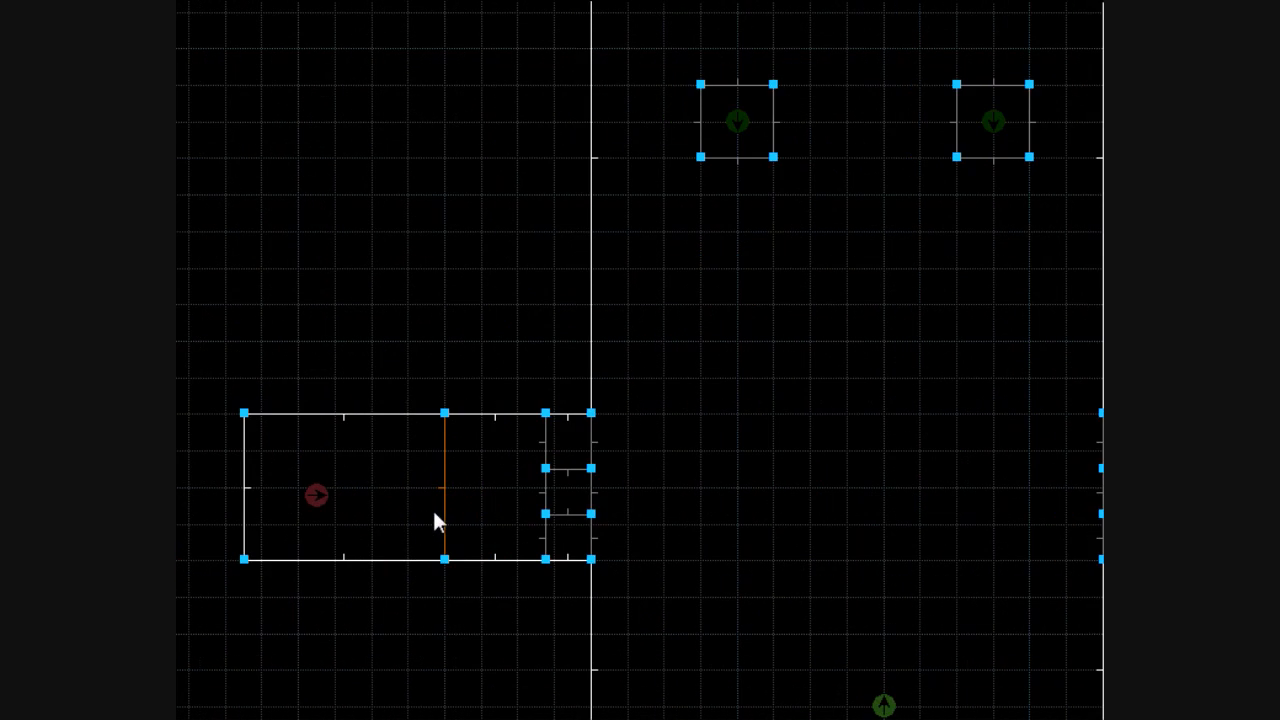
right_click(622, 401)
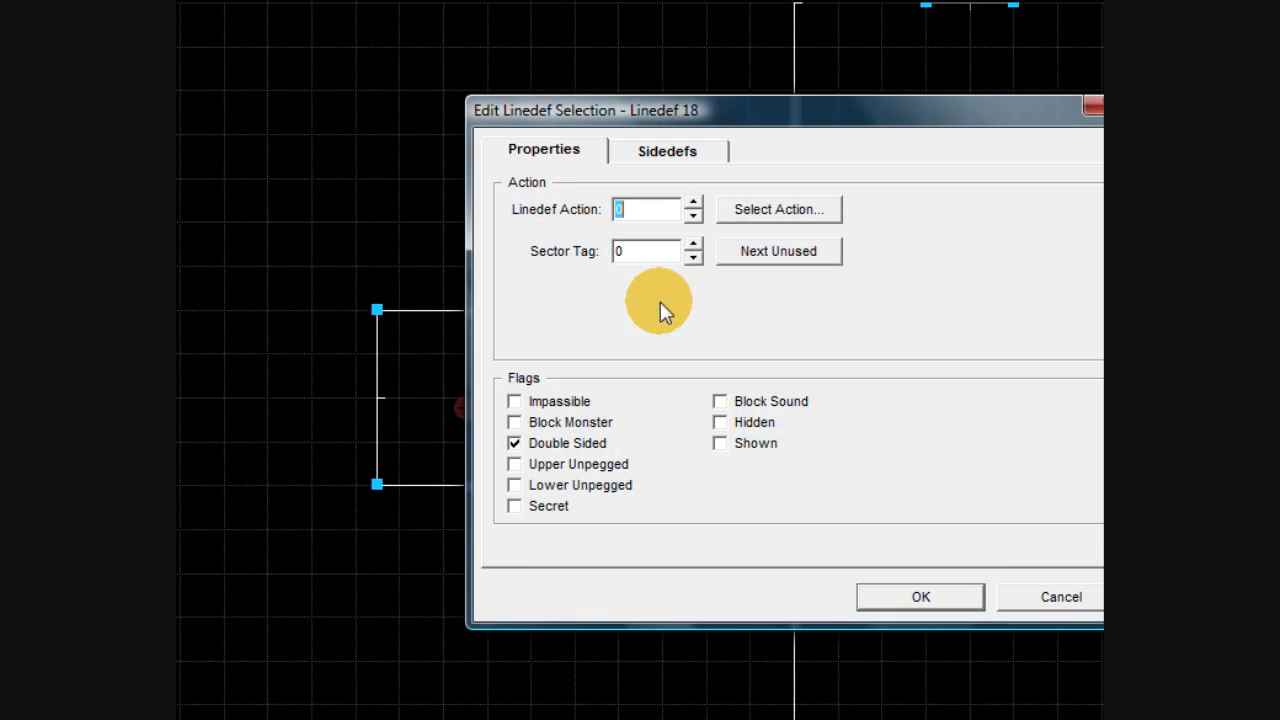
left_click(693, 244)
left_click(693, 244)
left_click(693, 257)
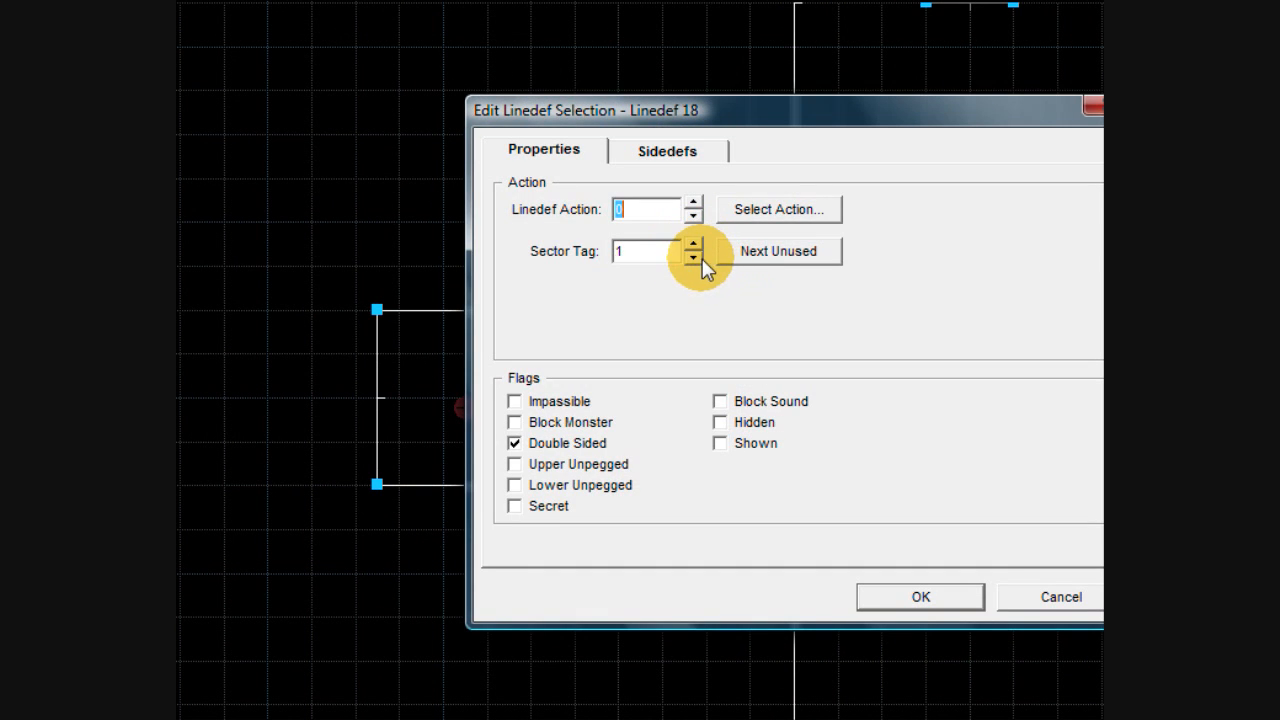
left_click(772, 207)
left_click(588, 440)
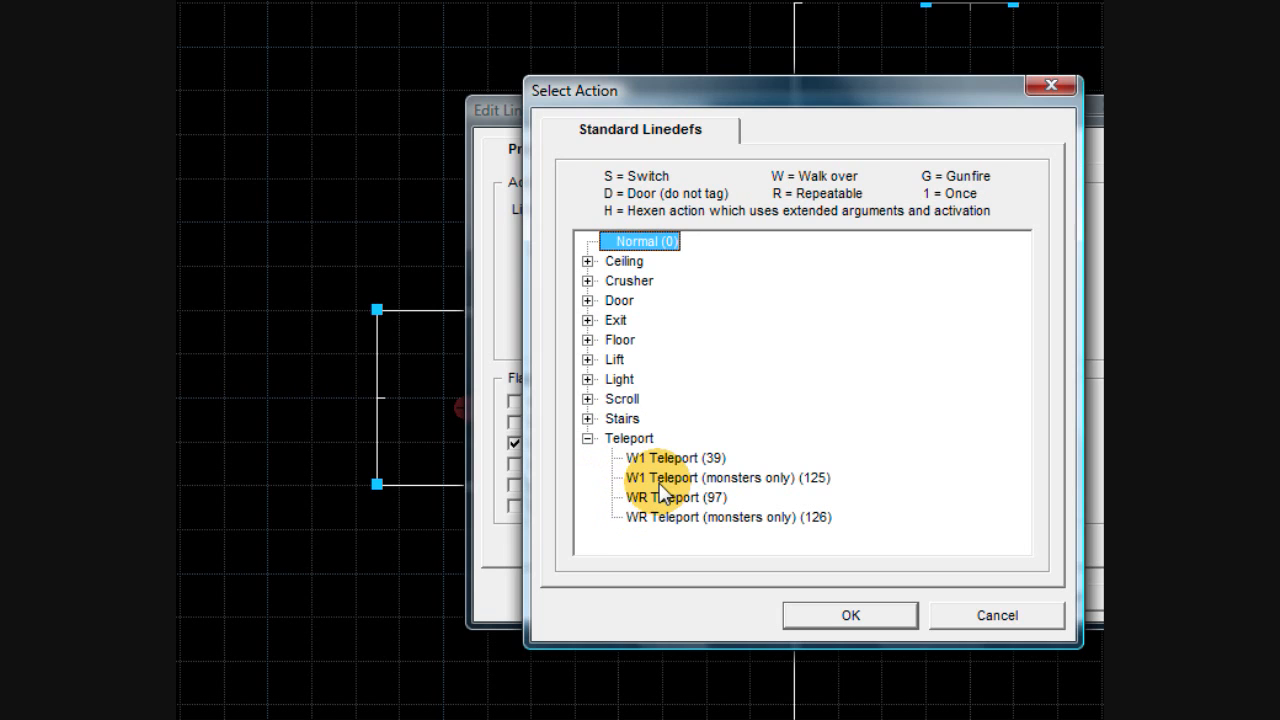
left_click(660, 479)
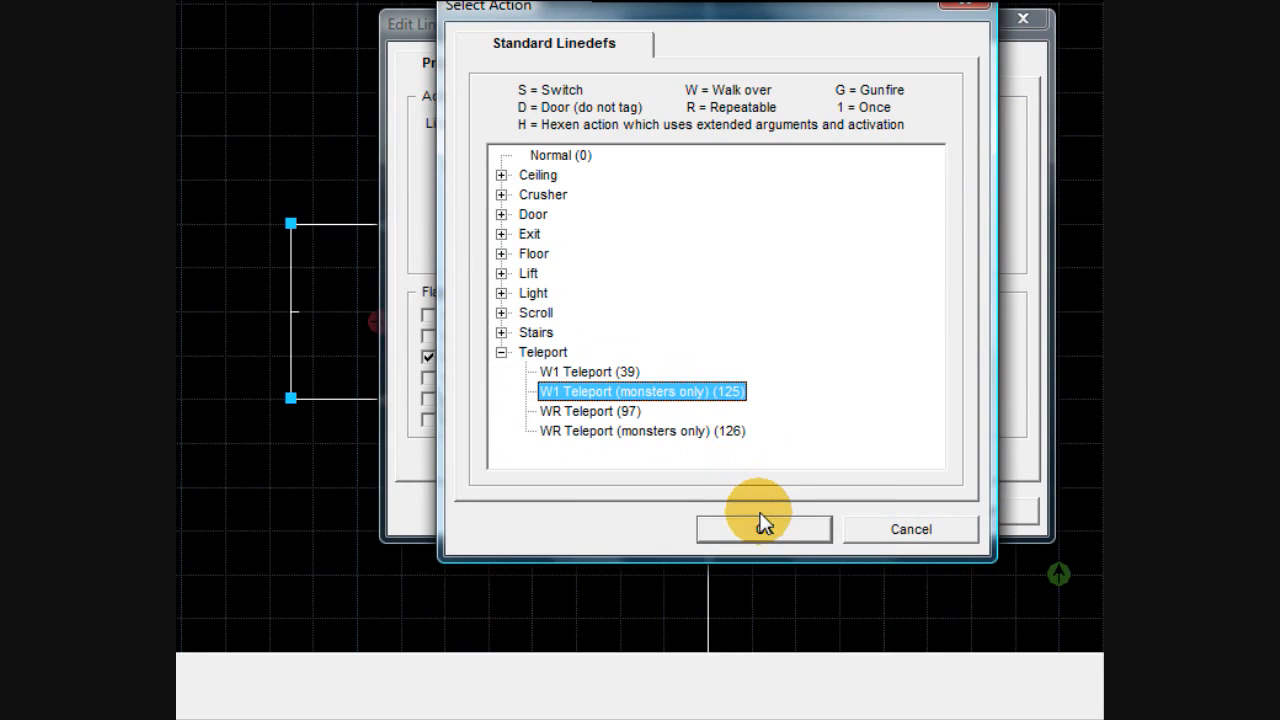
left_click(762, 522)
left_click(852, 513)
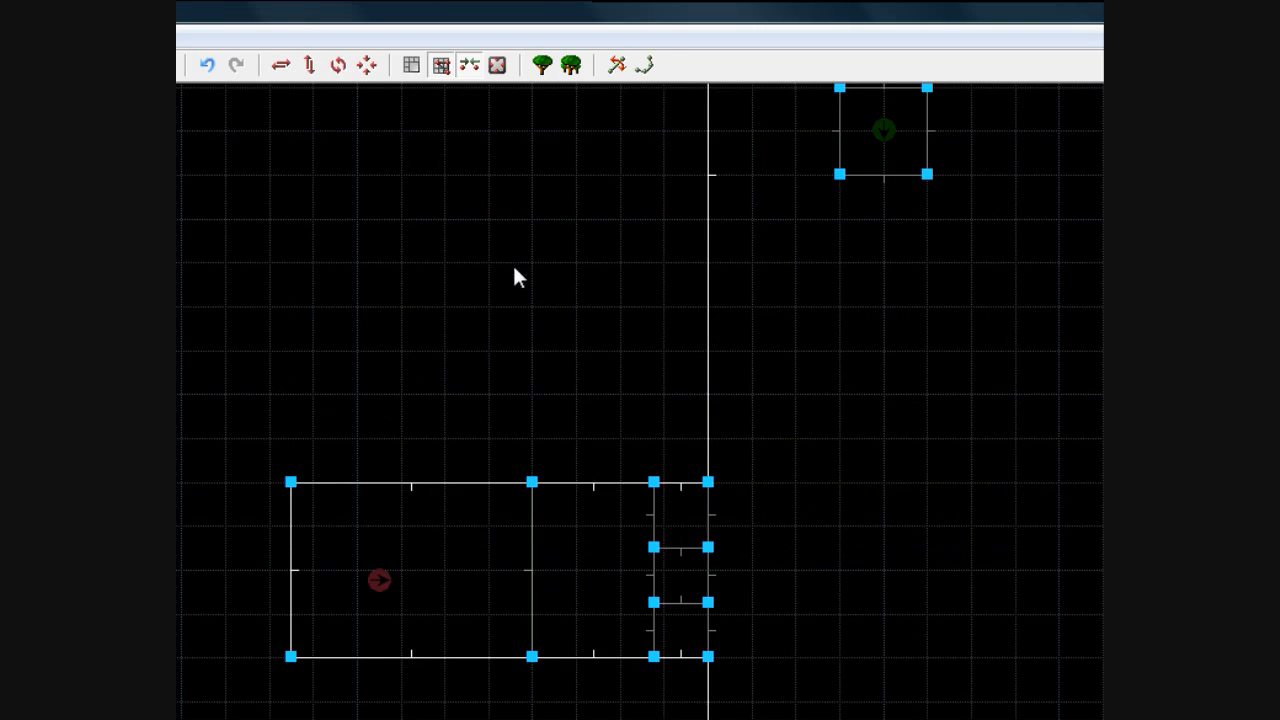
- Set the sector tag of the square around the west teleport destination to 1
scroll(515, 270, "down", 4)
scroll(500, 391, "up", 2)
key("Up")
scroll(501, 393, "down", 1)
key("Up")
key("Up")
scroll(712, 346, "up", 4)
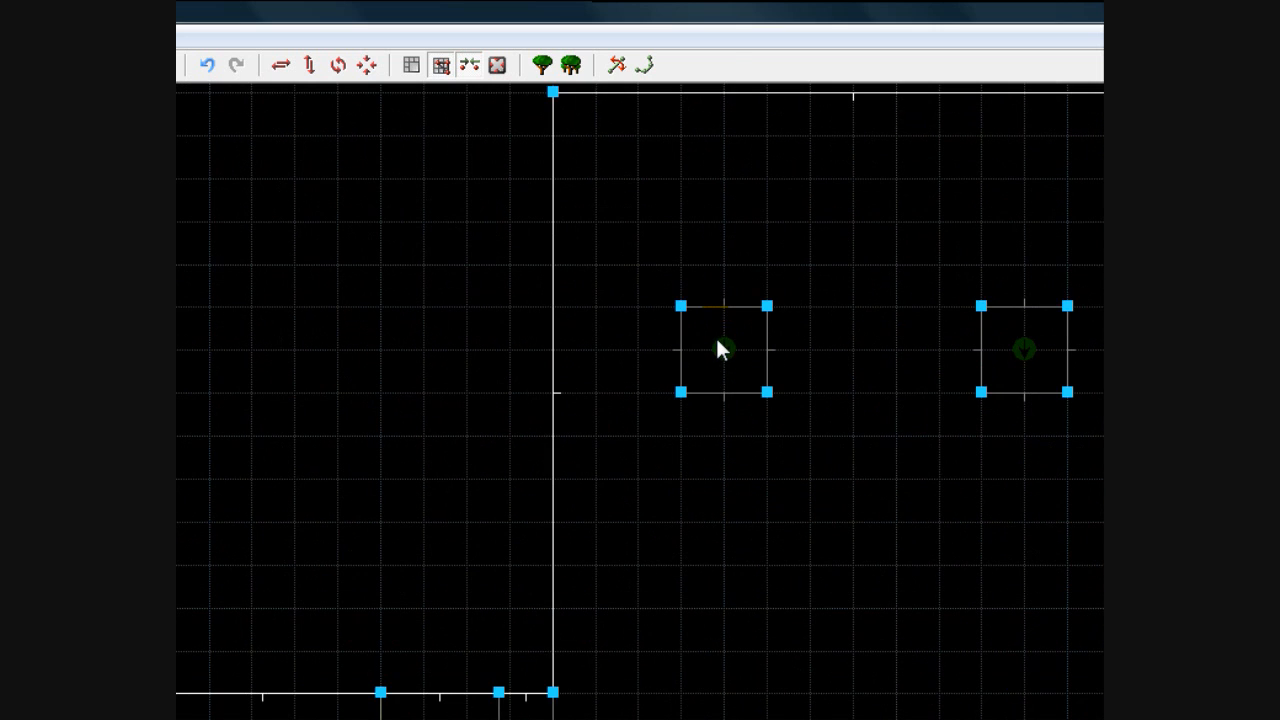
key("t")
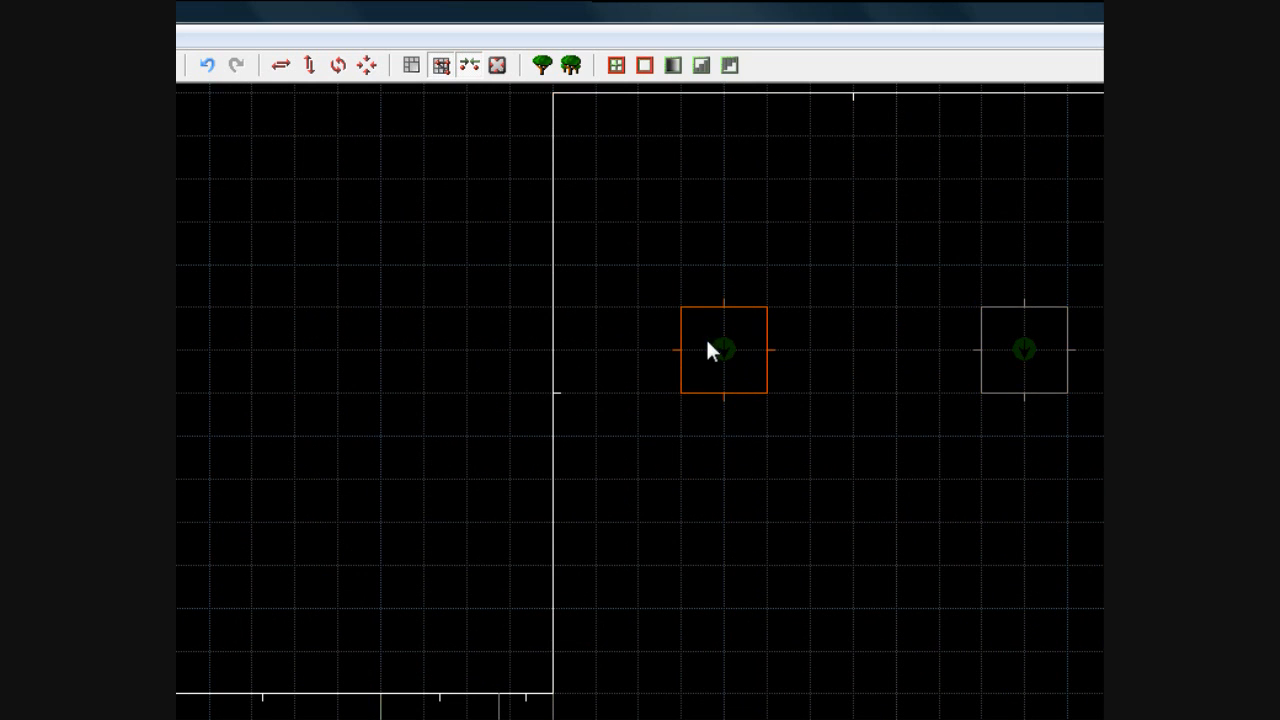
right_click(712, 355)
left_click(610, 485)
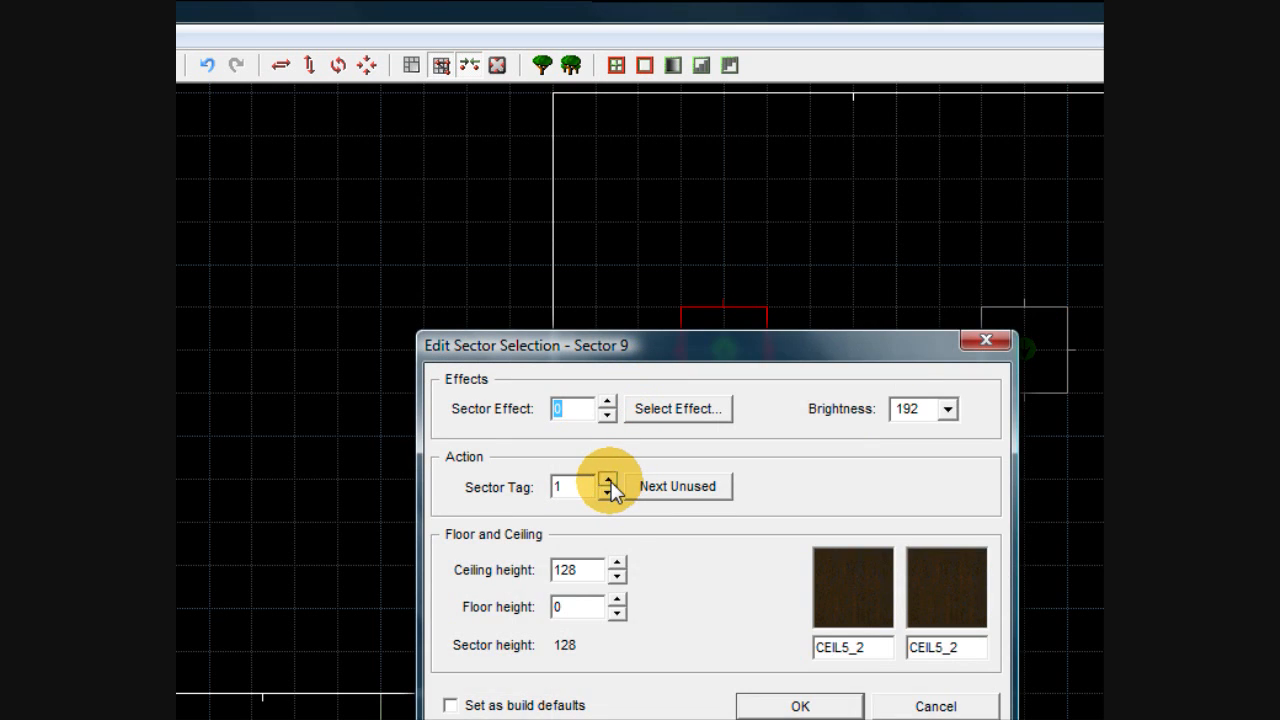
left_click(768, 527)
- Assign the W1 Teleport (monsters only) (125) action to the east closet's trigger linedef in front of the Imp
key("l")
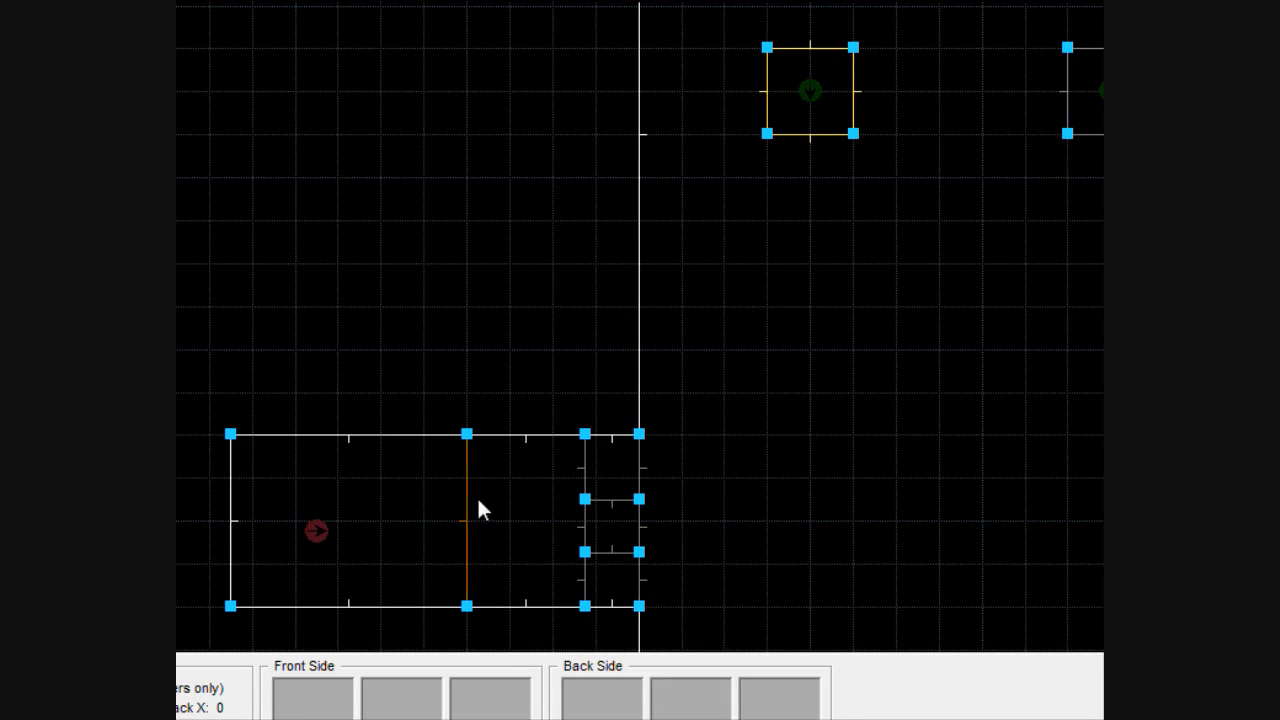
scroll(700, 460, "down", 3)
scroll(665, 410, "up", 2)
scroll(691, 466, "up", 3)
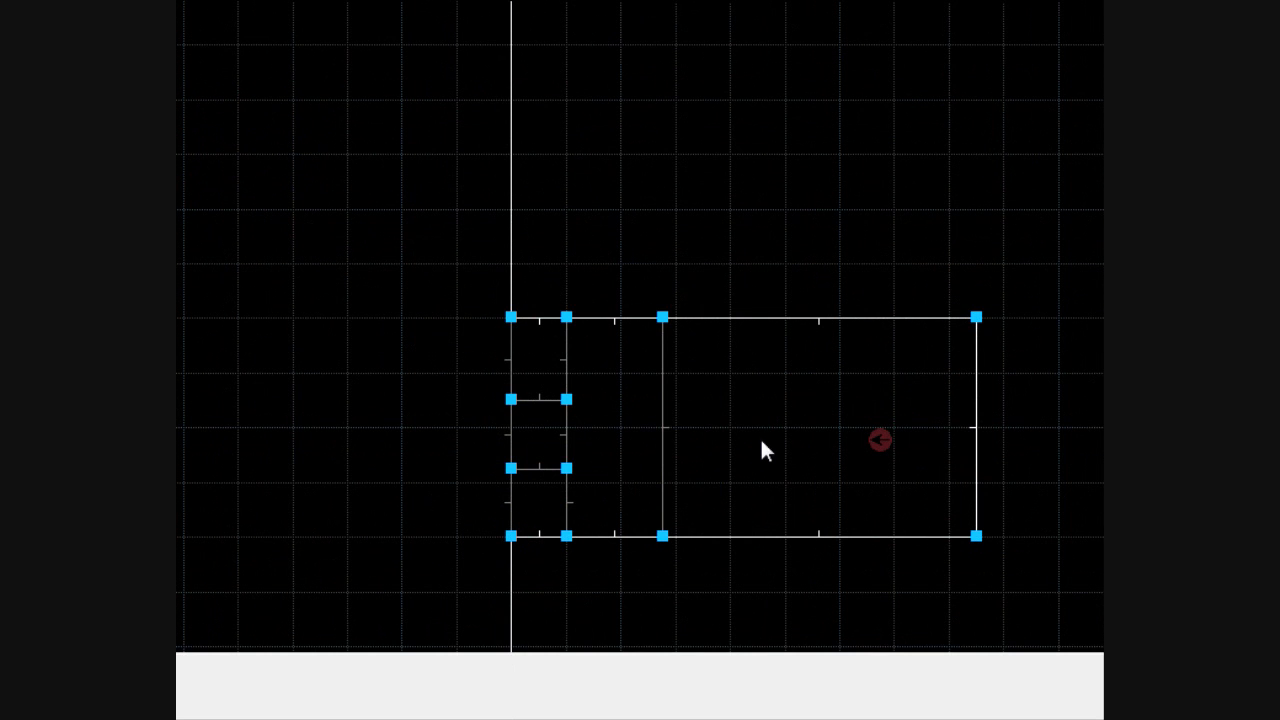
right_click(664, 436)
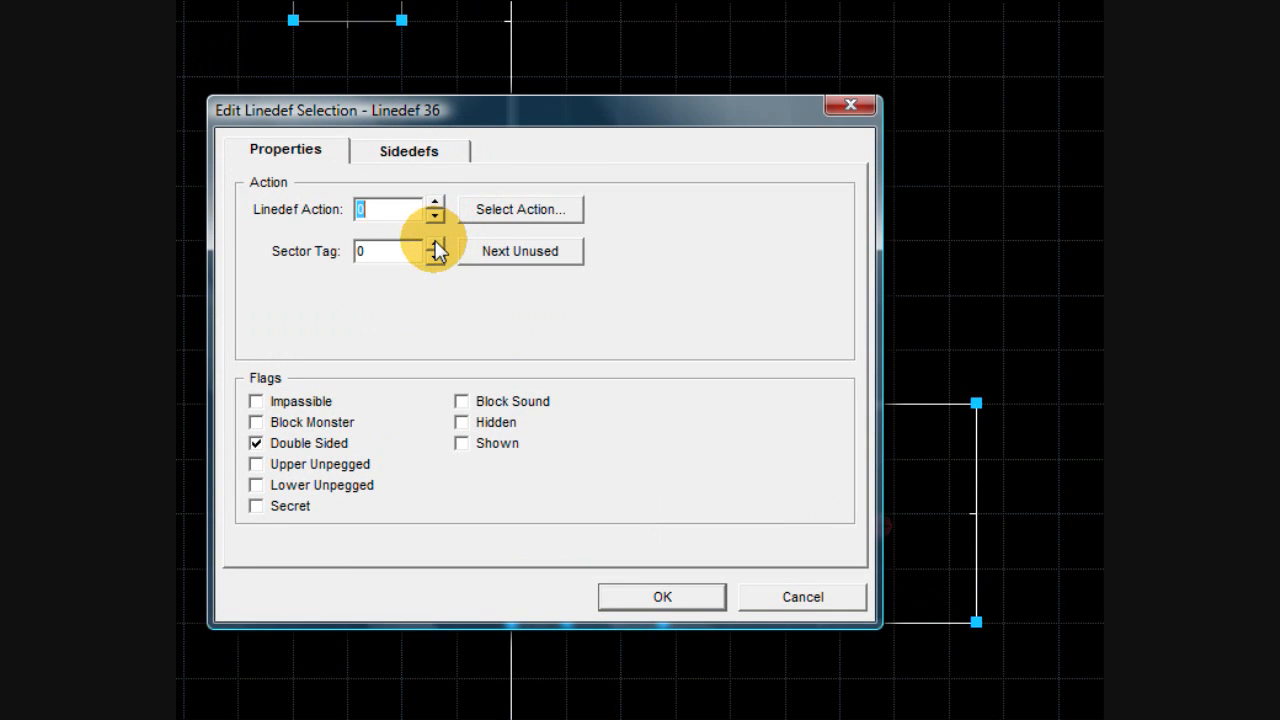
left_click(480, 209)
left_click(329, 438)
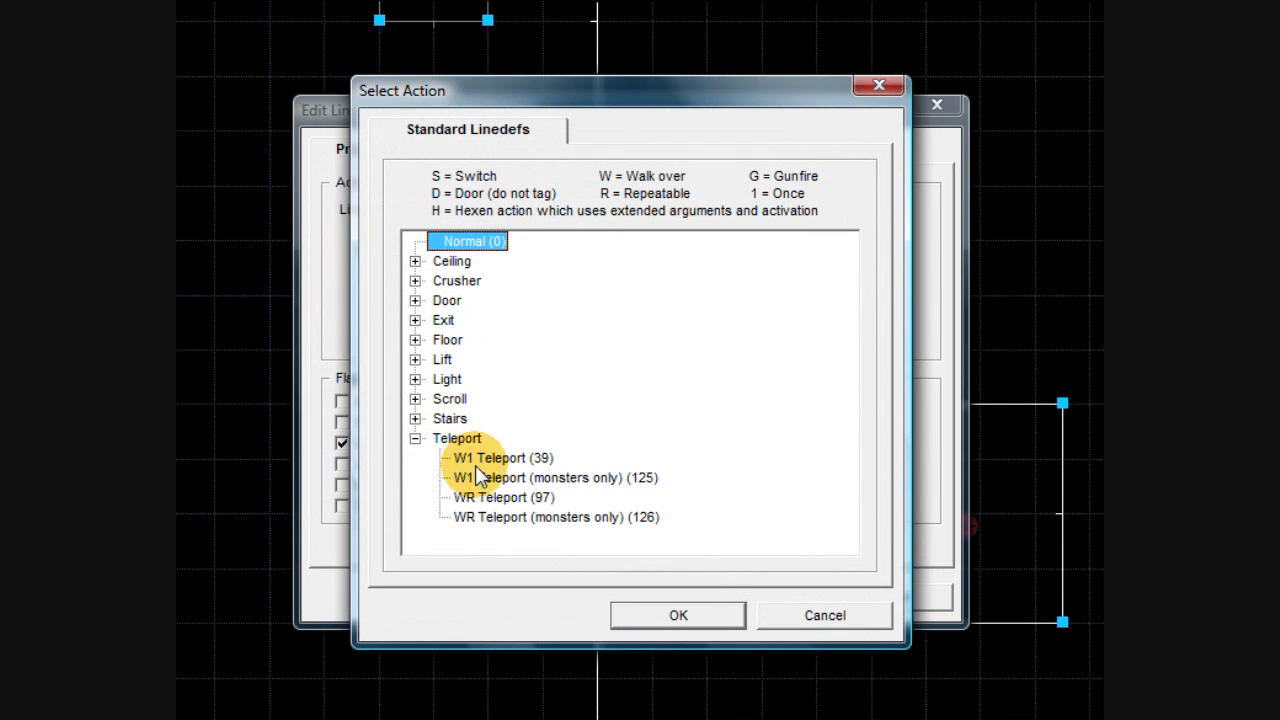
left_click(480, 478)
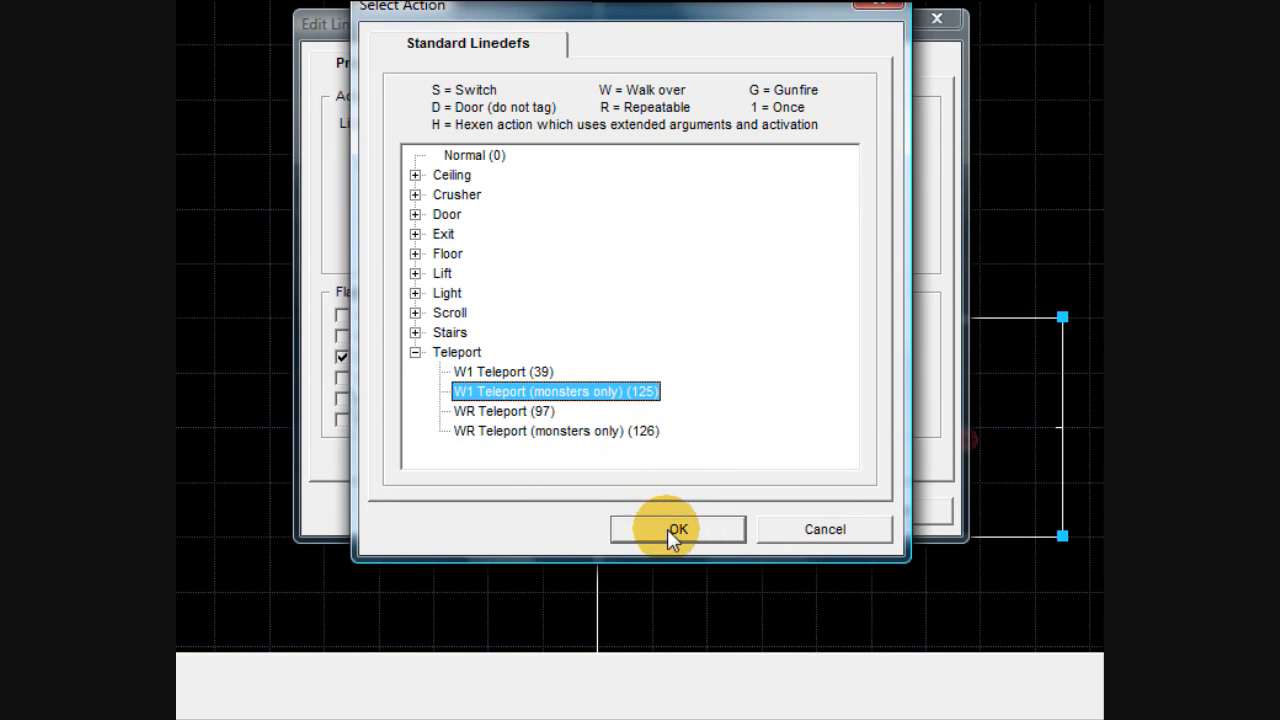
left_click(672, 529)
left_click(686, 514)
- Set the sector tag of the square around the east teleport destination to match the east closet's teleport linedef
scroll(560, 220, "down", 3)
scroll(467, 216, "up", 1)
key("s")
right_click(641, 265)
left_click(608, 483)
left_click(775, 705)
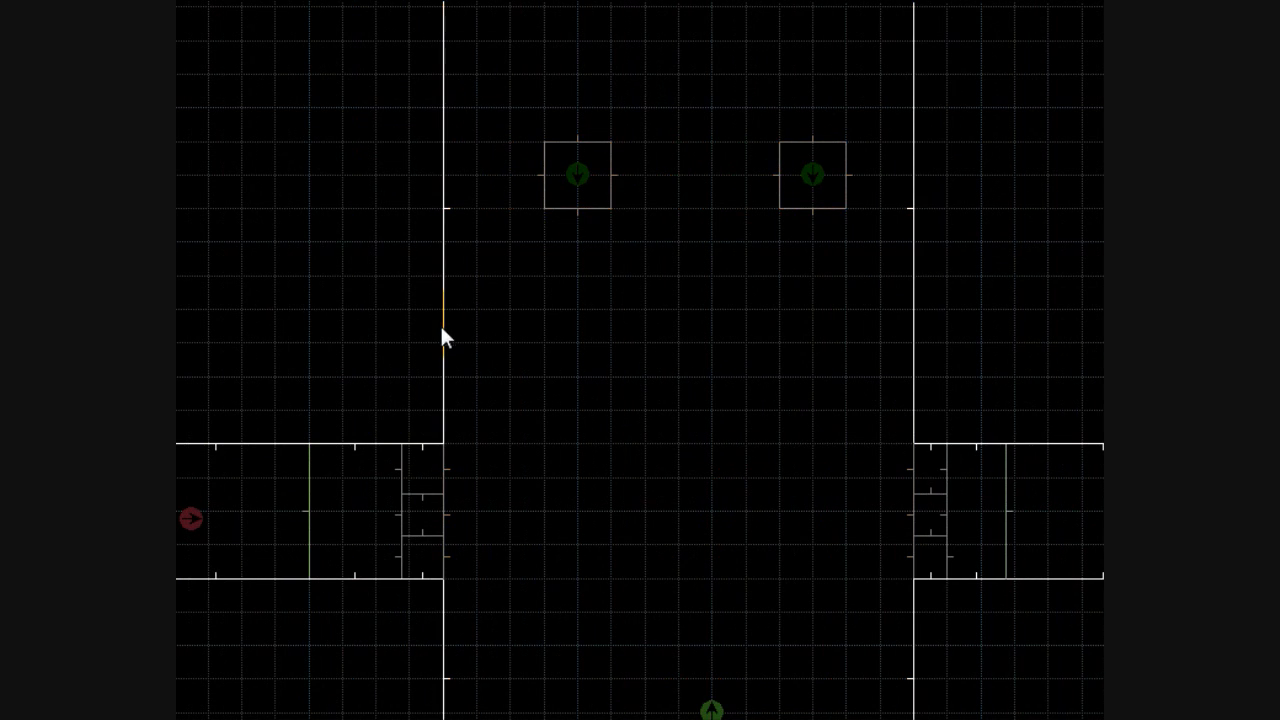
key("l")
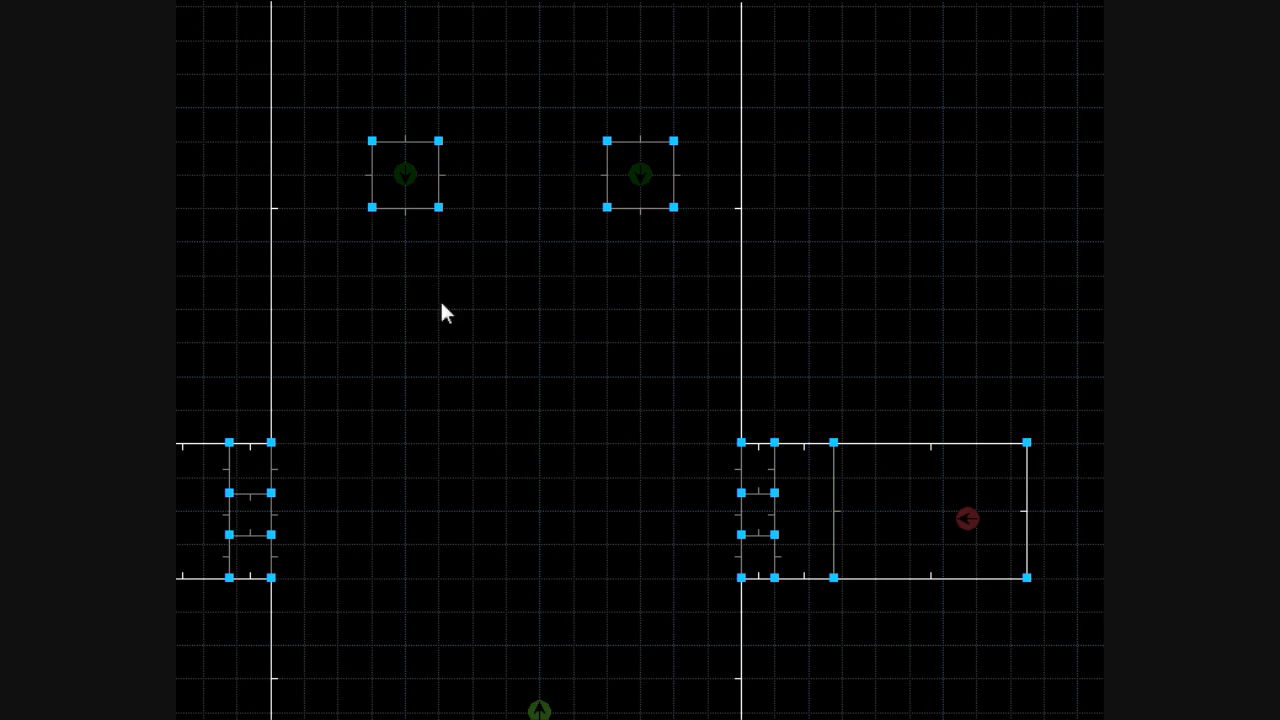
key("Left")
key("Left")
scroll(625, 441, "down", 2)
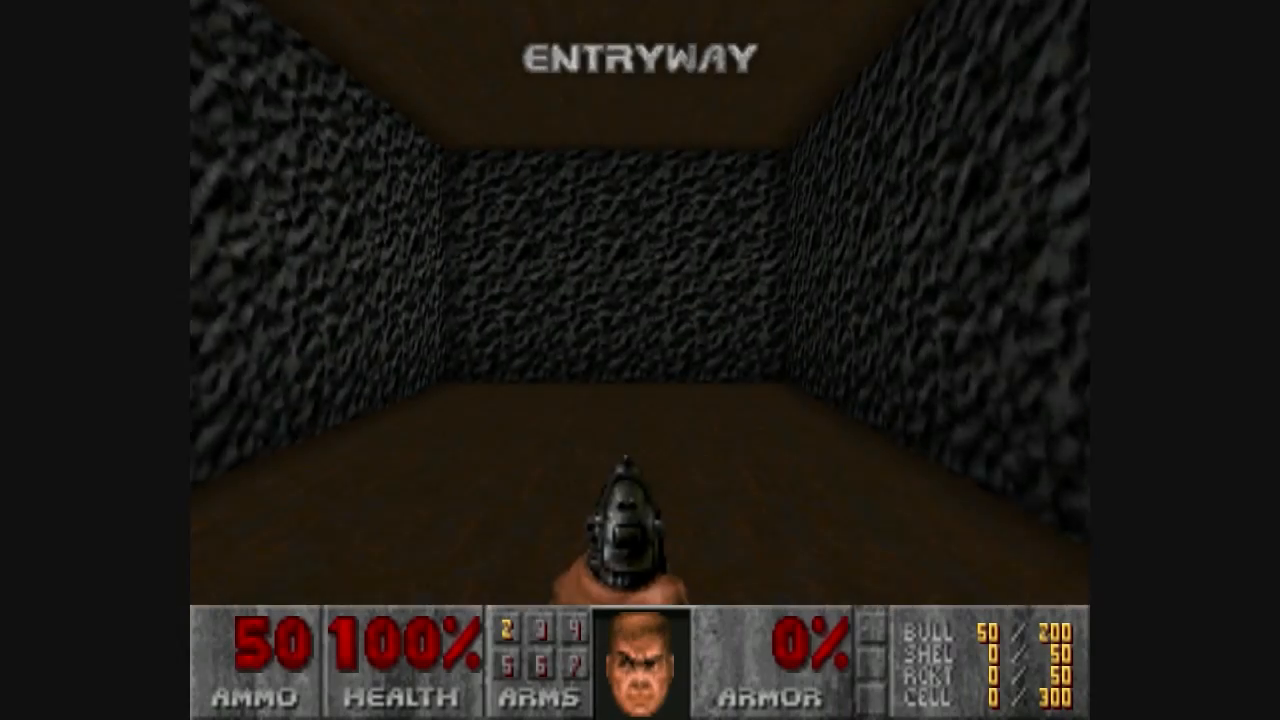
- Playtest the map in Doom, firing the pistol to trigger the teleport ambush and fighting the Imps
key("Down")
key("ctrl")
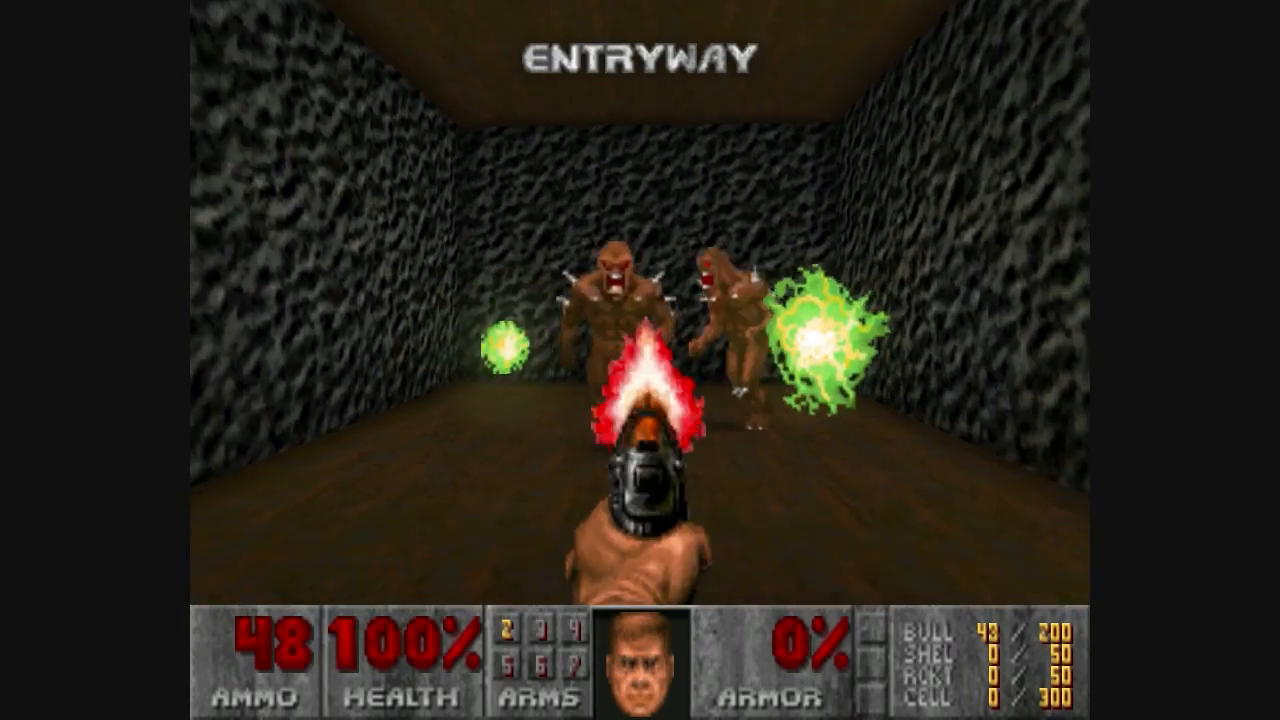
key("ctrl")
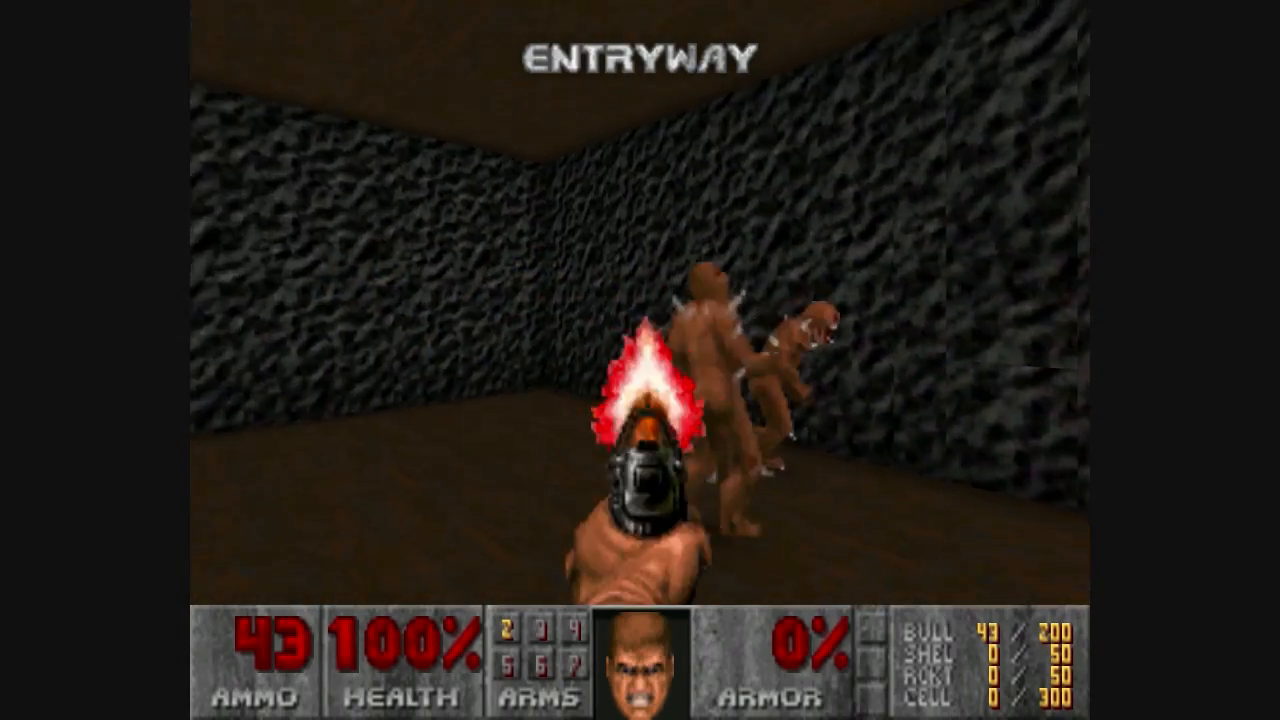
key("ctrl")
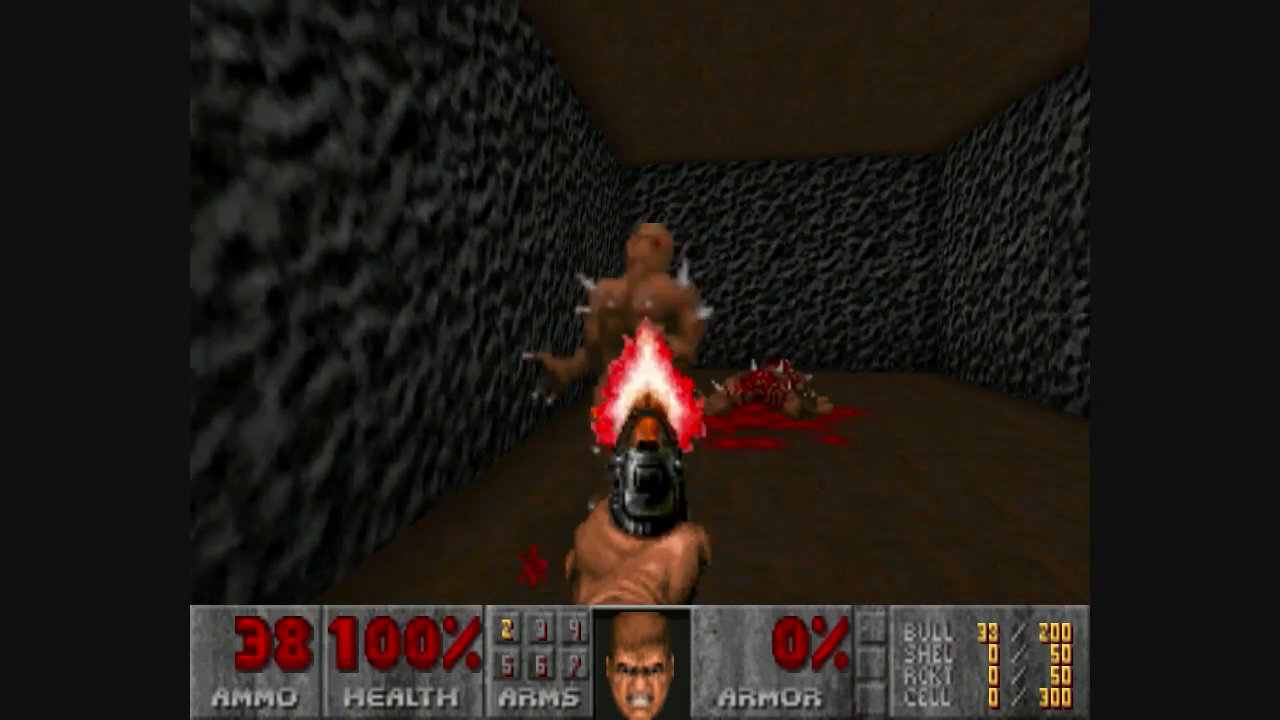